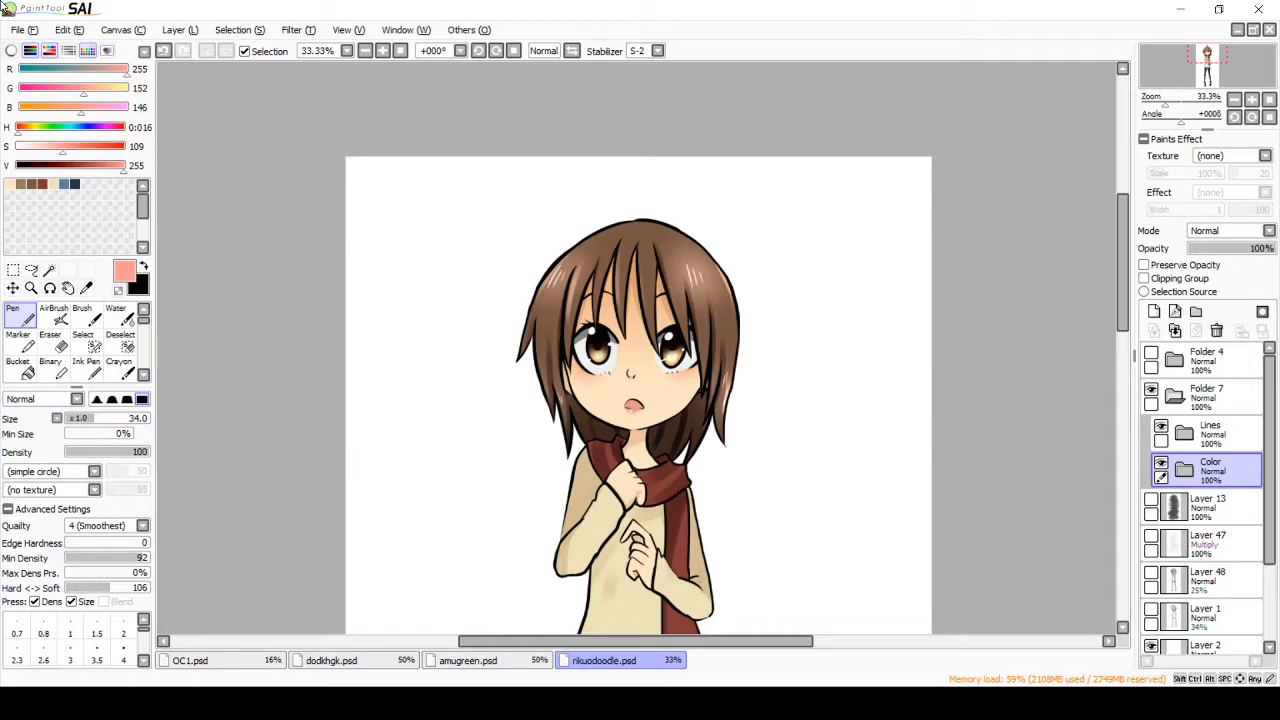
Step: Collapse Folder 7 in the layer list
{"action": "mouse_move", "coordinate": [1124, 252]}
{"action": "left_mouse_down"}
{"action": "mouse_move", "coordinate": [1124, 290]}
{"action": "mouse_move", "coordinate": [1123, 270]}
{"action": "left_mouse_up"}
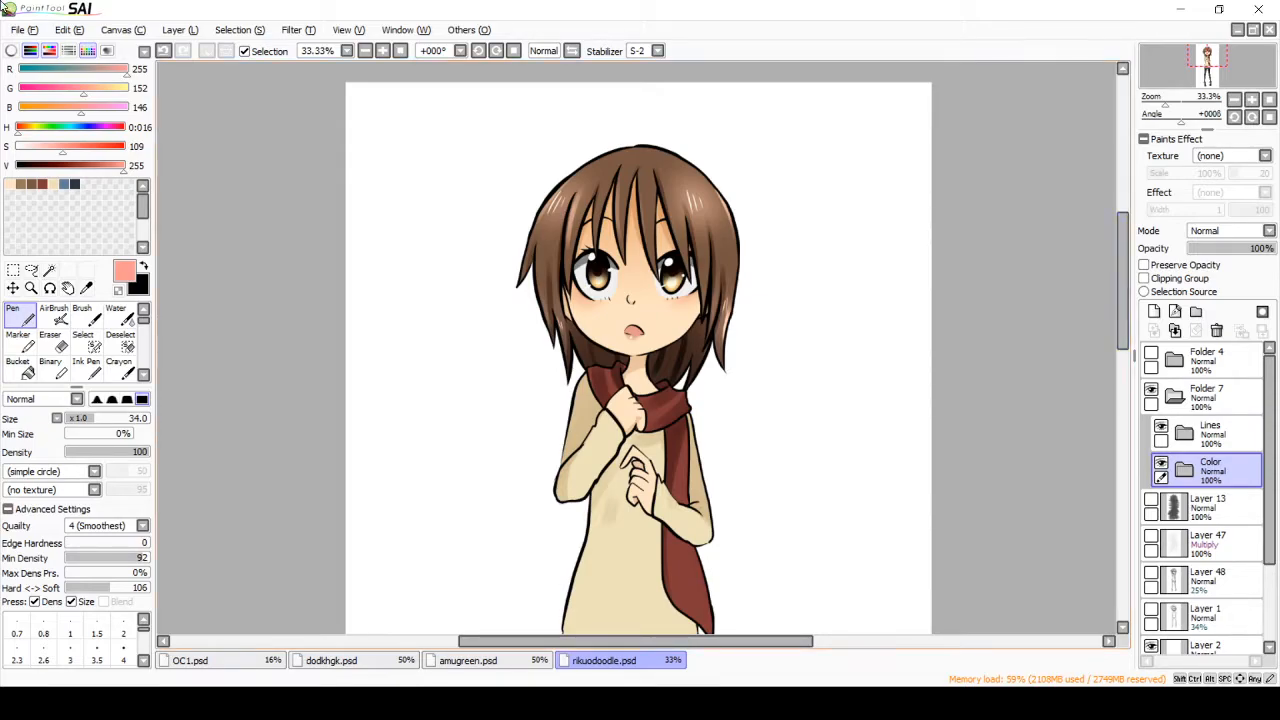
{"action": "left_click", "coordinate": [1216, 393]}
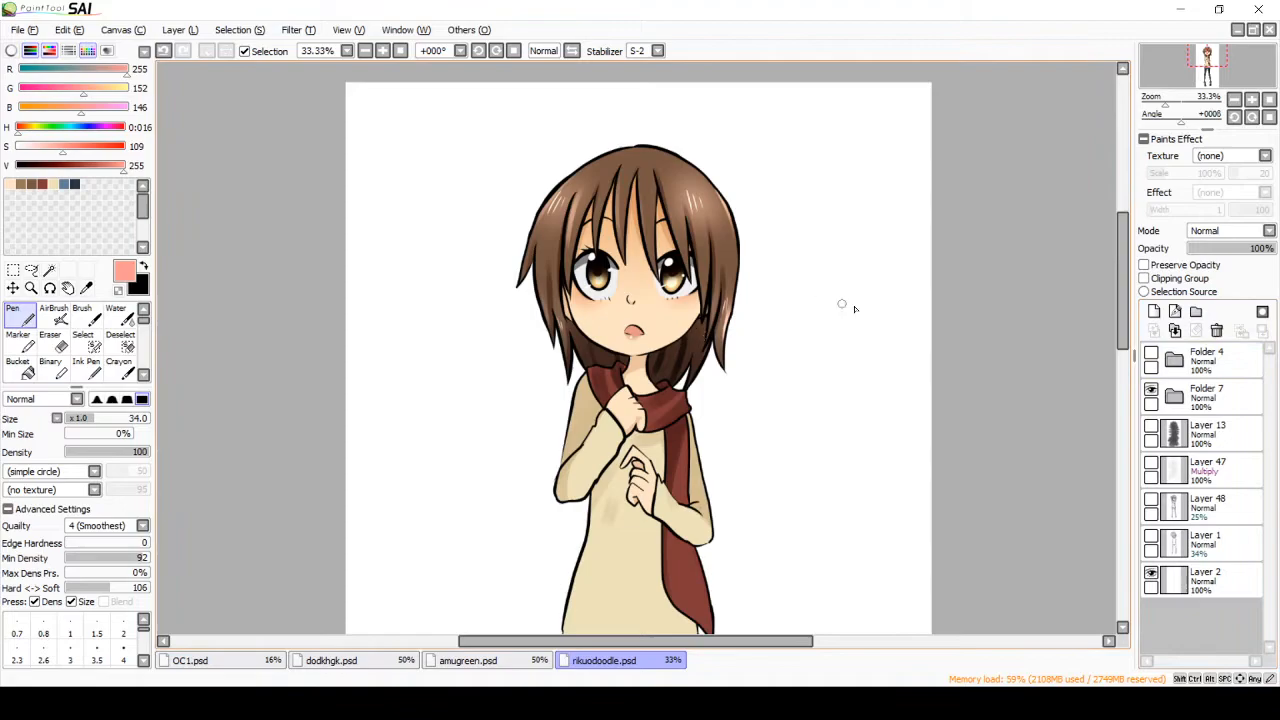
{"action": "left_click", "coordinate": [1177, 398]}
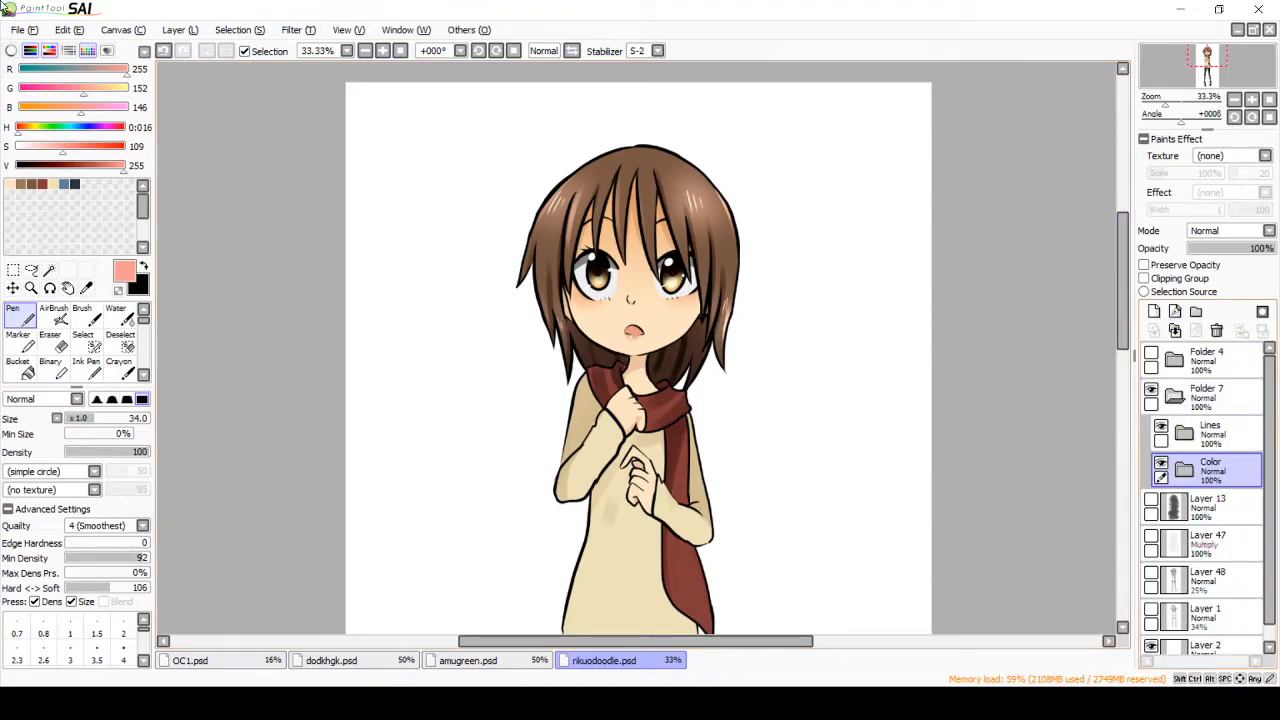
{"action": "left_click", "coordinate": [1207, 405]}
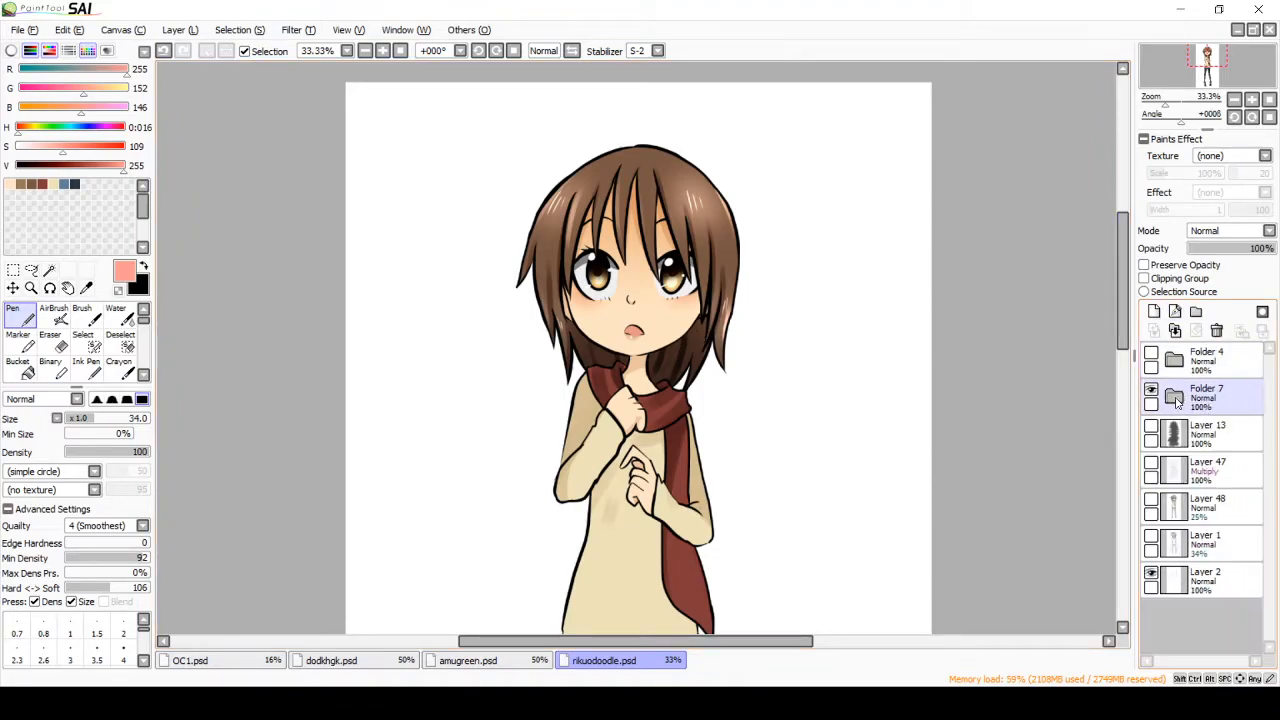
{"action": "left_click", "coordinate": [1196, 313]}
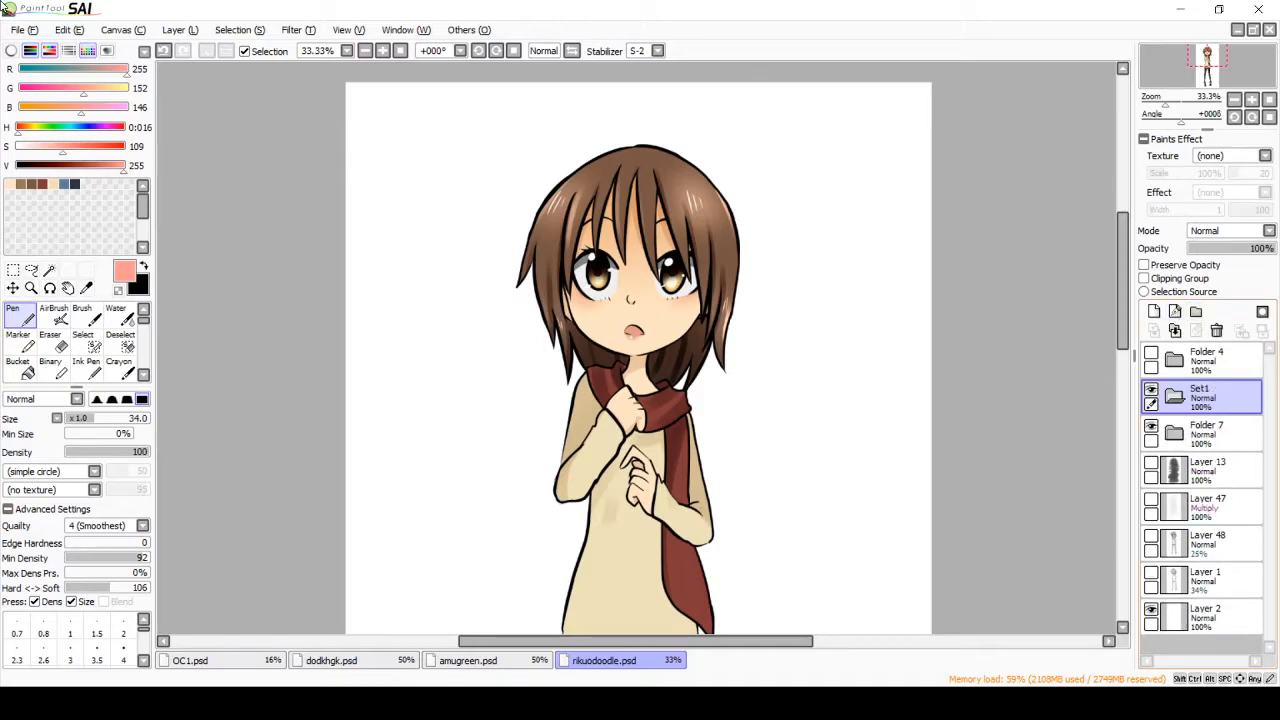
{"action": "left_click", "coordinate": [1154, 312]}
{"action": "left_click", "coordinate": [1221, 398]}
{"action": "left_click", "coordinate": [1217, 331]}
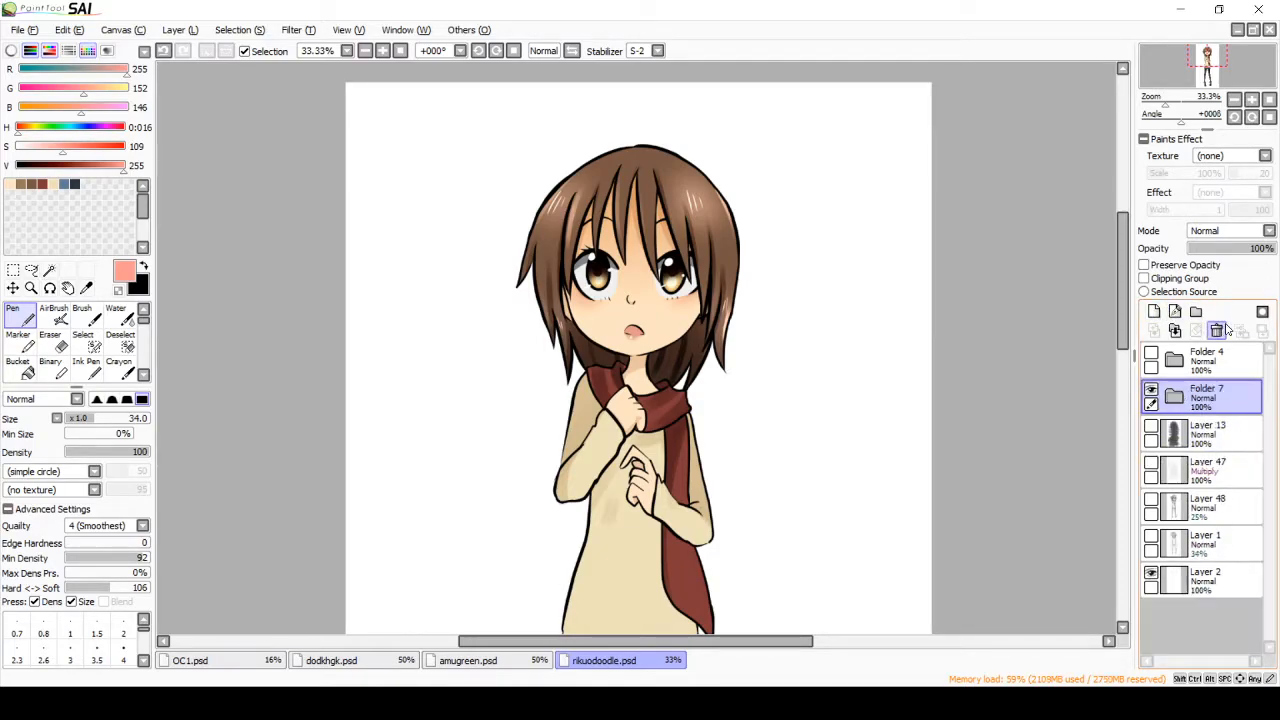
Step: Toggle the visibility of Folder 7 to compare the canvas with and without the drawing
{"action": "left_click", "coordinate": [1151, 392]}
{"action": "left_click", "coordinate": [1151, 392]}
{"action": "left_click", "coordinate": [1151, 392]}
{"action": "left_click", "coordinate": [1151, 392]}
{"action": "left_click", "coordinate": [1151, 392]}
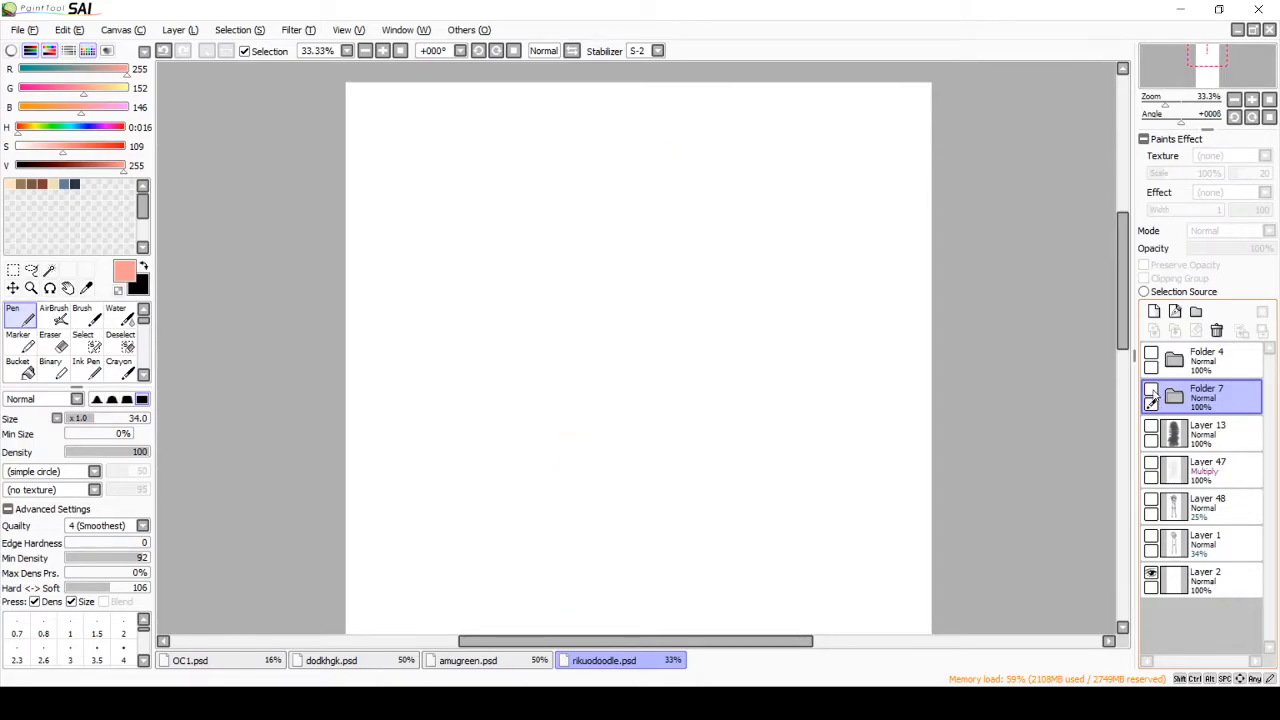
{"action": "left_click", "coordinate": [1151, 392]}
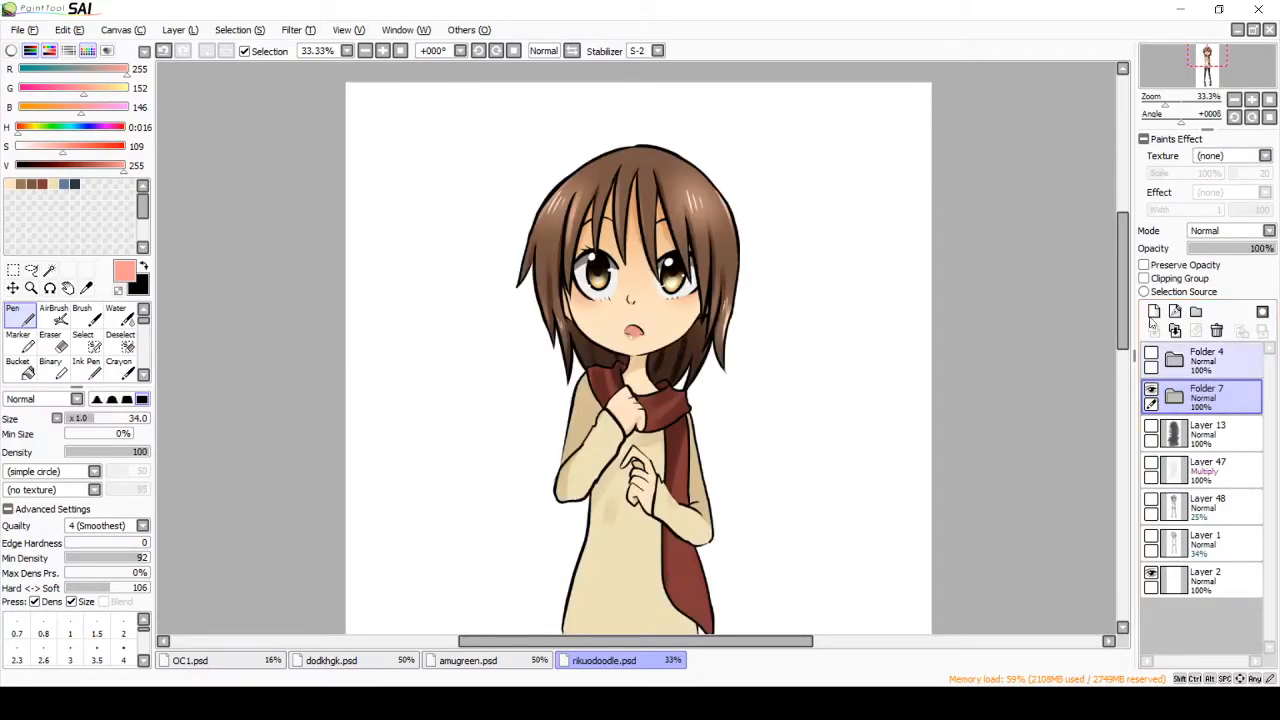
Step: Expand Folder 7 and toggle its Lines and Color folders to view the line art on its own
{"action": "left_click", "coordinate": [1177, 397]}
{"action": "left_click_drag", "start_coordinate": [1271, 434], "coordinate": [1271, 441]}
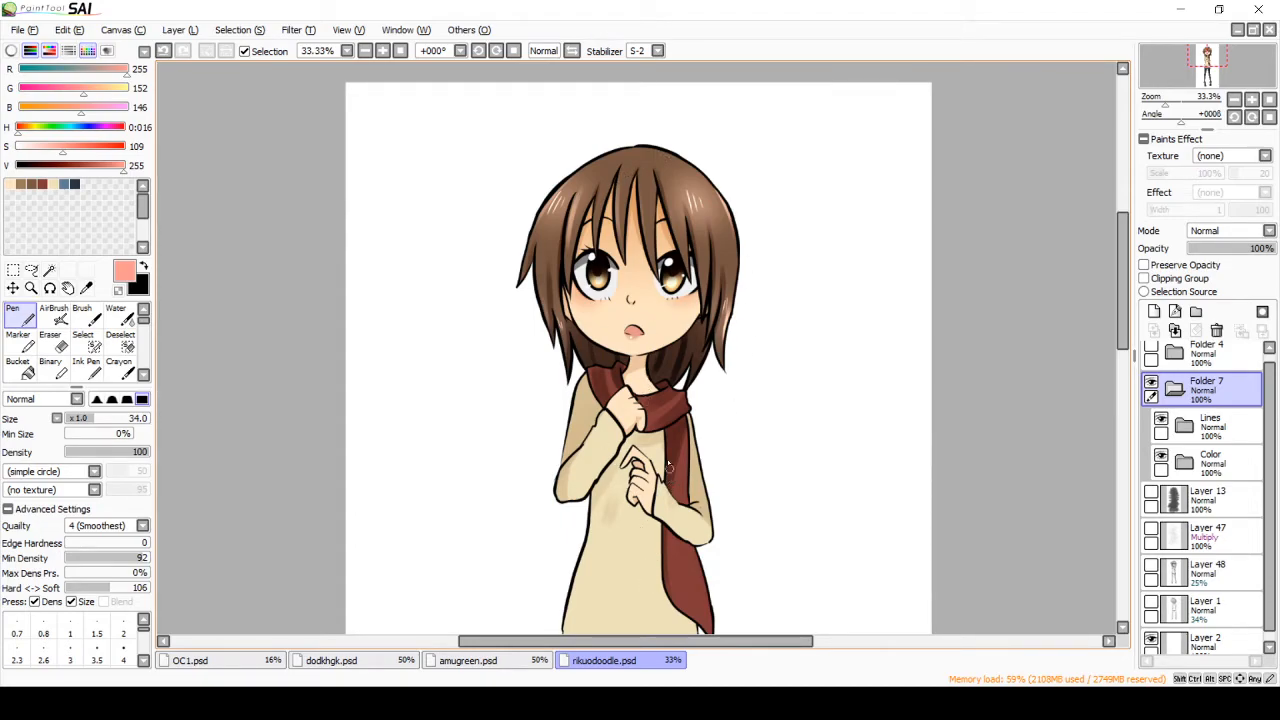
{"action": "left_click", "coordinate": [1162, 422]}
{"action": "left_click", "coordinate": [1162, 422]}
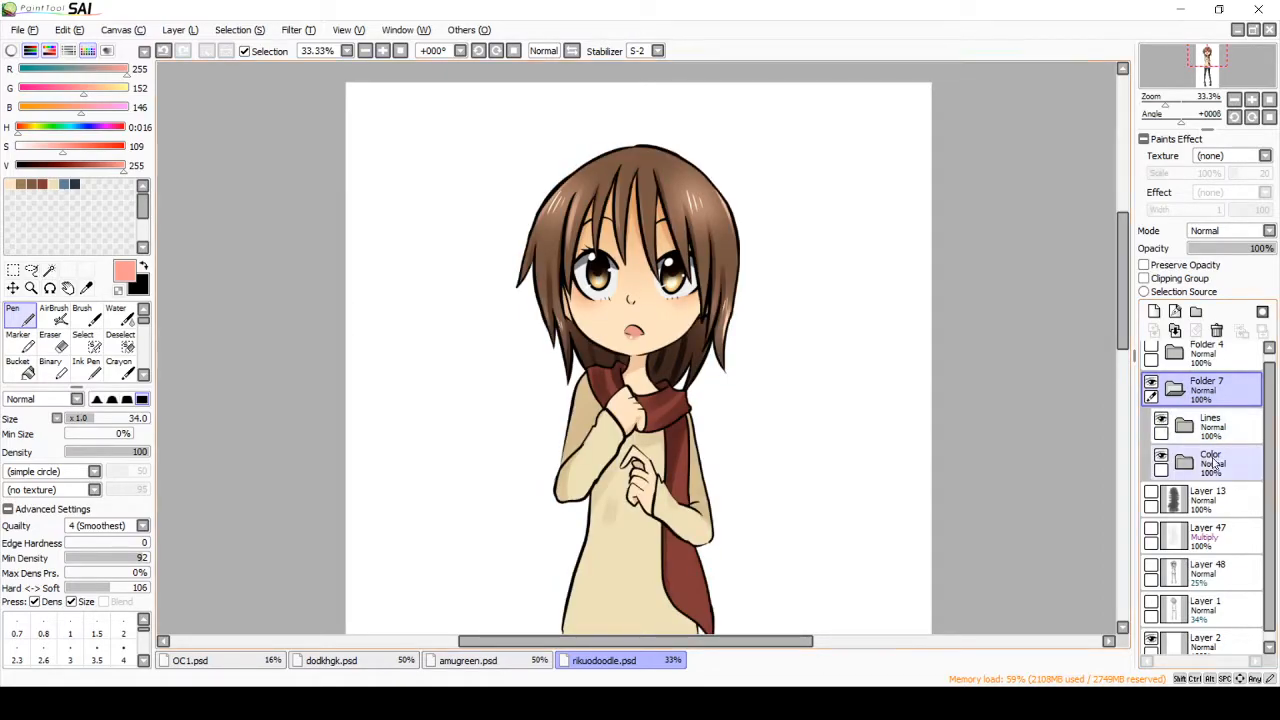
{"action": "left_click", "coordinate": [1161, 456]}
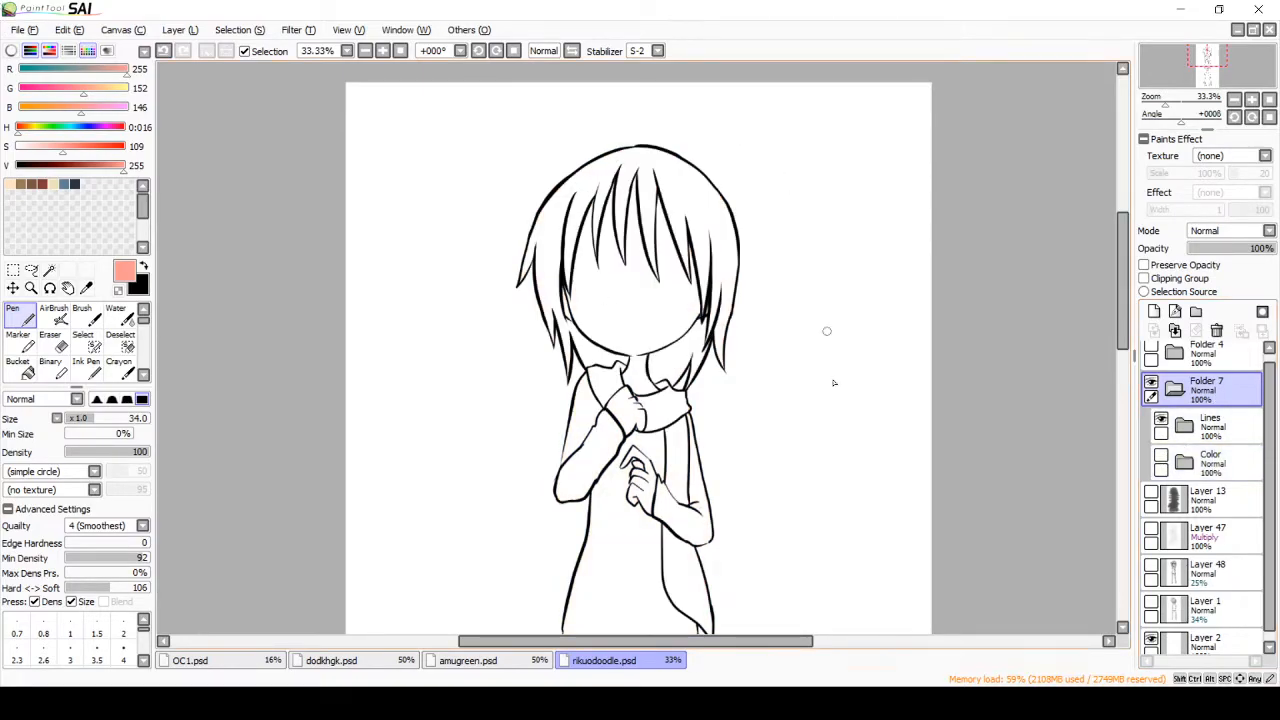
{"action": "mouse_move", "coordinate": [1123, 265]}
{"action": "left_mouse_down"}
{"action": "mouse_move", "coordinate": [1120, 388]}
{"action": "mouse_move", "coordinate": [1121, 253]}
{"action": "left_mouse_up"}
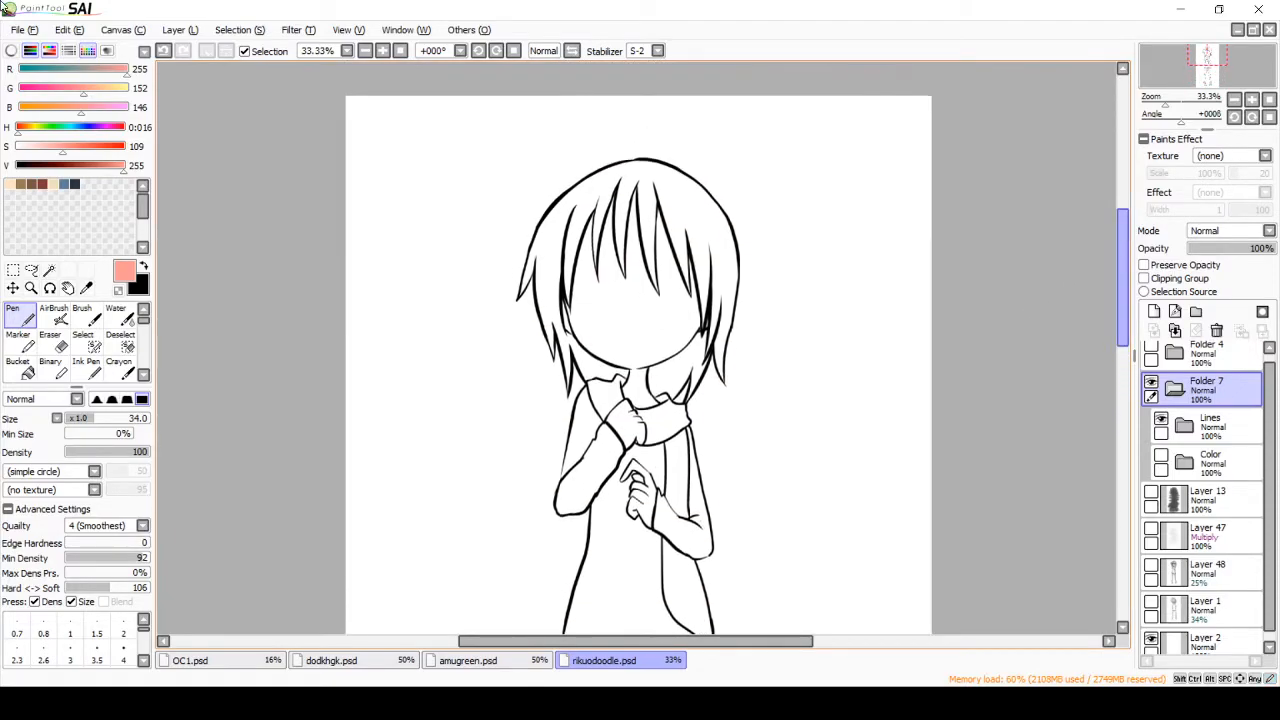
{"action": "left_click", "coordinate": [1161, 460]}
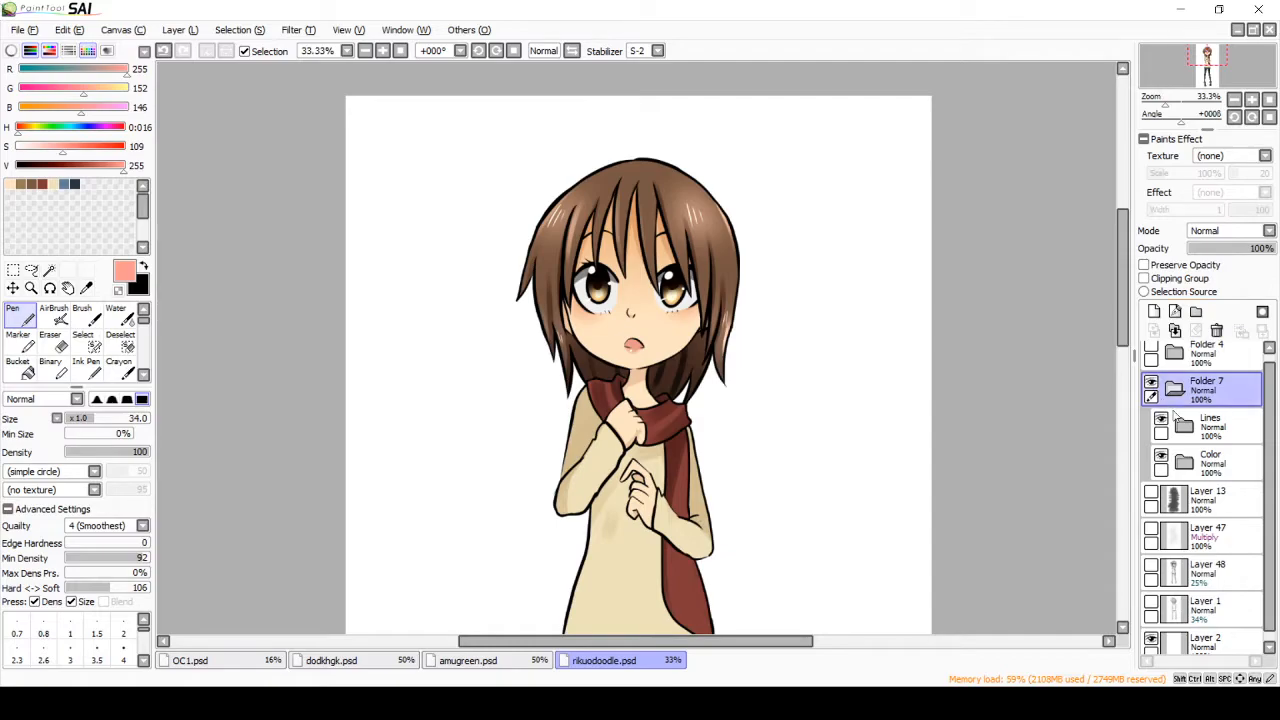
Step: Expand the Color folder, find and select the Face layer inside it, and hide that layer
{"action": "left_click", "coordinate": [1185, 463]}
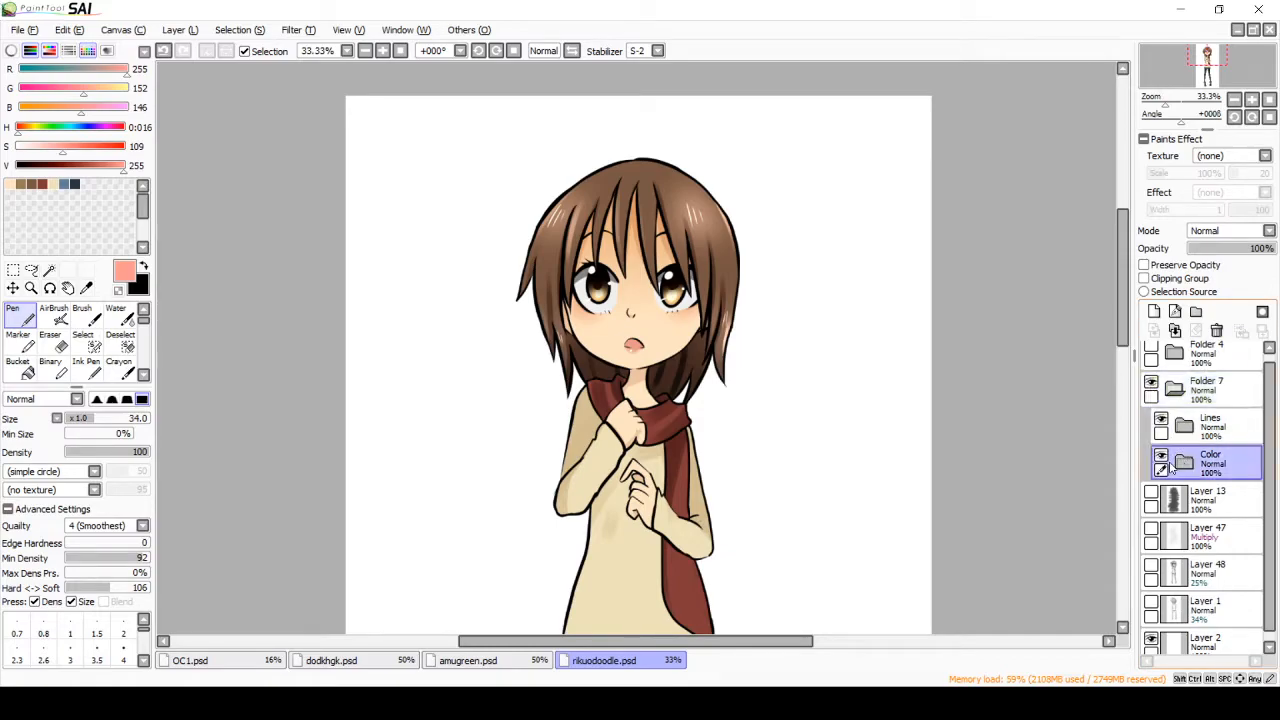
{"action": "left_click_drag", "start_coordinate": [1269, 385], "coordinate": [1271, 526]}
{"action": "left_click", "coordinate": [1218, 478]}
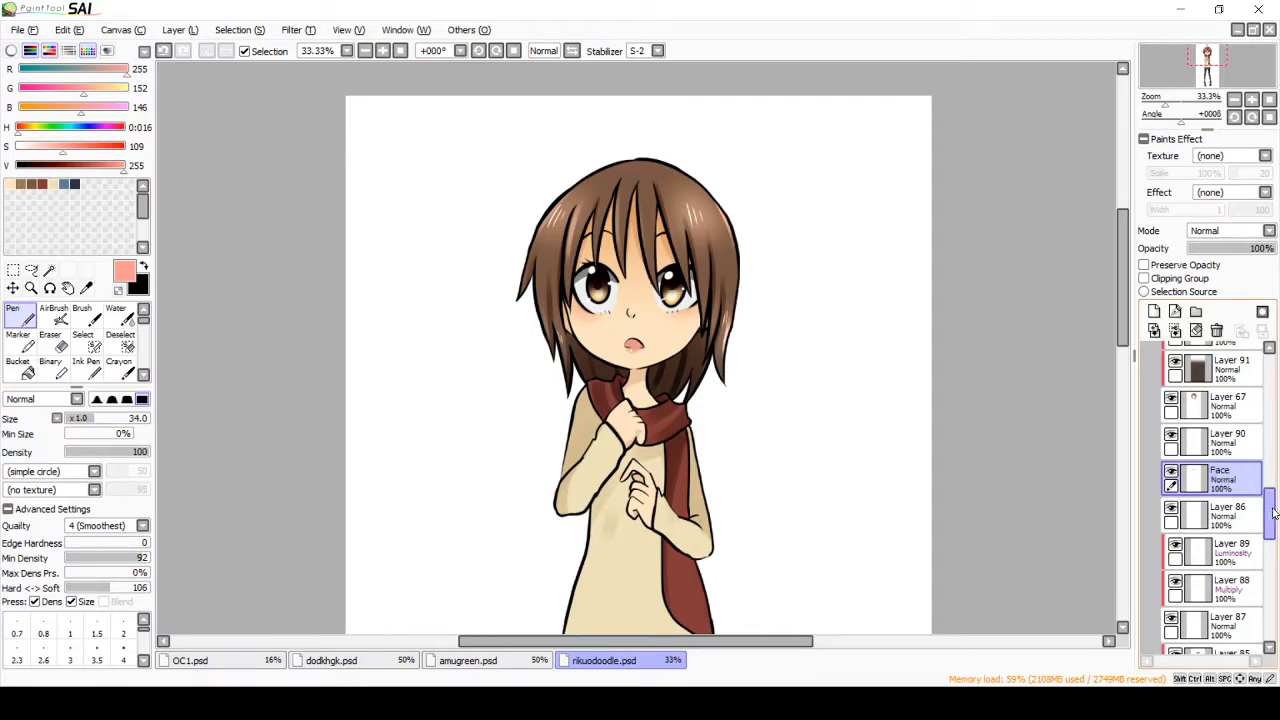
{"action": "scroll", "coordinate": [1200, 470], "scroll_direction": "down", "scroll_amount": 1}
{"action": "left_click", "coordinate": [1173, 436]}
{"action": "left_click", "coordinate": [1173, 436]}
{"action": "left_click", "coordinate": [1172, 435]}
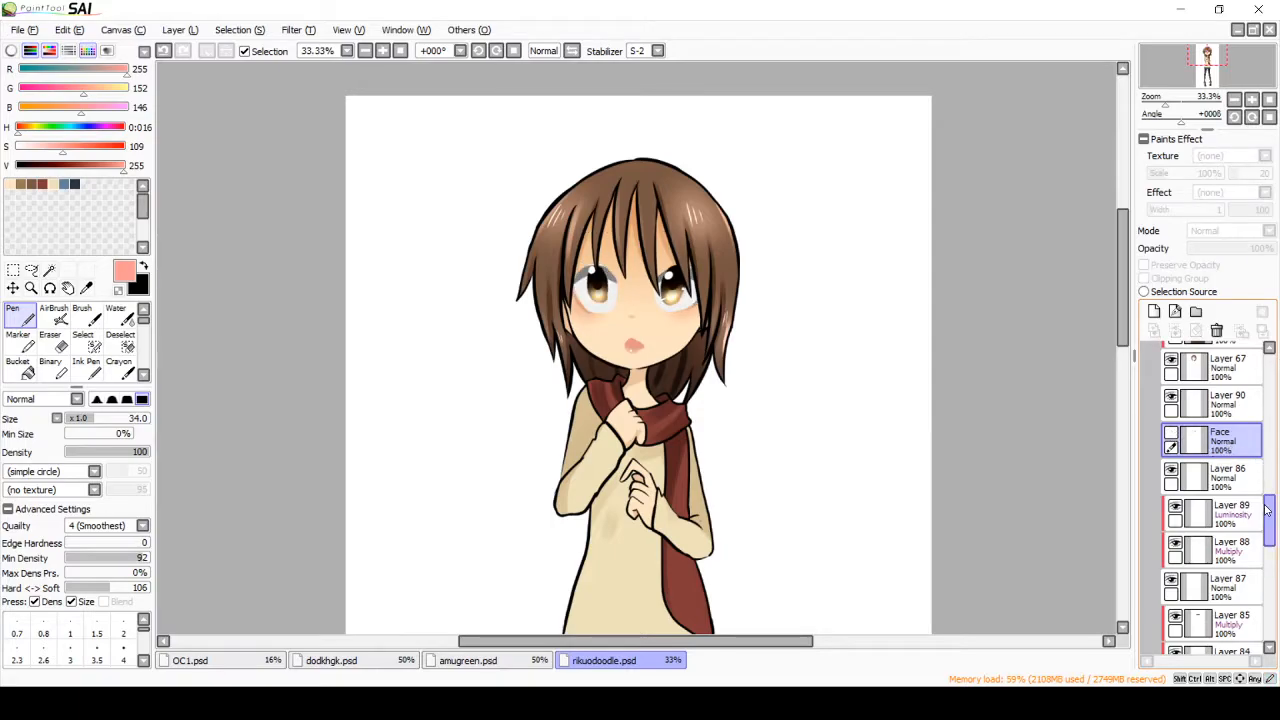
Step: Move the Face layer out of the Color folder and Folder 7, placing it directly above Layer 13
{"action": "left_click_drag", "start_coordinate": [1267, 509], "coordinate": [1267, 515]}
{"action": "left_click_drag", "start_coordinate": [1240, 407], "coordinate": [1243, 636]}
{"action": "left_click_drag", "start_coordinate": [1271, 537], "coordinate": [1270, 562]}
{"action": "left_click_drag", "start_coordinate": [1243, 490], "coordinate": [1243, 612]}
{"action": "mouse_move", "coordinate": [1269, 563]}
{"action": "left_mouse_down"}
{"action": "mouse_move", "coordinate": [1266, 610]}
{"action": "mouse_move", "coordinate": [1268, 575]}
{"action": "left_mouse_up"}
{"action": "left_click_drag", "start_coordinate": [1236, 417], "coordinate": [1228, 650]}
{"action": "scroll", "coordinate": [1228, 610], "scroll_direction": "down", "scroll_amount": 2}
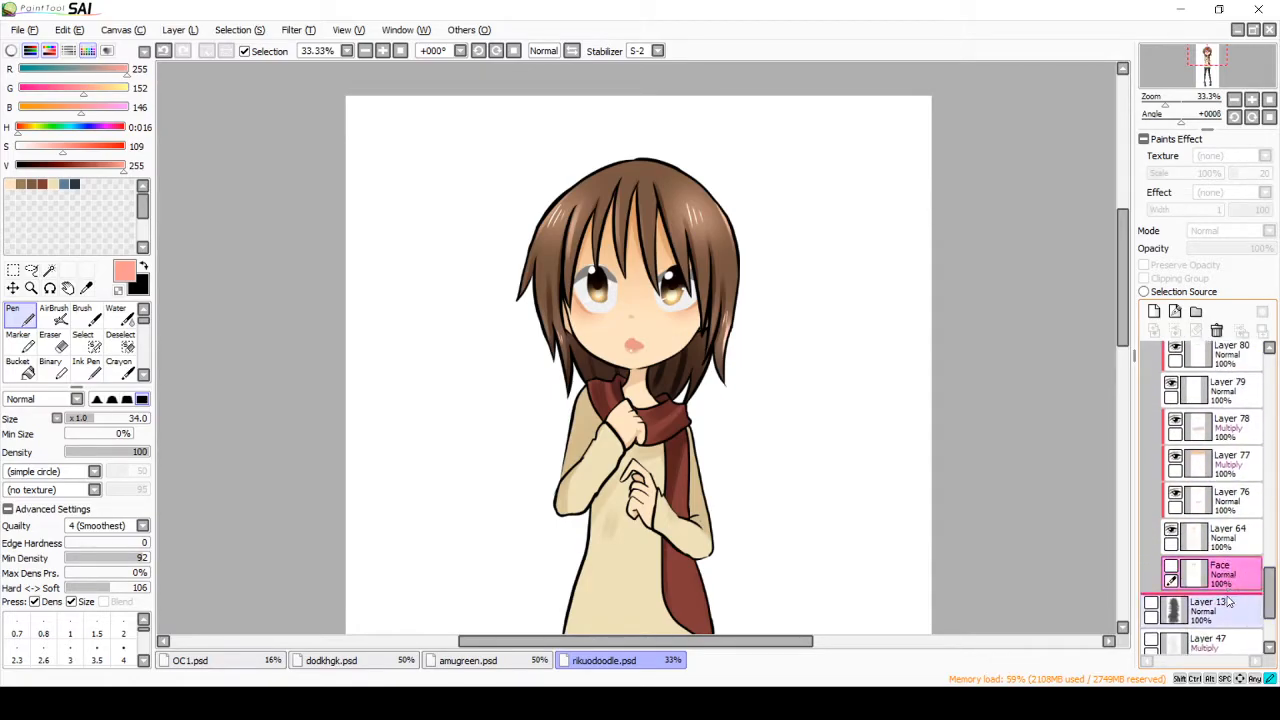
Step: Collapse and hide the Color folder, and make the Face layer visible
{"action": "left_click_drag", "start_coordinate": [1268, 595], "coordinate": [1276, 376]}
{"action": "left_click", "coordinate": [1184, 436]}
{"action": "left_click", "coordinate": [1162, 430]}
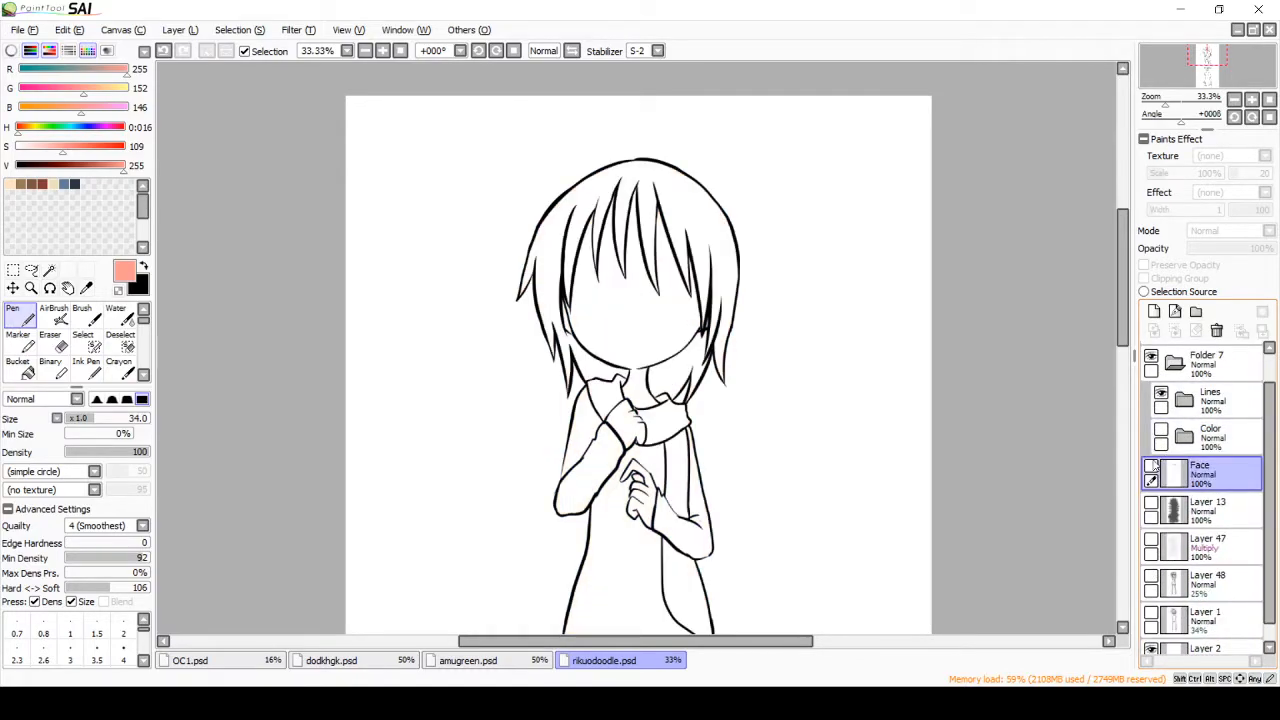
{"action": "left_click", "coordinate": [1152, 466]}
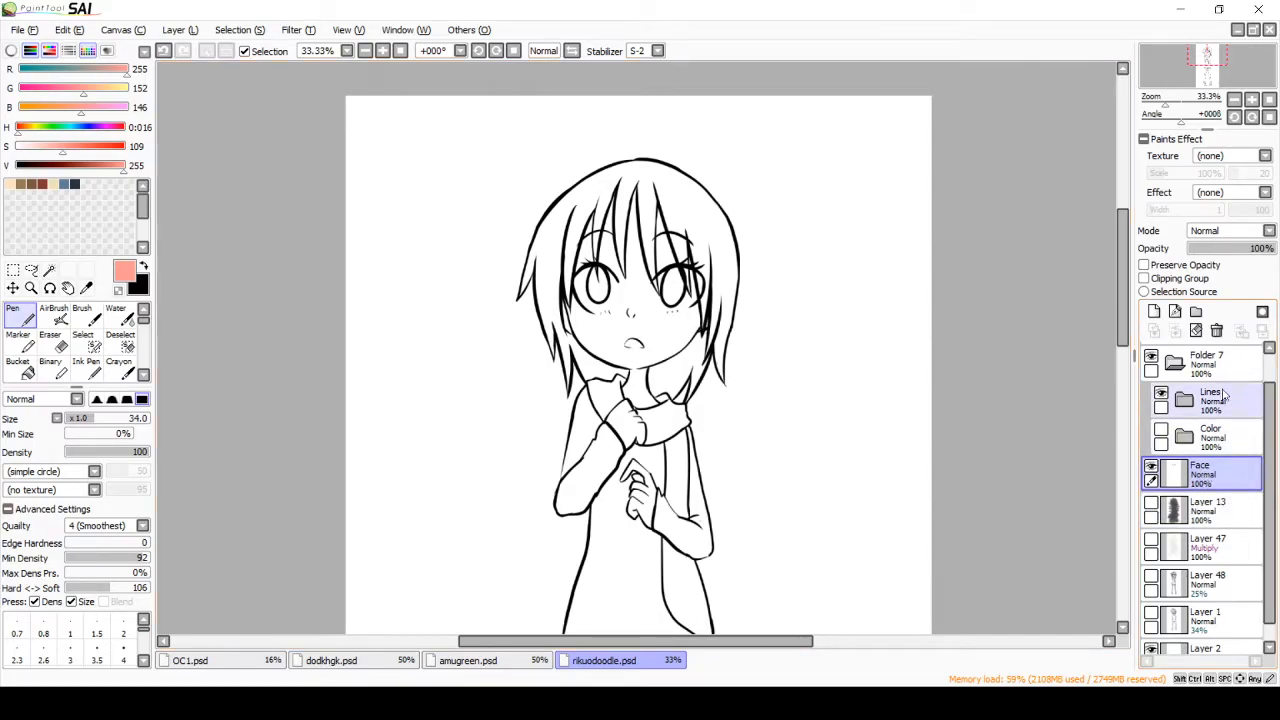
Step: Create a new layer folder above the Face layer, and add a layer named Skin inside it
{"action": "left_click", "coordinate": [1196, 311]}
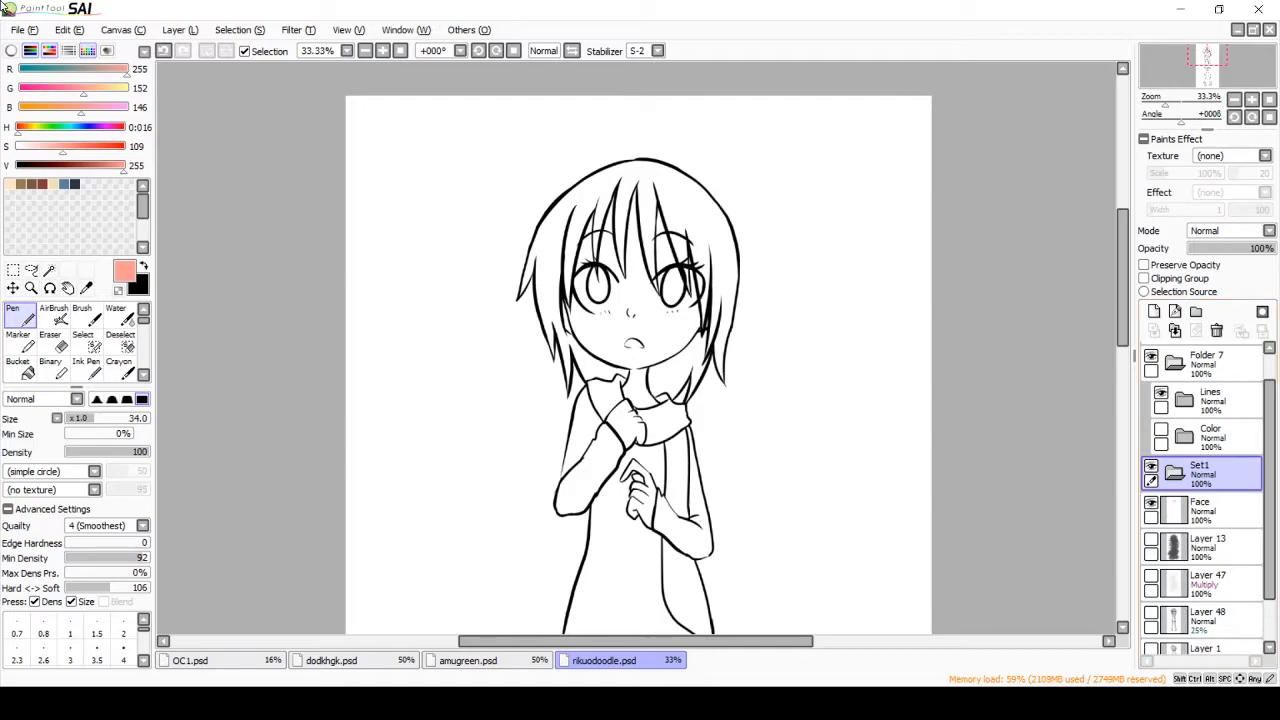
{"action": "left_click", "coordinate": [1154, 311]}
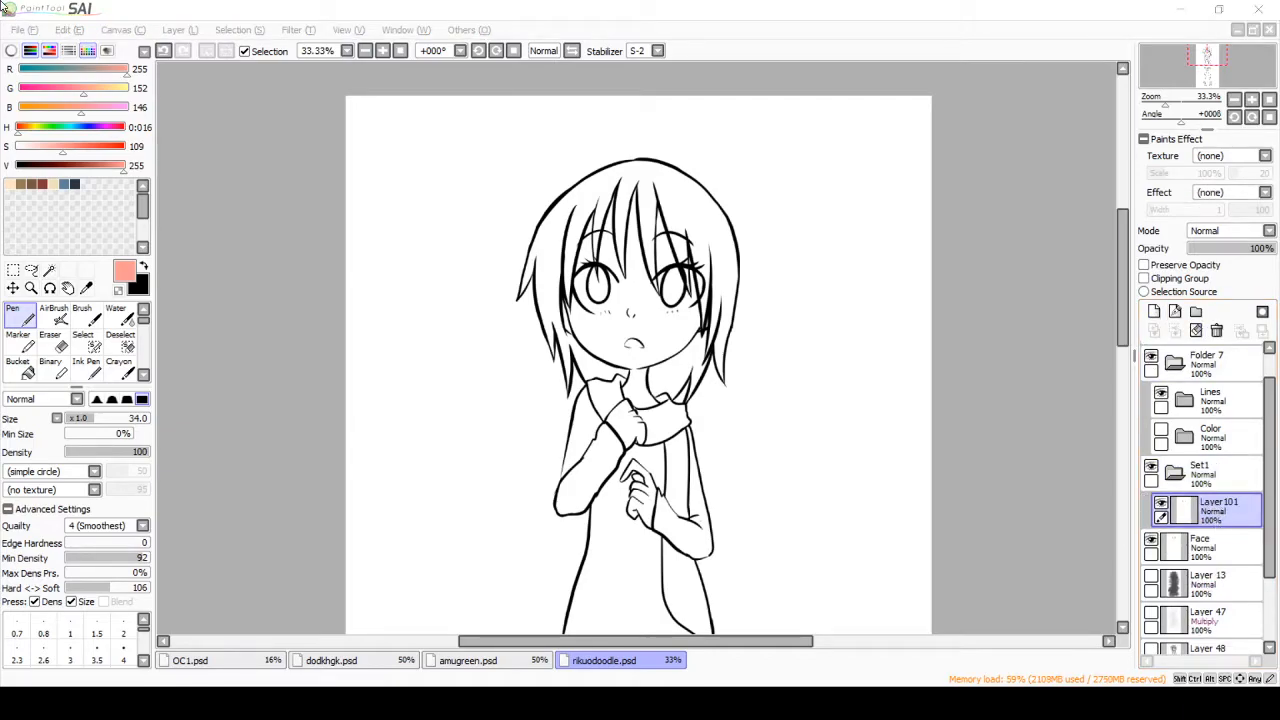
{"action": "key", "text": "Return"}
Step: Move the Face layer into the new folder above the Skin layer and hide it
{"action": "mouse_move", "coordinate": [1228, 546]}
{"action": "left_mouse_down"}
{"action": "mouse_move", "coordinate": [1225, 499]}
{"action": "mouse_move", "coordinate": [1232, 540]}
{"action": "left_mouse_up"}
{"action": "left_click", "coordinate": [1215, 510]}
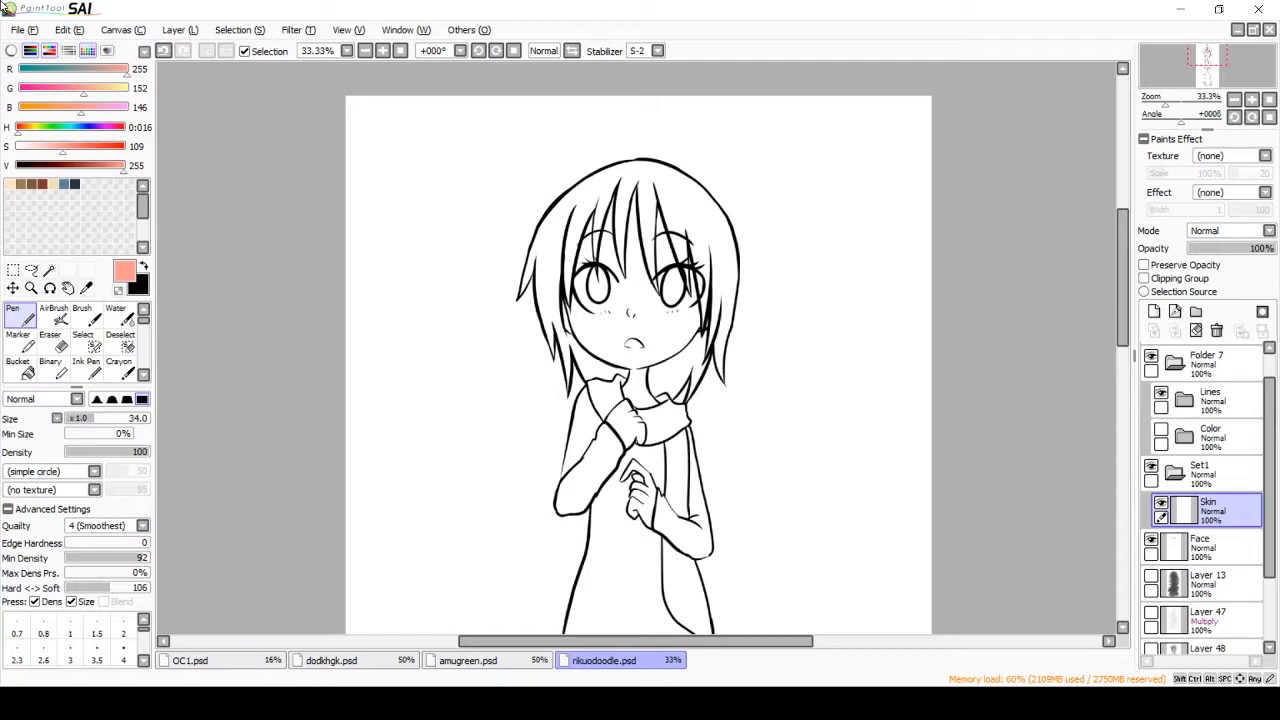
{"action": "left_click_drag", "start_coordinate": [1215, 545], "coordinate": [1248, 492]}
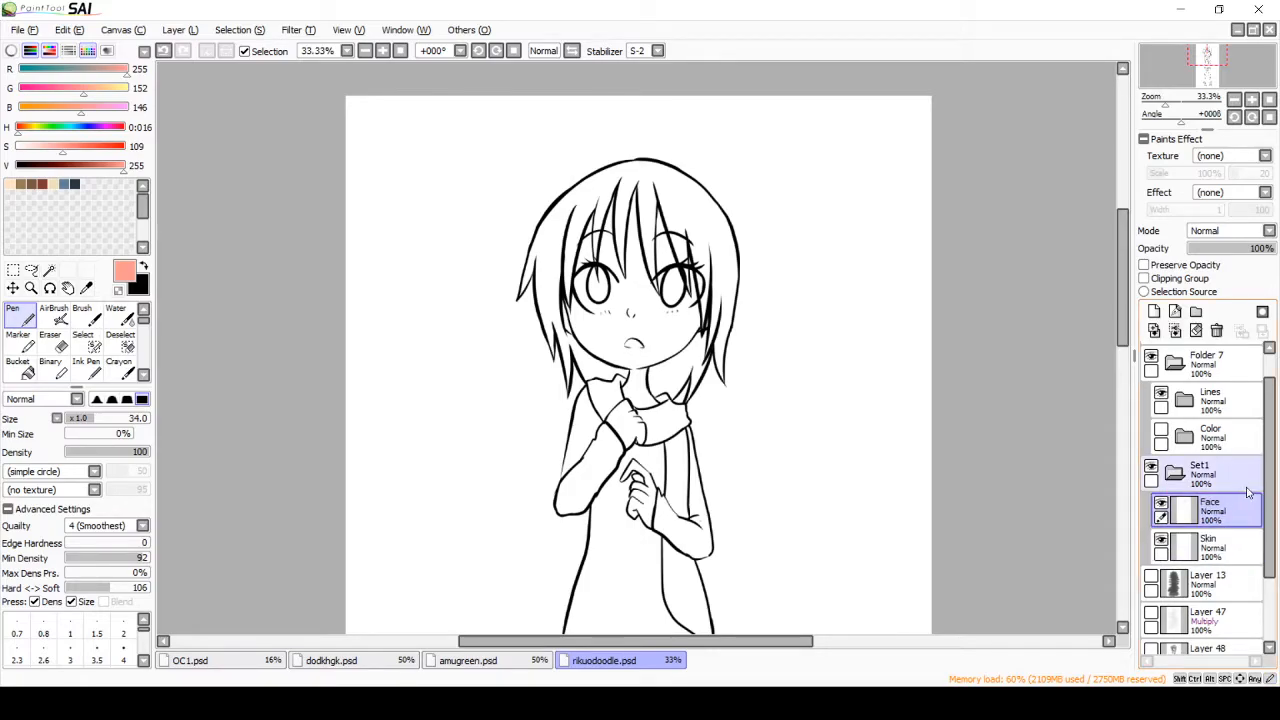
{"action": "left_click", "coordinate": [1161, 504]}
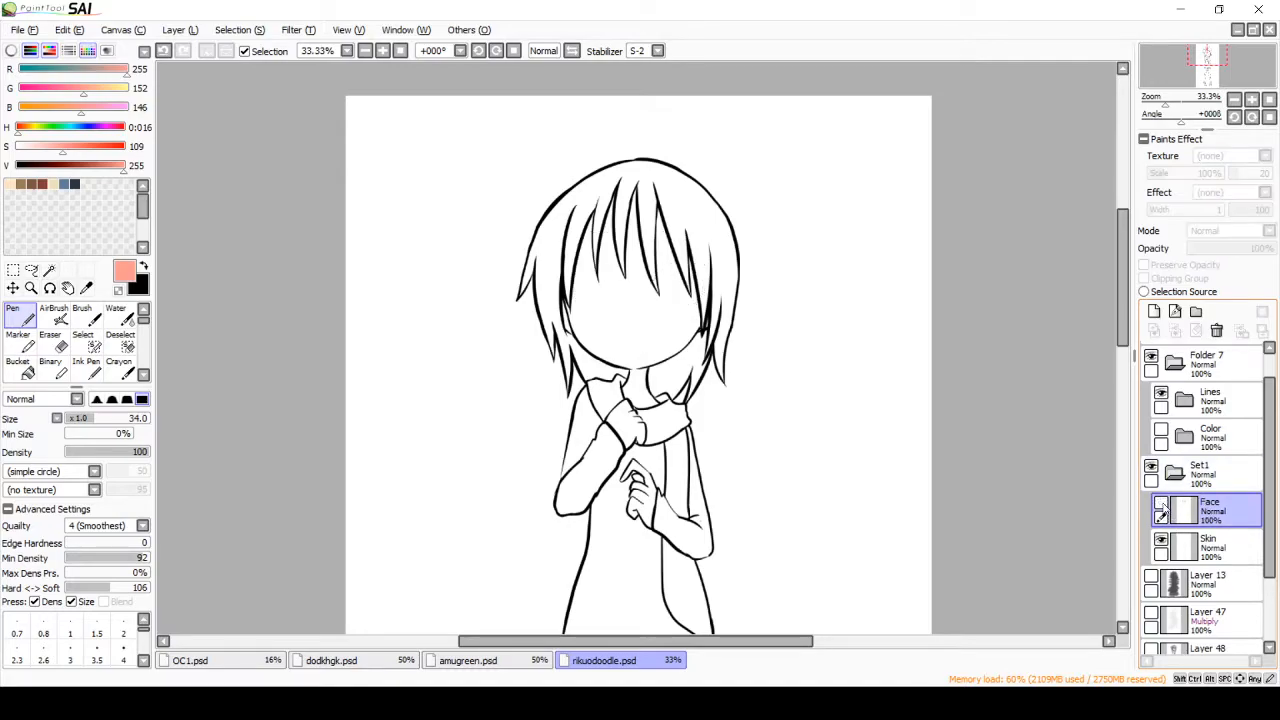
Step: With the Skin layer active, select the face, neck and lower hand areas using the Magic Wand
{"action": "left_click", "coordinate": [1212, 545]}
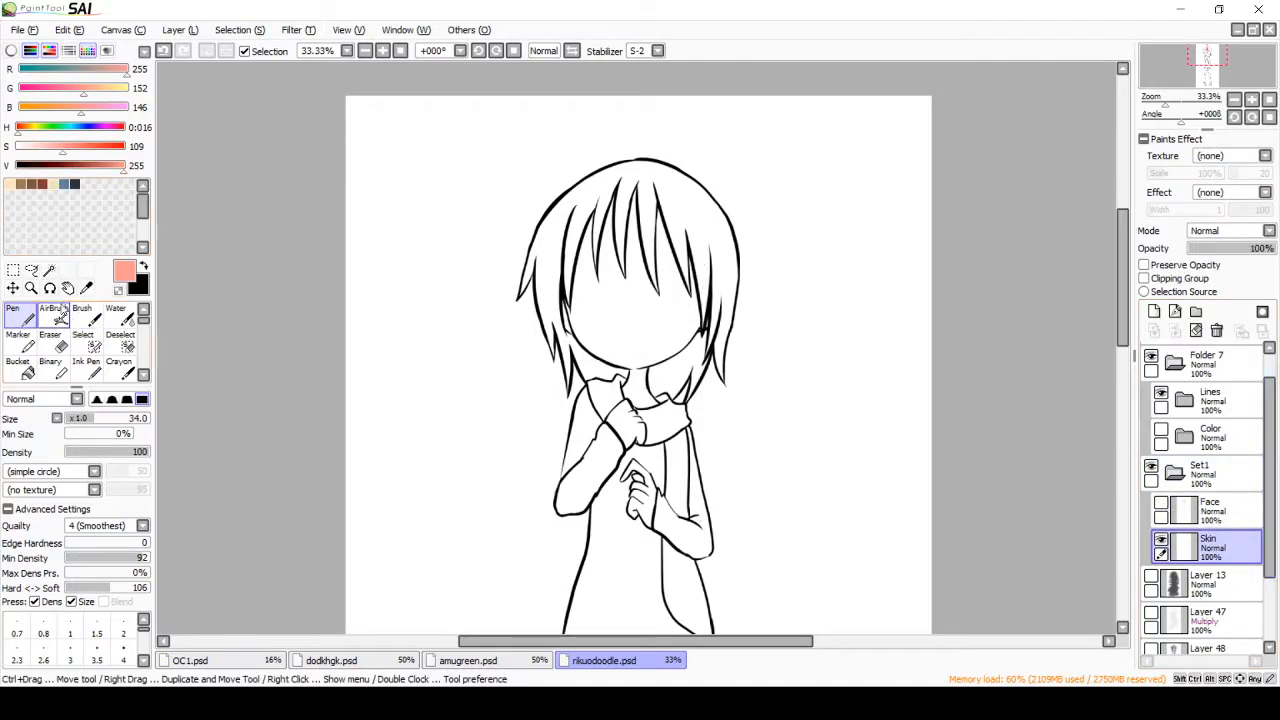
{"action": "left_click", "coordinate": [49, 272]}
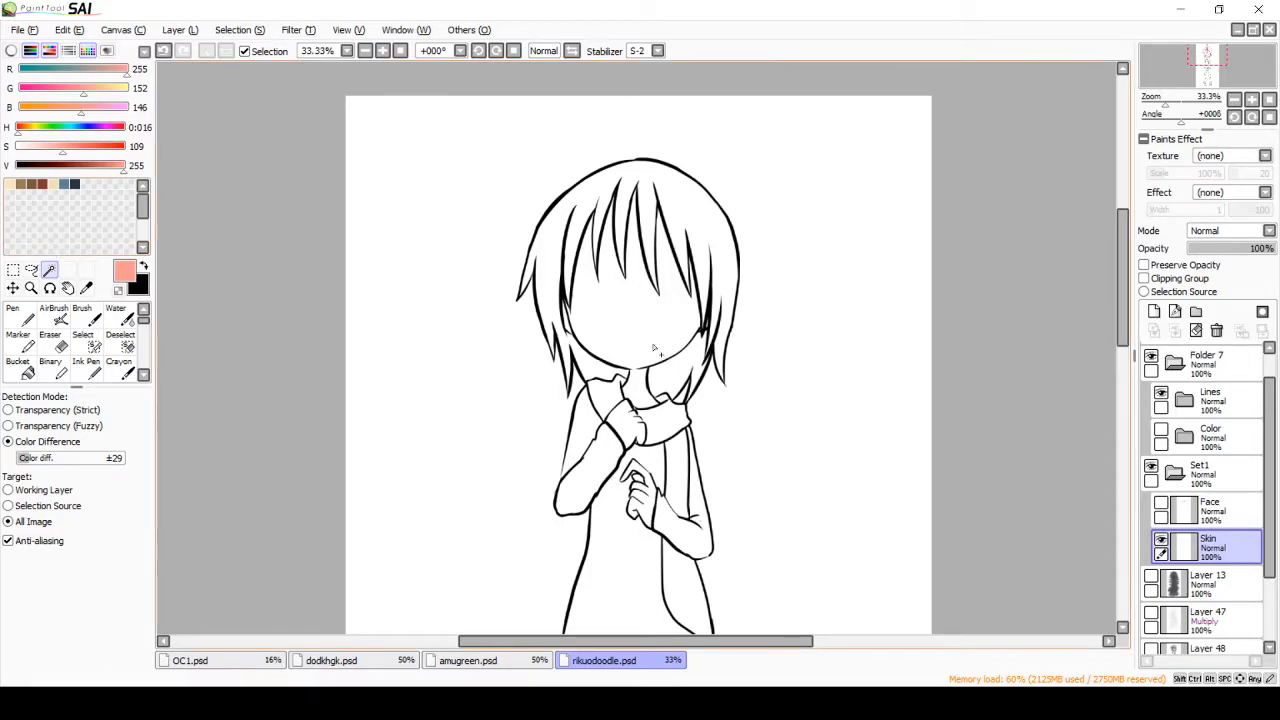
{"action": "left_click", "coordinate": [636, 317]}
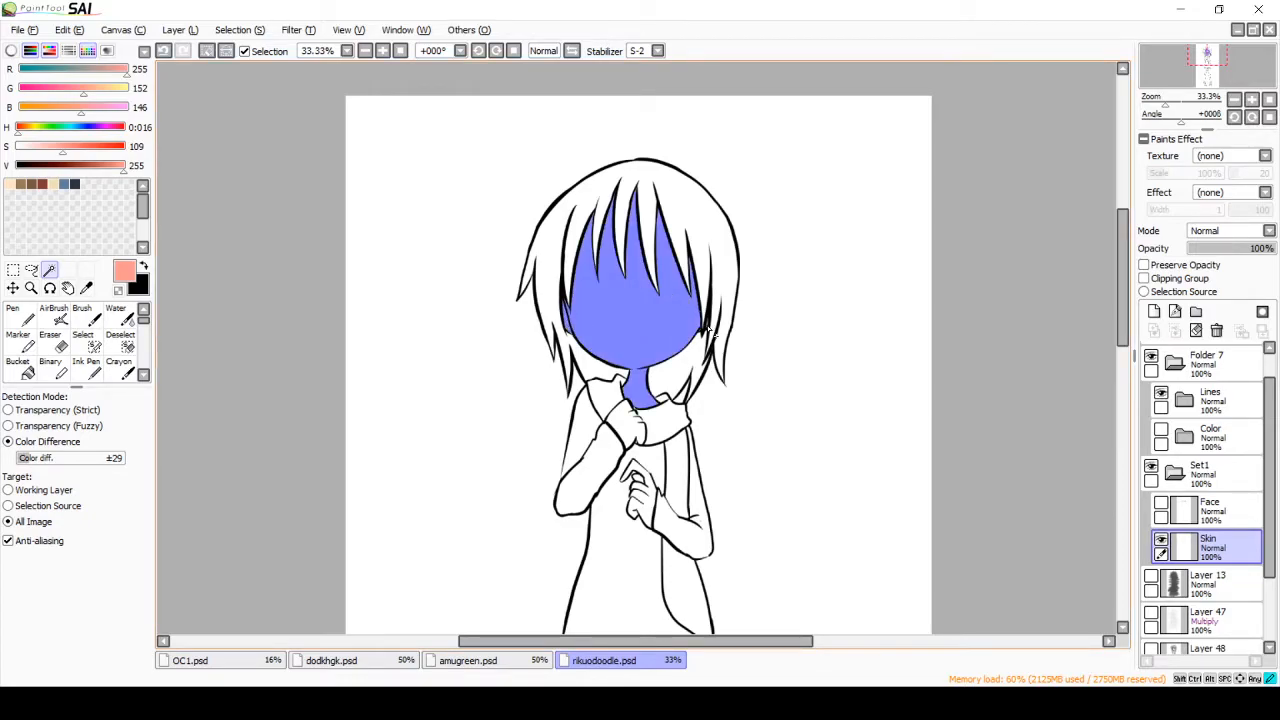
{"action": "left_click", "coordinate": [648, 510], "text": "shift"}
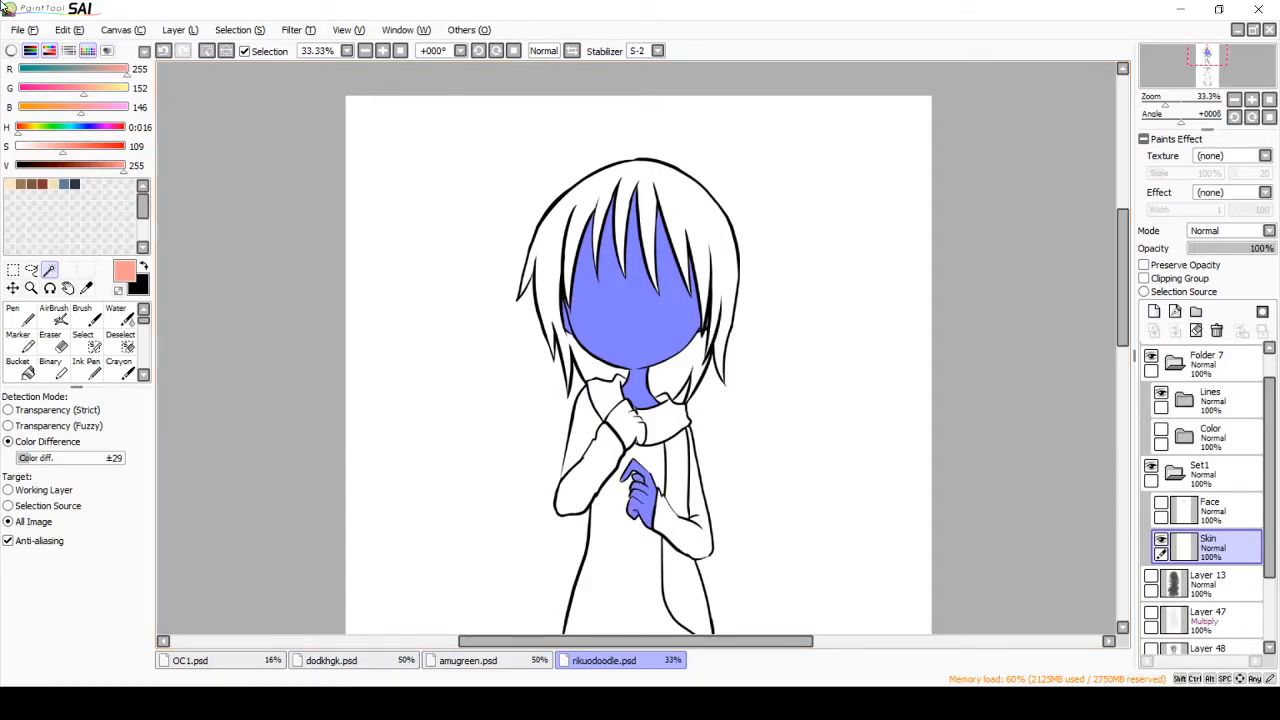
Step: Inspect the selection edges along the chin and set the Magic Wand's color difference to ±57
{"action": "scroll", "coordinate": [333, 230], "scroll_direction": "up", "scroll_amount": 5}
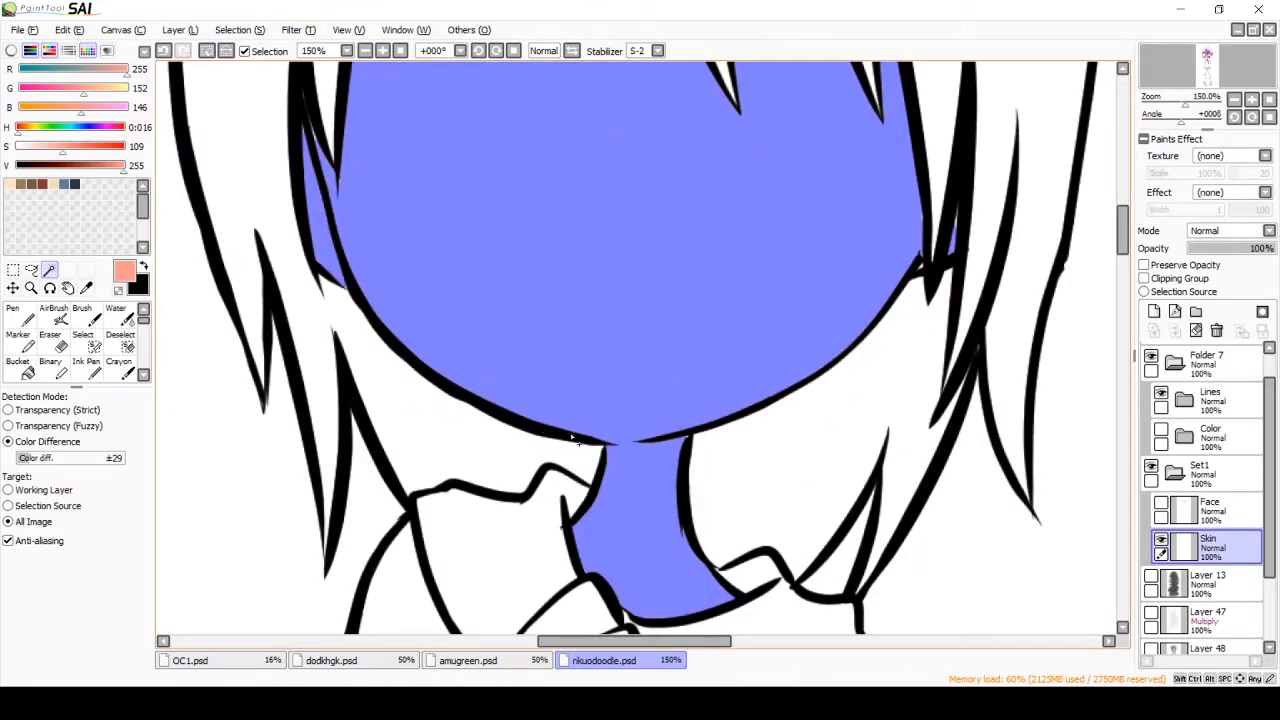
{"action": "scroll", "coordinate": [553, 218], "scroll_direction": "up", "scroll_amount": 2}
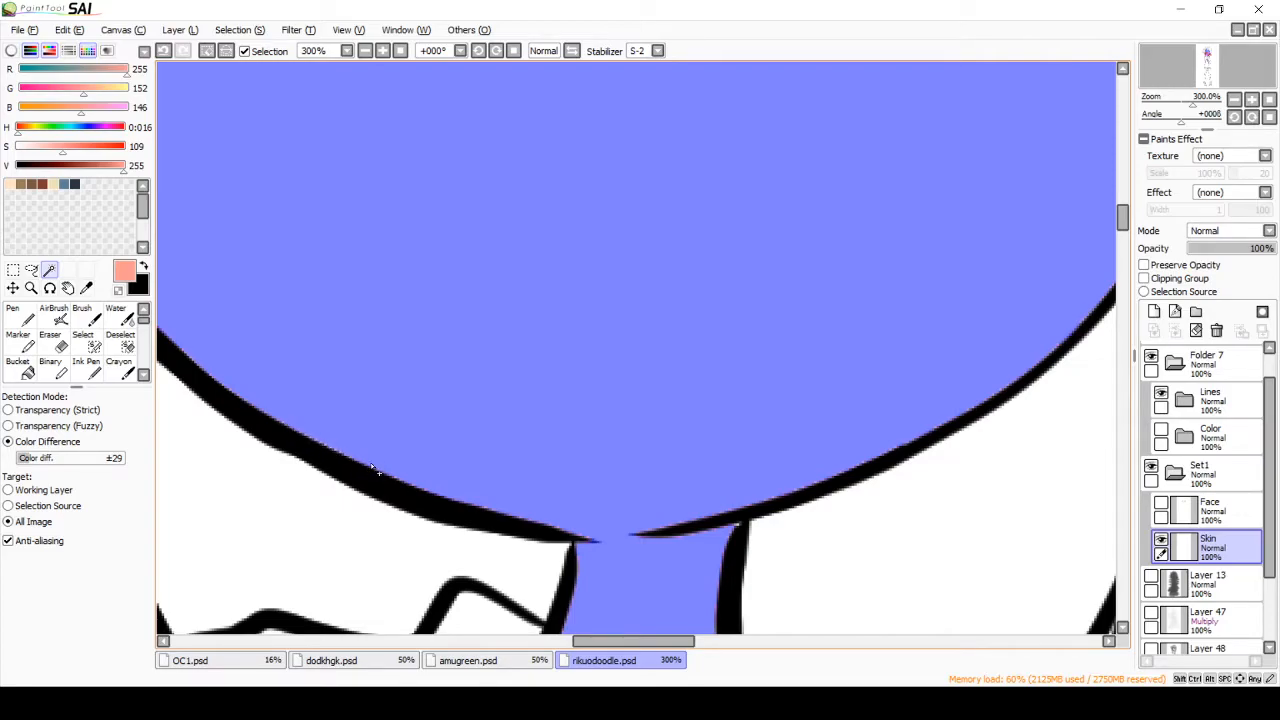
{"action": "left_click", "coordinate": [367, 52]}
{"action": "left_click", "coordinate": [367, 52]}
{"action": "left_click", "coordinate": [367, 52]}
{"action": "left_click", "coordinate": [367, 52]}
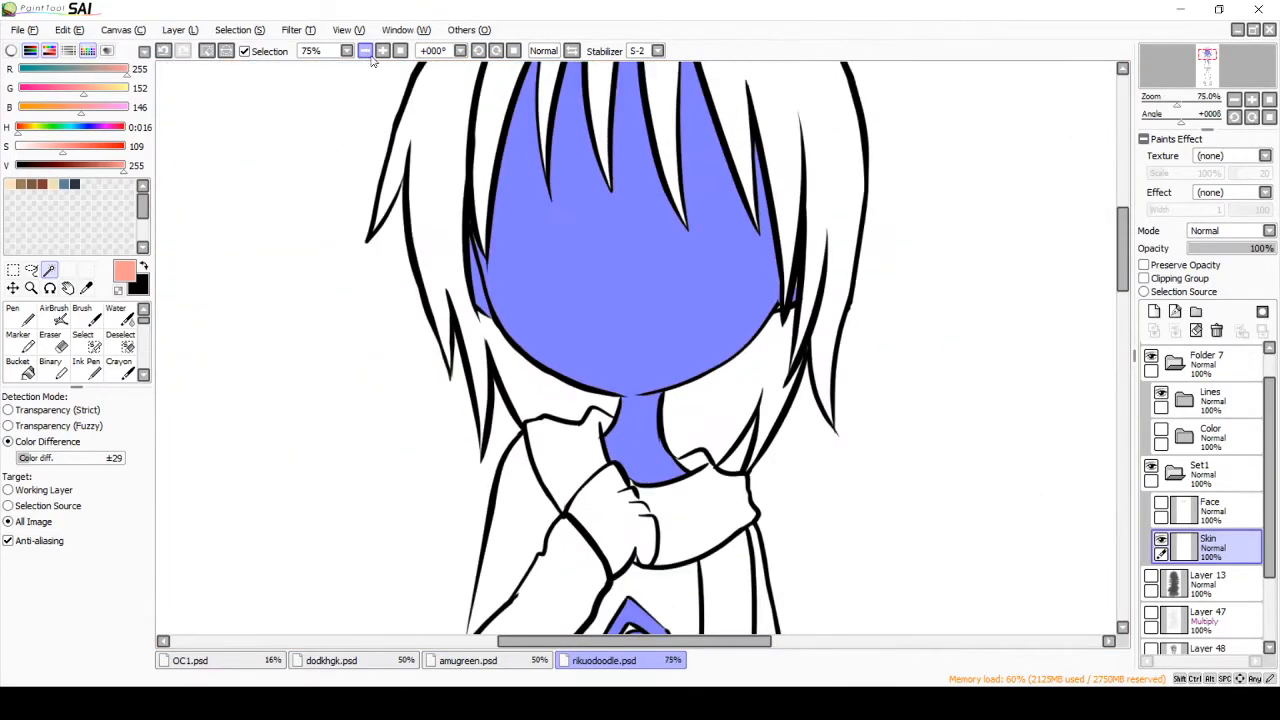
{"action": "left_click", "coordinate": [367, 52]}
{"action": "left_click_drag", "start_coordinate": [50, 462], "coordinate": [67, 458]}
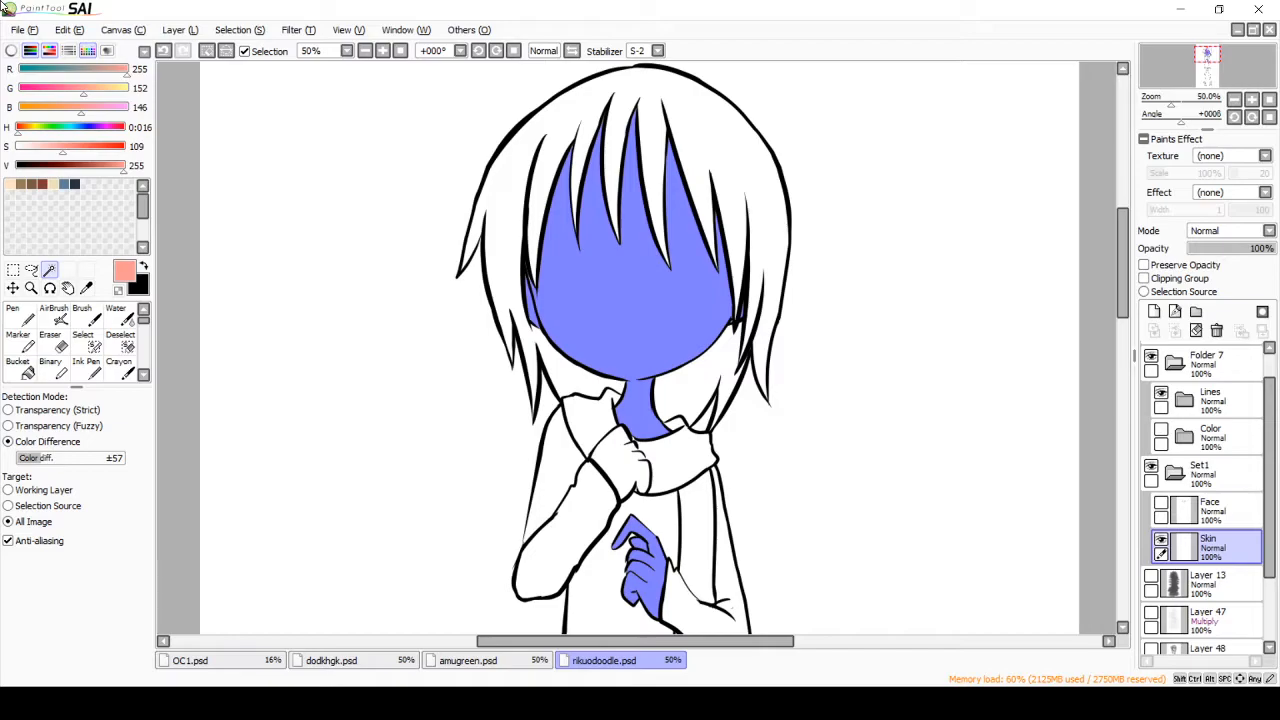
Step: Add the raised hand at the scarf to the Magic Wand selection
{"action": "left_click", "coordinate": [383, 51]}
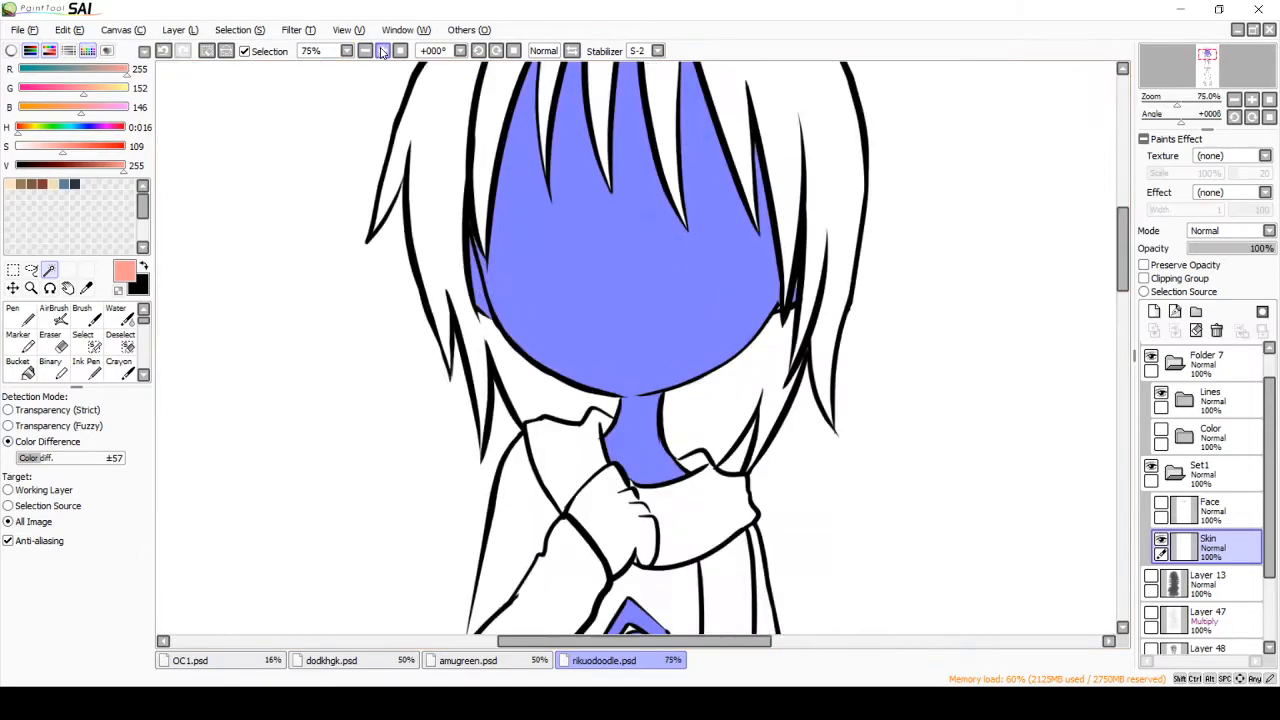
{"action": "left_click", "coordinate": [383, 51]}
{"action": "left_click", "coordinate": [383, 51]}
{"action": "left_click_drag", "start_coordinate": [1124, 238], "coordinate": [1124, 255]}
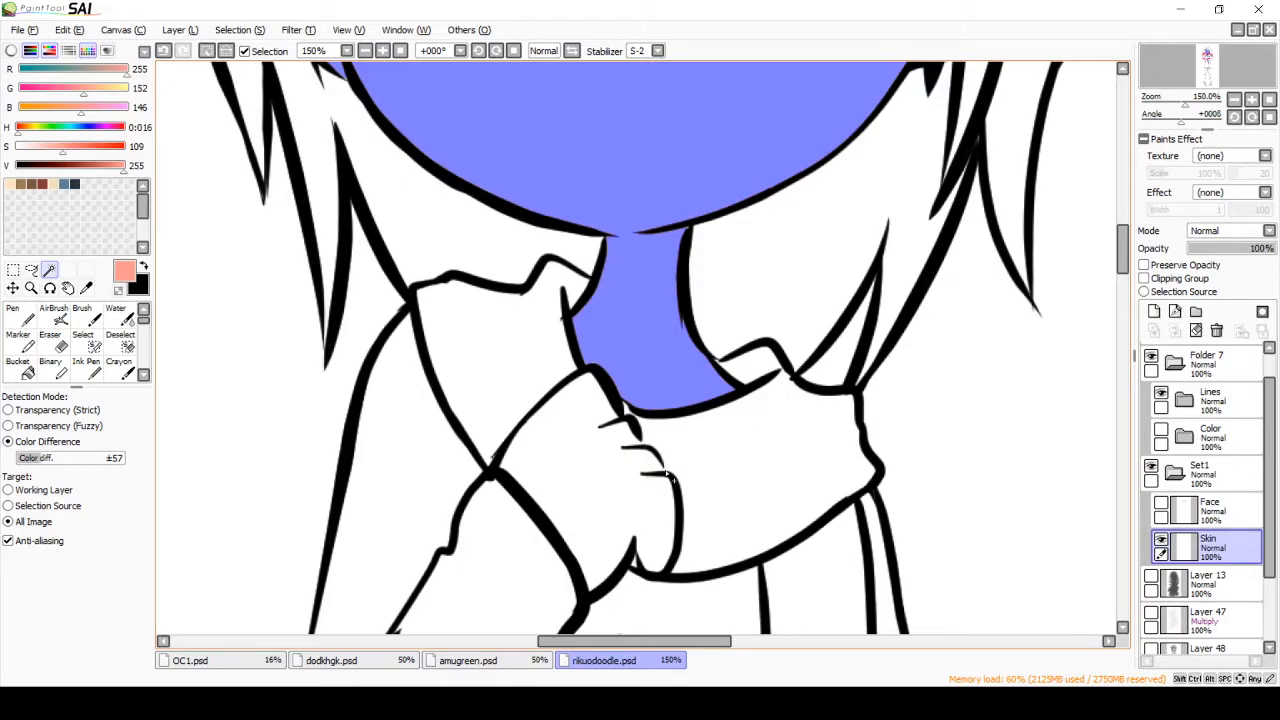
{"action": "left_click", "coordinate": [615, 500]}
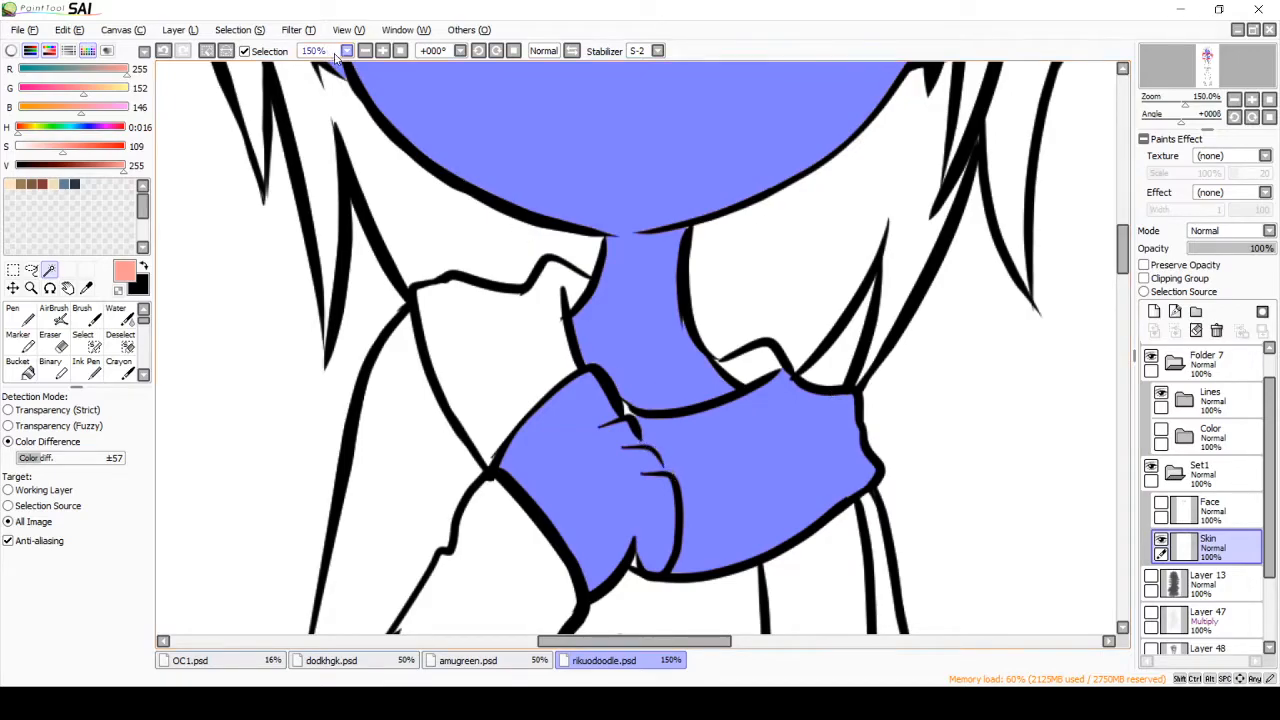
Step: Undo the last Magic Wand addition so the raised hand and scarf are out of the selection
{"action": "key", "text": "ctrl+z"}
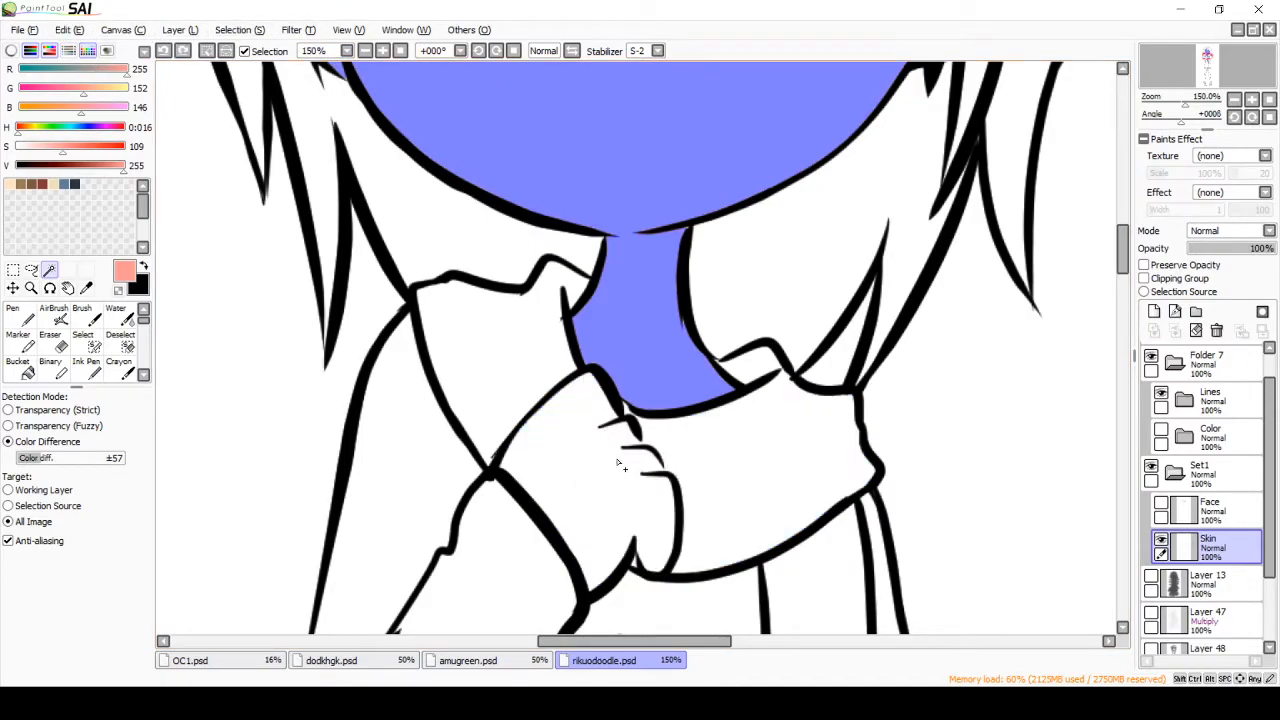
{"action": "scroll", "coordinate": [633, 460], "scroll_direction": "down", "scroll_amount": 3}
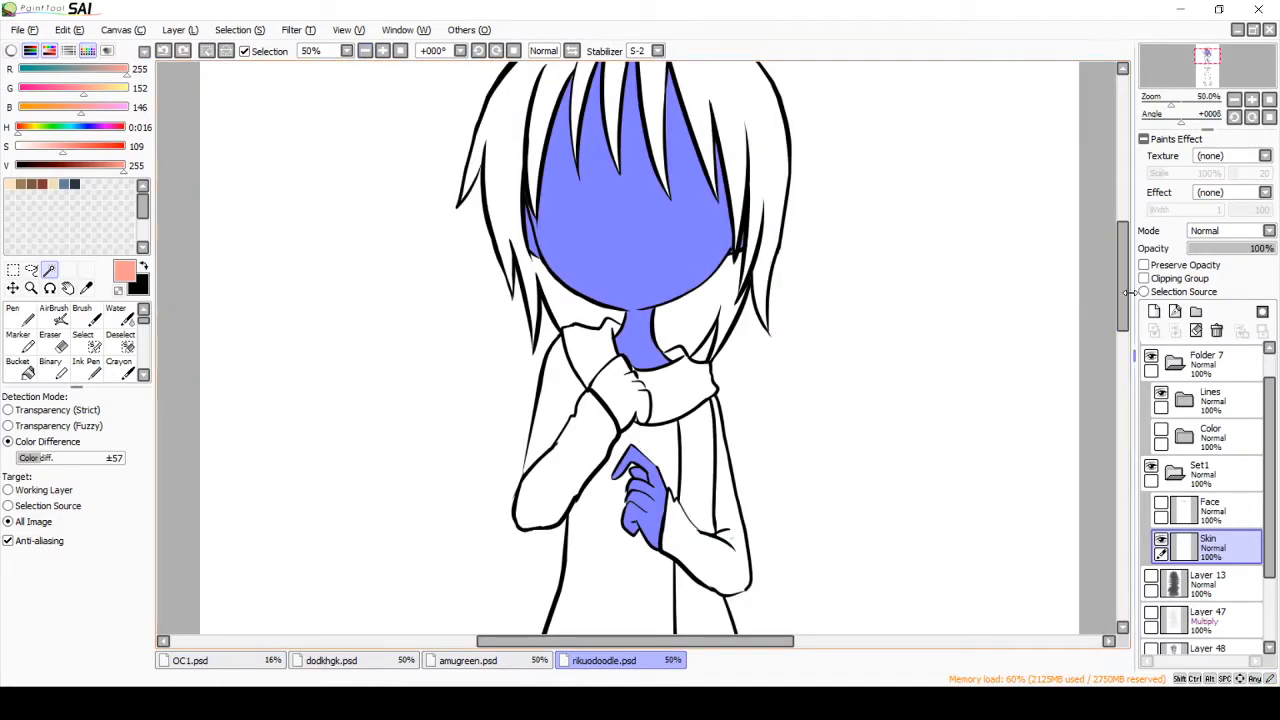
{"action": "left_click_drag", "start_coordinate": [1122, 301], "coordinate": [1121, 297]}
Step: Paint the selected face, neck and lower hand with the Brush in light peach (RGB 253, 228, 195)
{"action": "left_click", "coordinate": [11, 184]}
{"action": "left_click", "coordinate": [84, 316]}
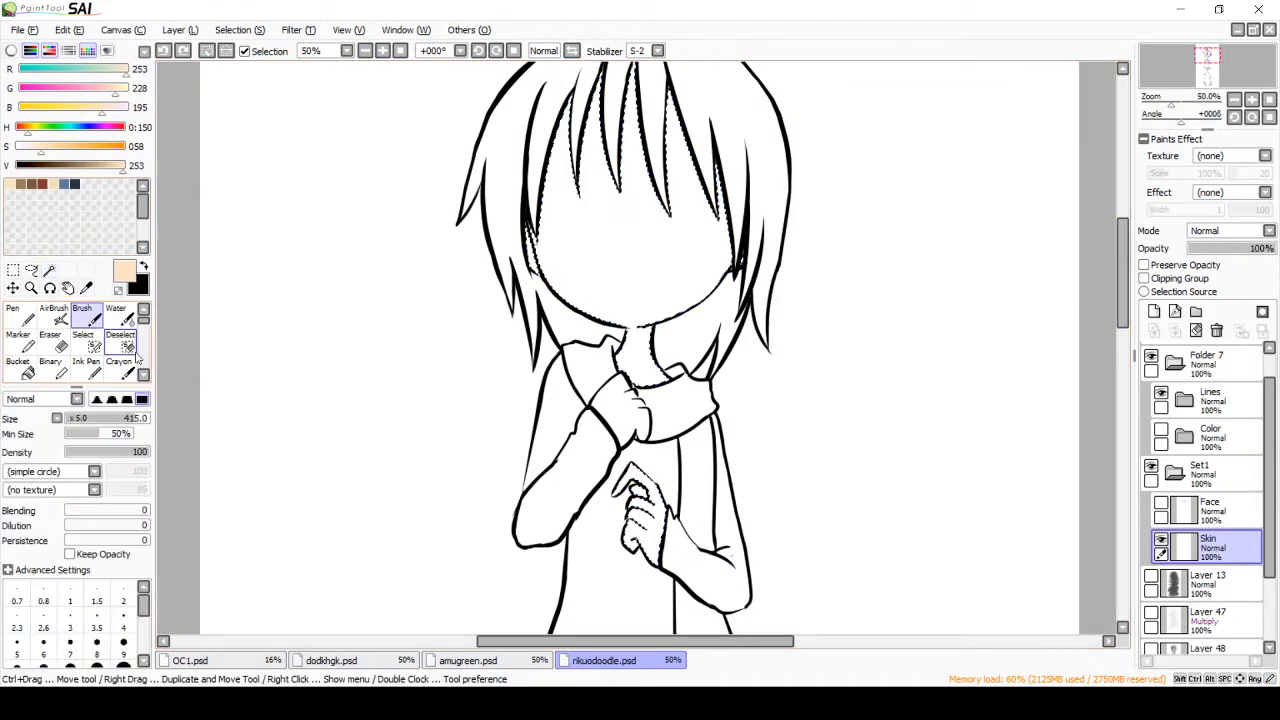
{"action": "left_click", "coordinate": [365, 51]}
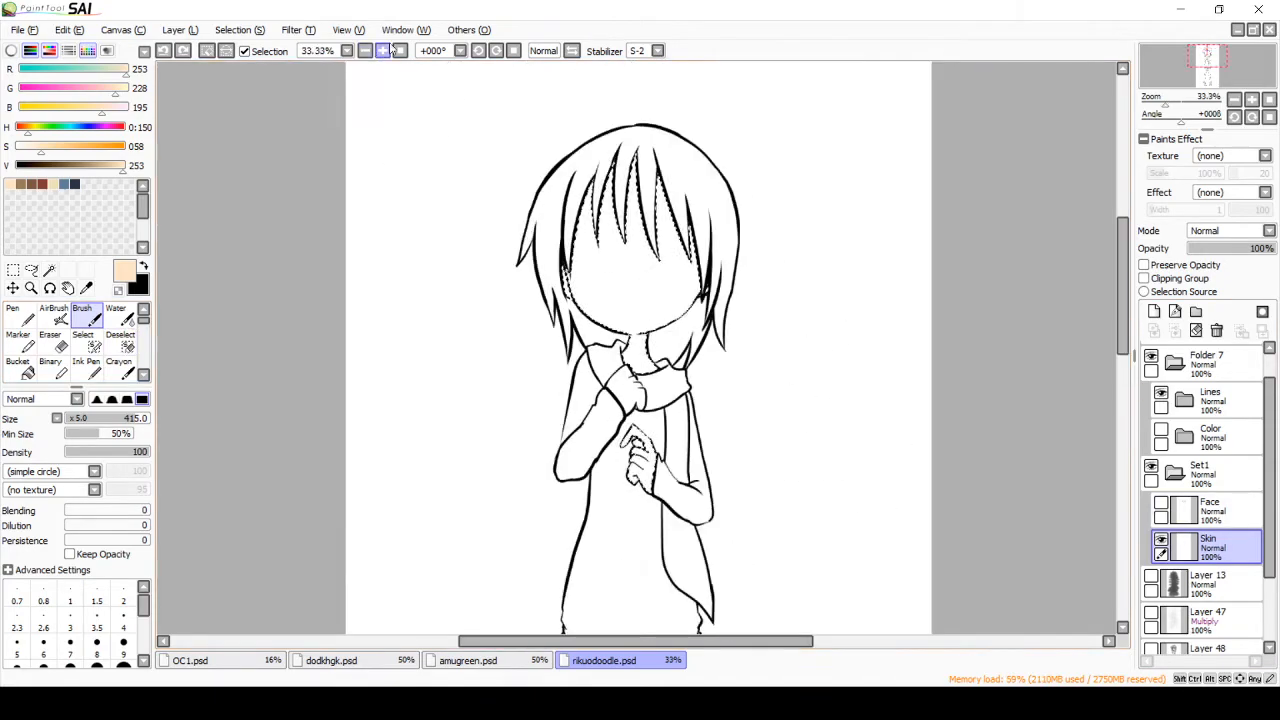
{"action": "mouse_move", "coordinate": [606, 190]}
{"action": "left_mouse_down"}
{"action": "mouse_move", "coordinate": [624, 303]}
{"action": "mouse_move", "coordinate": [643, 249]}
{"action": "mouse_move", "coordinate": [734, 172]}
{"action": "left_mouse_up"}
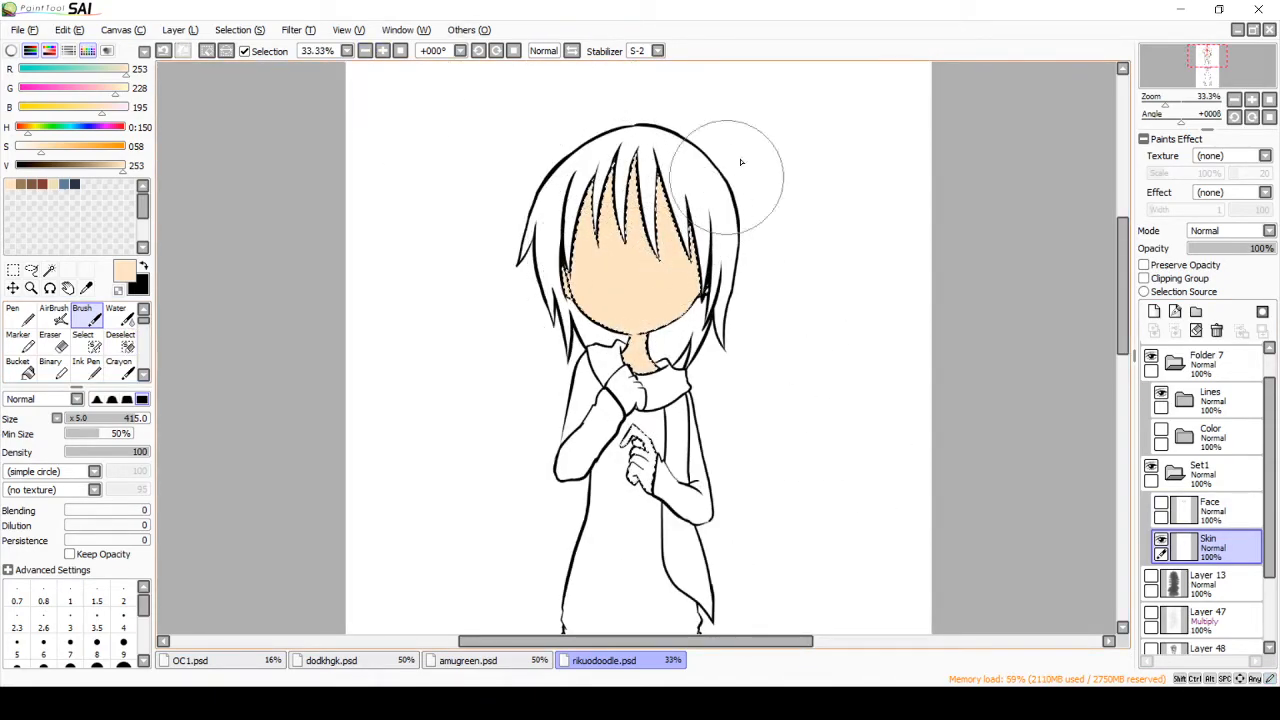
{"action": "mouse_move", "coordinate": [650, 440]}
{"action": "left_mouse_down"}
{"action": "mouse_move", "coordinate": [660, 456]}
{"action": "mouse_move", "coordinate": [630, 470]}
{"action": "left_mouse_up"}
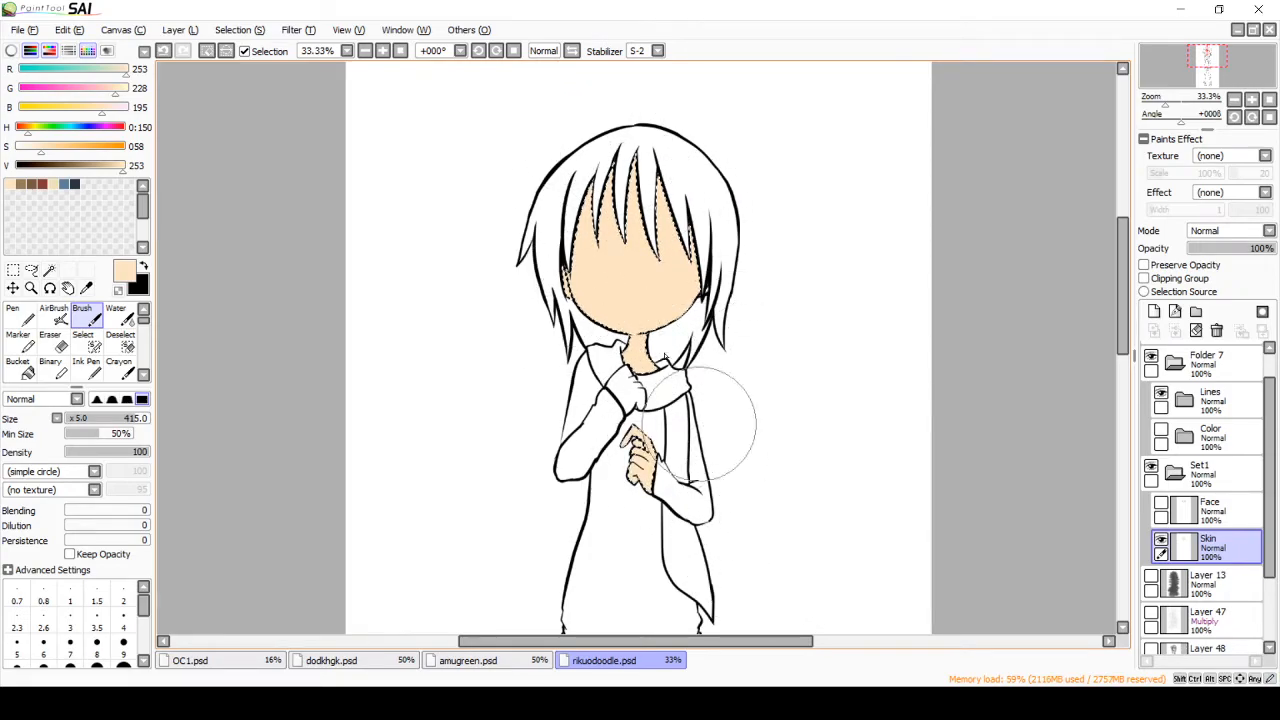
Step: Clear the selection, try a broad peach stroke across the head, and undo both the stroke and the deselection
{"action": "left_click", "coordinate": [278, 50]}
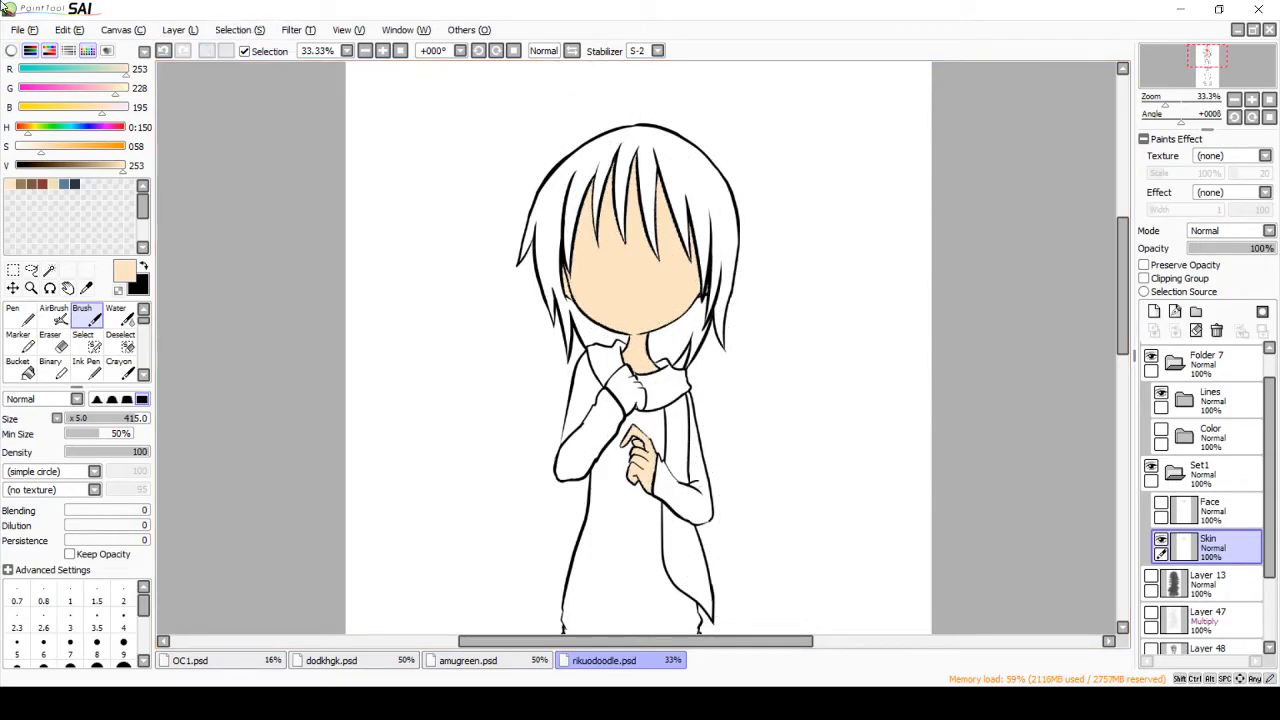
{"action": "mouse_move", "coordinate": [496, 268]}
{"action": "left_mouse_down"}
{"action": "mouse_move", "coordinate": [614, 286]}
{"action": "mouse_move", "coordinate": [843, 249]}
{"action": "left_mouse_up"}
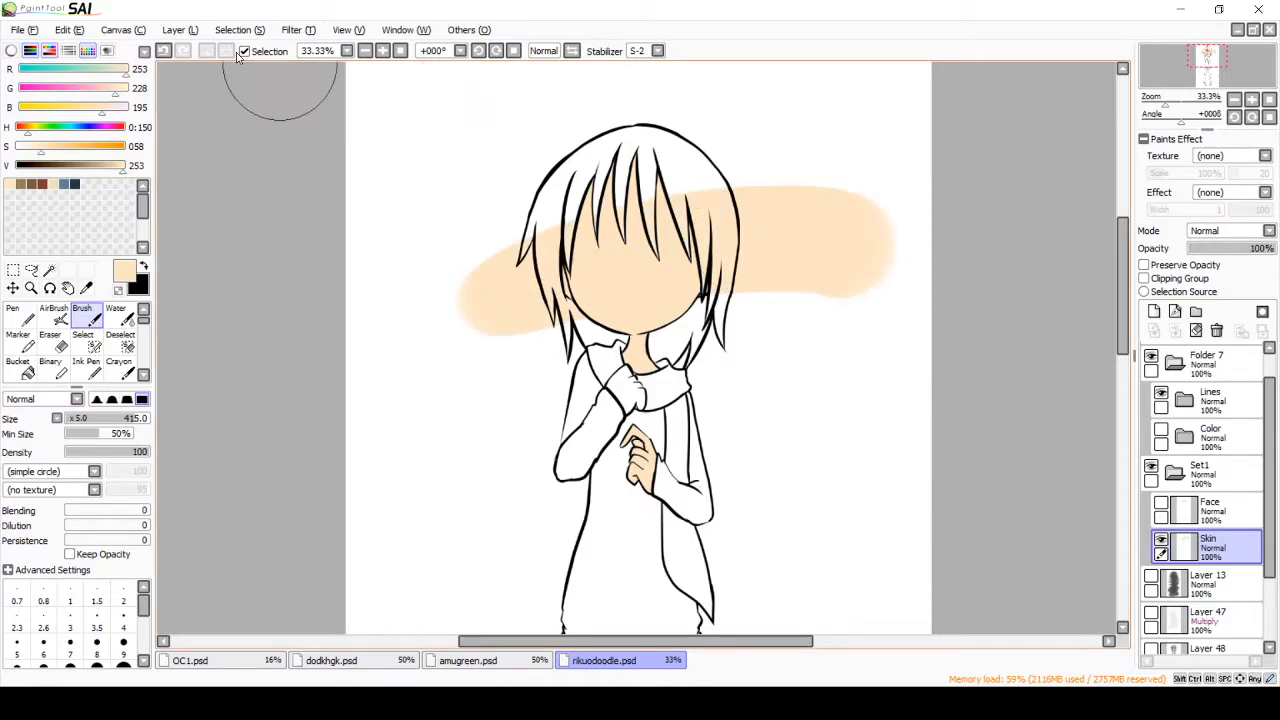
{"action": "key", "text": "ctrl+z"}
{"action": "key", "text": "ctrl+z"}
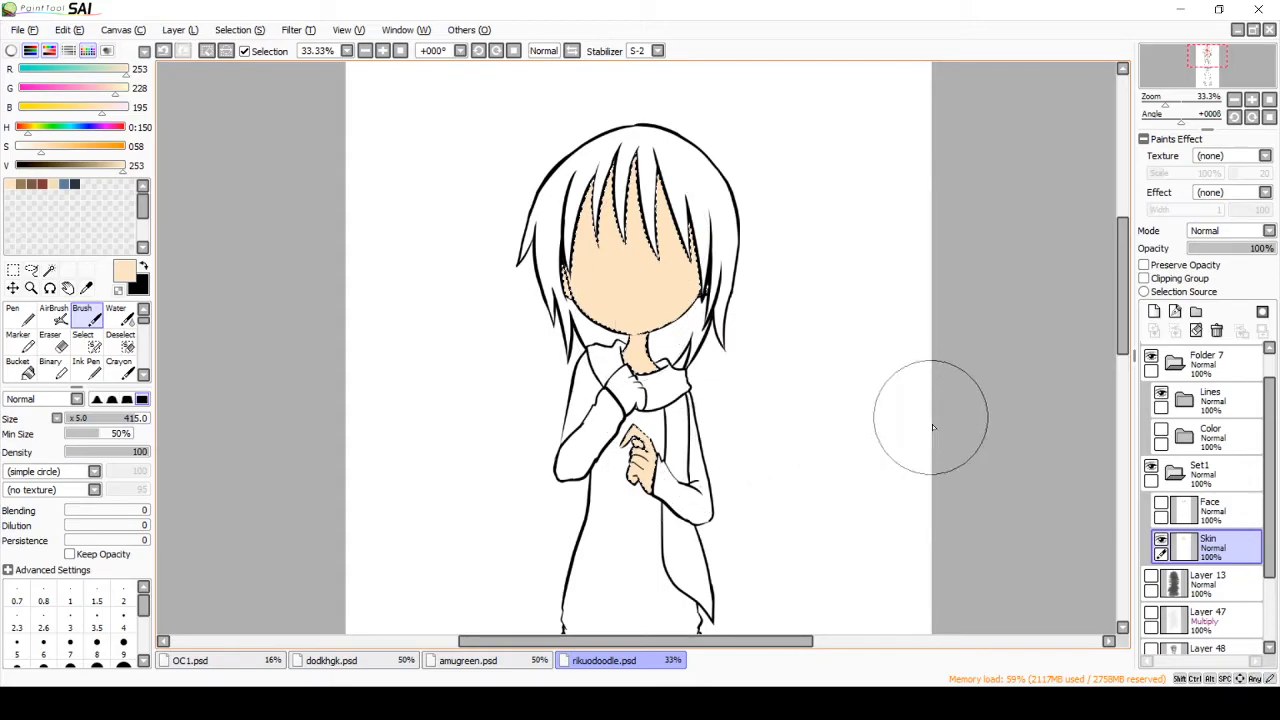
Step: Try a dark red Brush stroke (RGB 132, 59, 57) across the selected face and undo it
{"action": "left_click", "coordinate": [42, 184]}
{"action": "left_click_drag", "start_coordinate": [612, 280], "coordinate": [754, 294]}
{"action": "key", "text": "ctrl+z"}
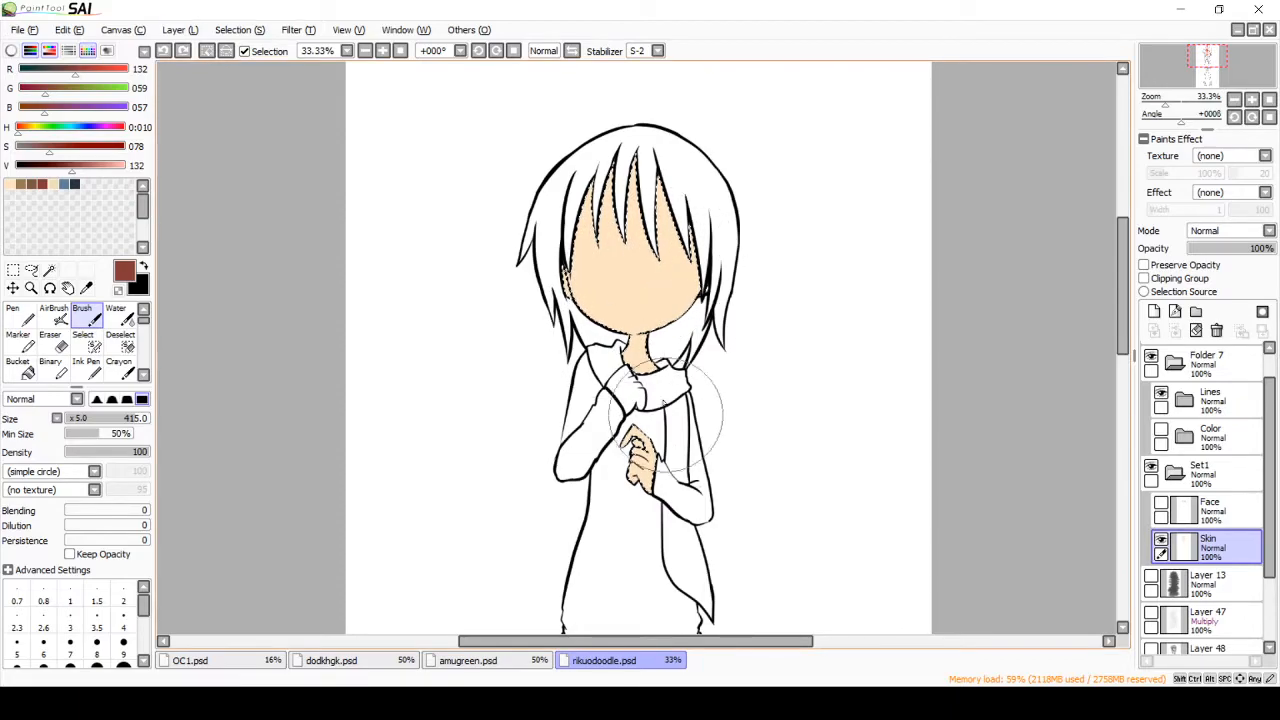
Step: Clear the selection and fill in the raised hand at the scarf with the Pen in the light peach skin color
{"action": "left_click", "coordinate": [220, 30]}
{"action": "left_click", "coordinate": [251, 62]}
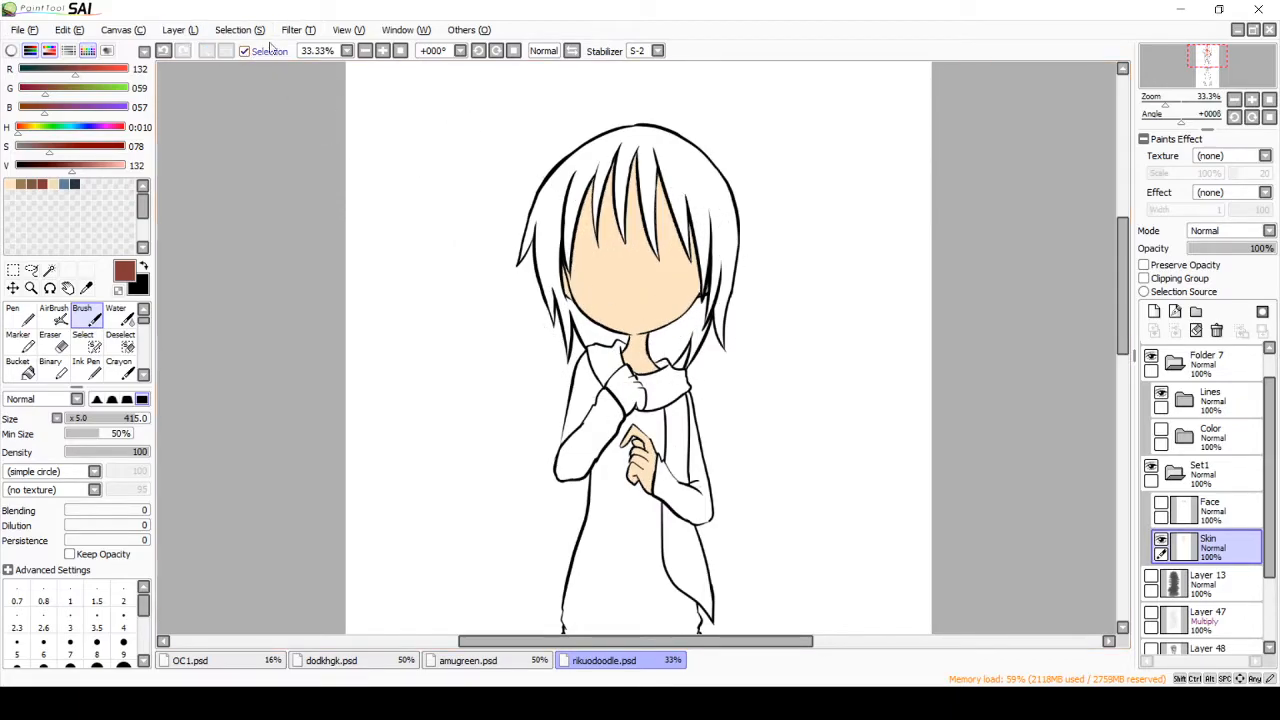
{"action": "double_click", "coordinate": [382, 52]}
{"action": "left_click", "coordinate": [11, 185]}
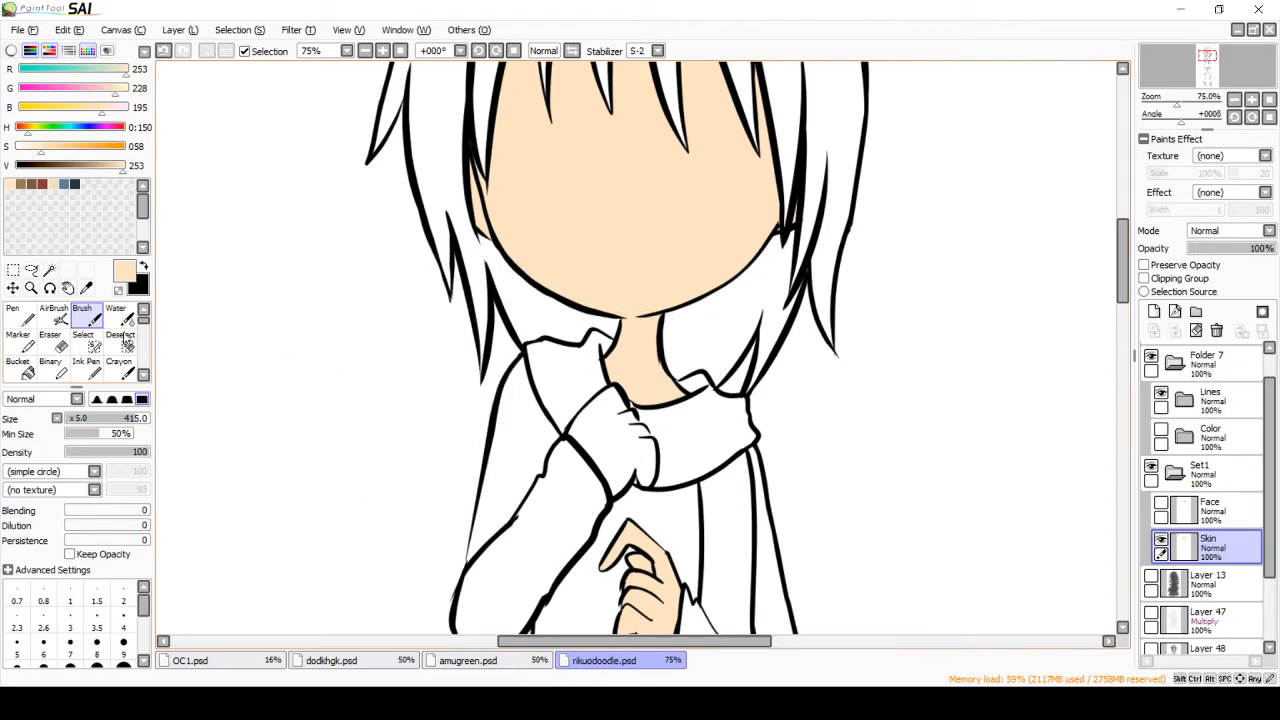
{"action": "left_click", "coordinate": [20, 315]}
{"action": "mouse_move", "coordinate": [642, 446]}
{"action": "left_mouse_down"}
{"action": "mouse_move", "coordinate": [609, 396]}
{"action": "mouse_move", "coordinate": [576, 434]}
{"action": "mouse_move", "coordinate": [596, 457]}
{"action": "mouse_move", "coordinate": [607, 422]}
{"action": "mouse_move", "coordinate": [646, 476]}
{"action": "mouse_move", "coordinate": [616, 487]}
{"action": "left_mouse_up"}
{"action": "left_click_drag", "start_coordinate": [629, 473], "coordinate": [629, 472]}
{"action": "left_click_drag", "start_coordinate": [1123, 292], "coordinate": [1124, 260]}
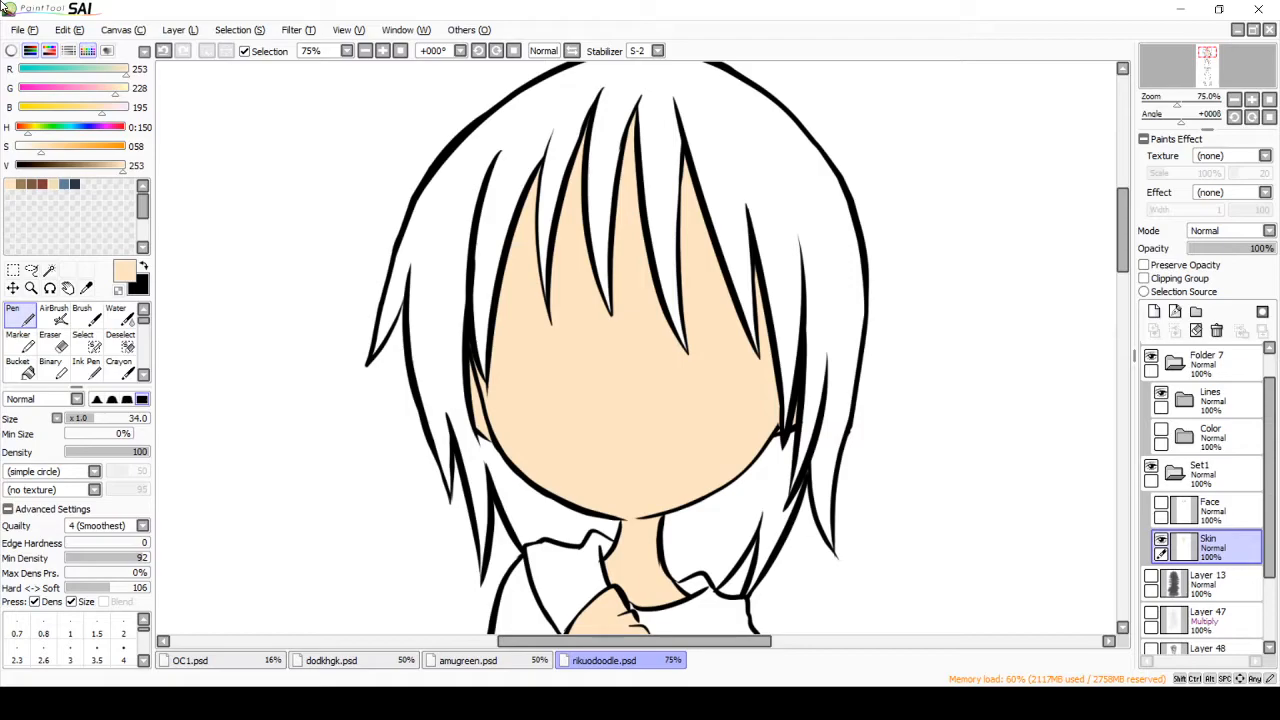
Step: Create a new layer above the Face layer and name it Hair
{"action": "left_click", "coordinate": [1178, 513]}
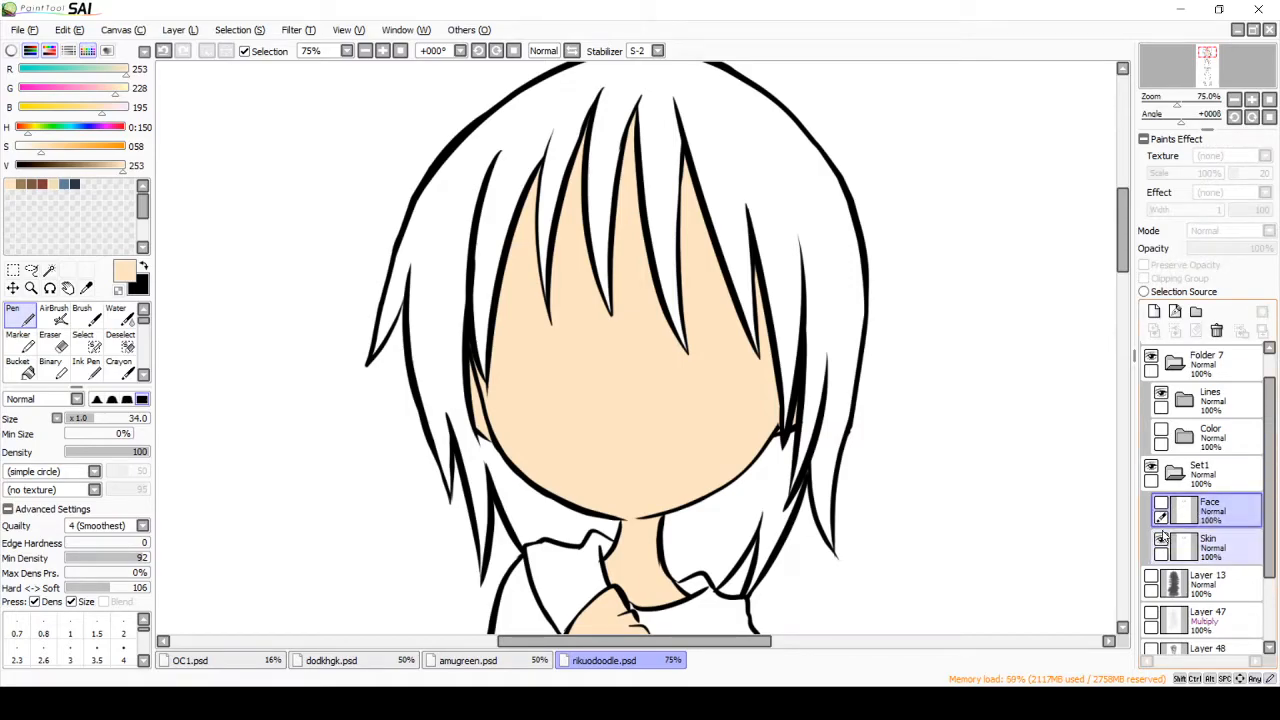
{"action": "left_click", "coordinate": [1154, 311]}
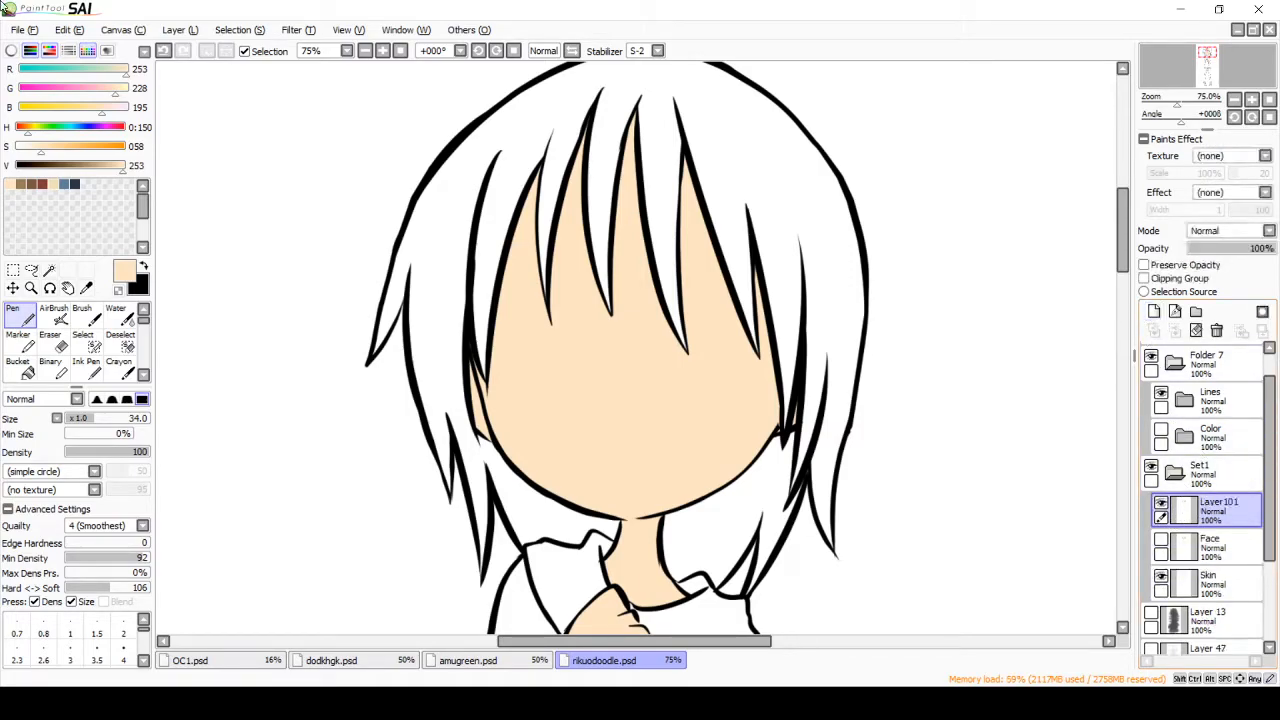
{"action": "double_click", "coordinate": [1208, 514]}
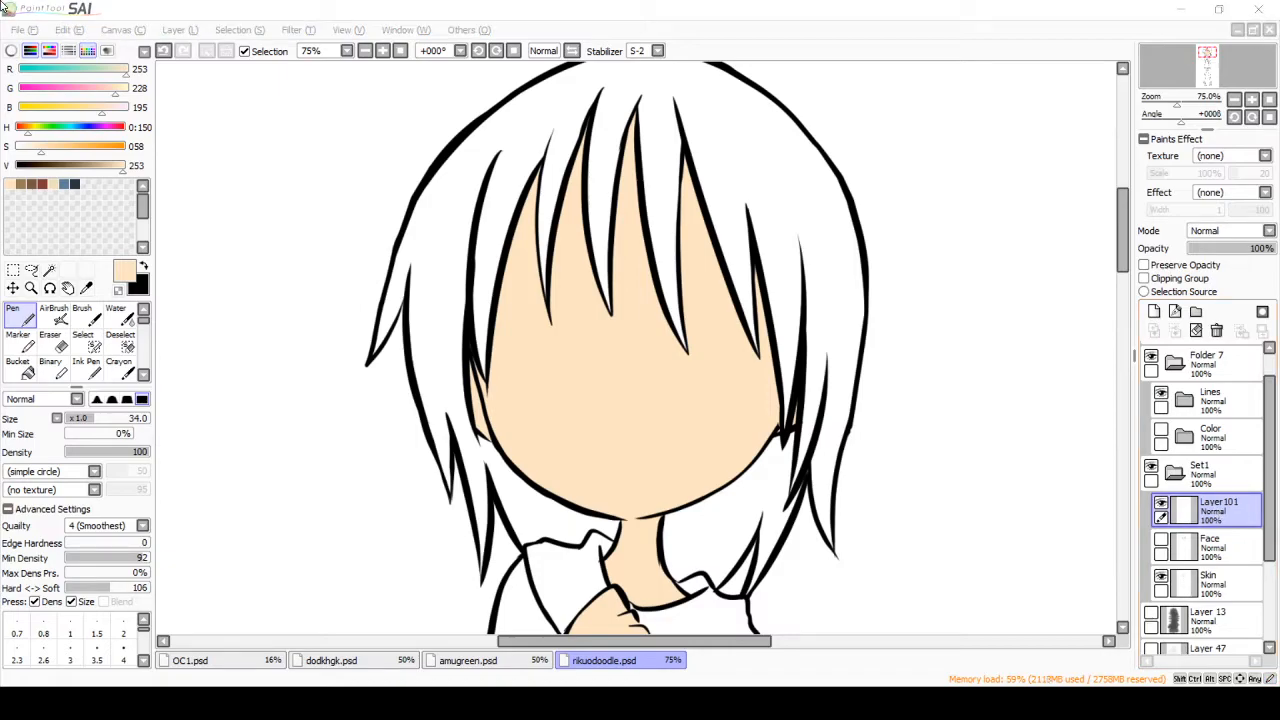
{"action": "key", "text": "Return"}
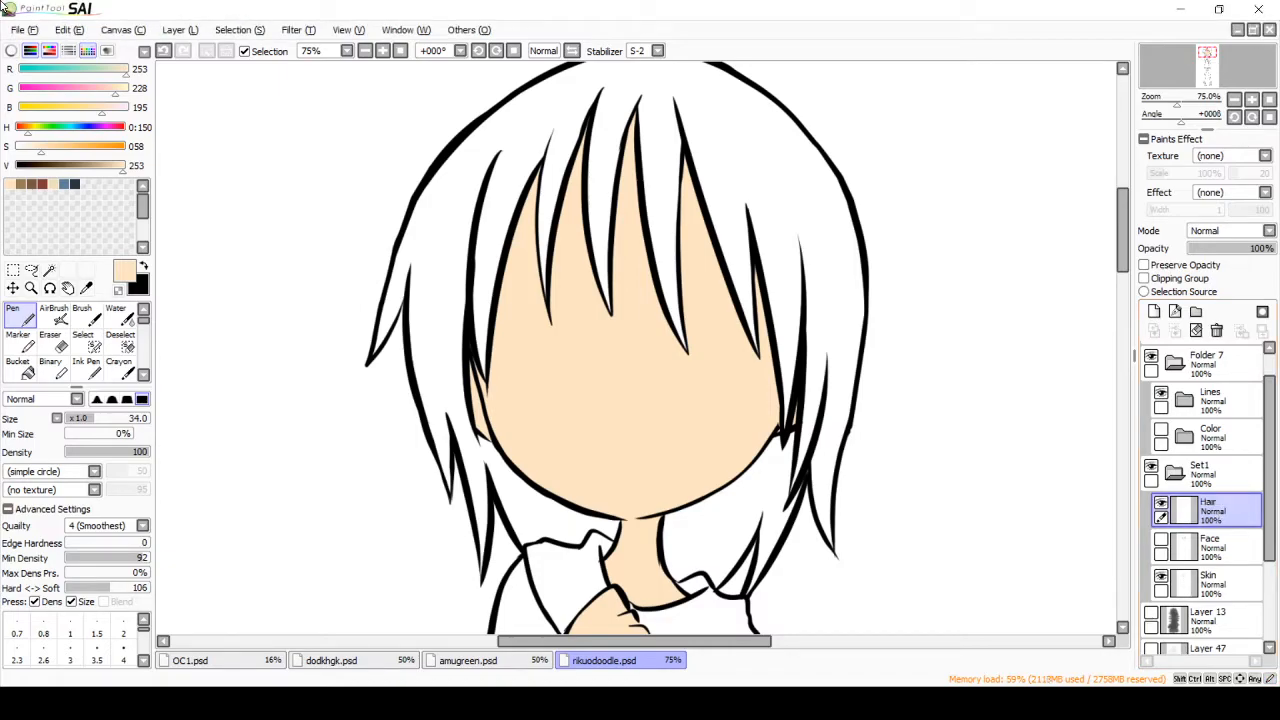
Step: Show the Face layer over the skin and make the Hair layer active again
{"action": "left_click", "coordinate": [1161, 541]}
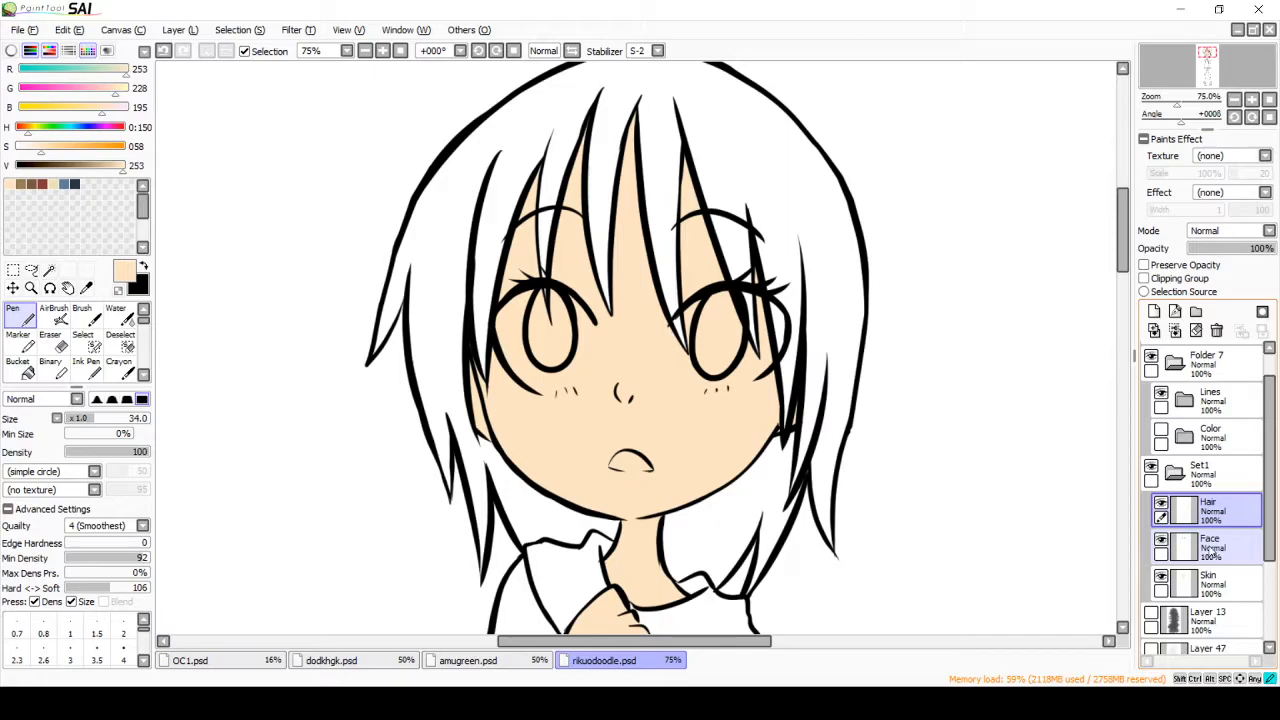
{"action": "left_click", "coordinate": [1212, 545]}
{"action": "left_click", "coordinate": [1161, 544]}
{"action": "left_click", "coordinate": [1162, 543]}
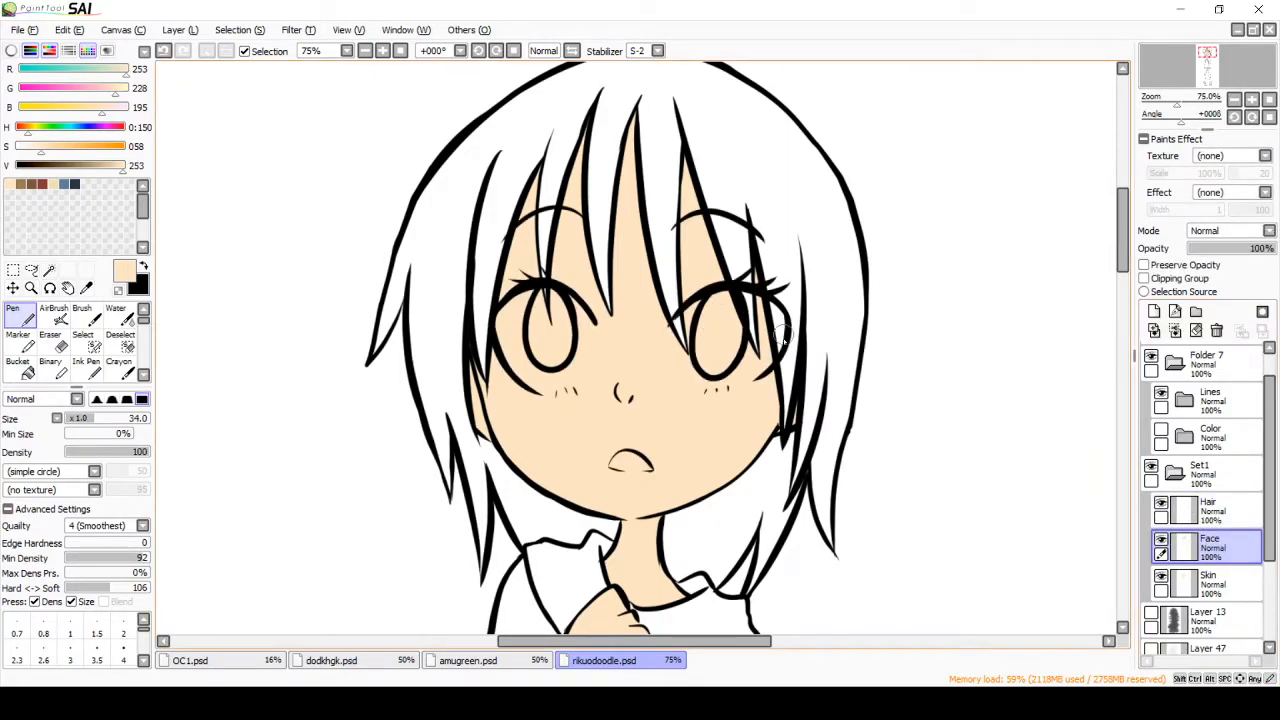
{"action": "left_click", "coordinate": [1212, 510]}
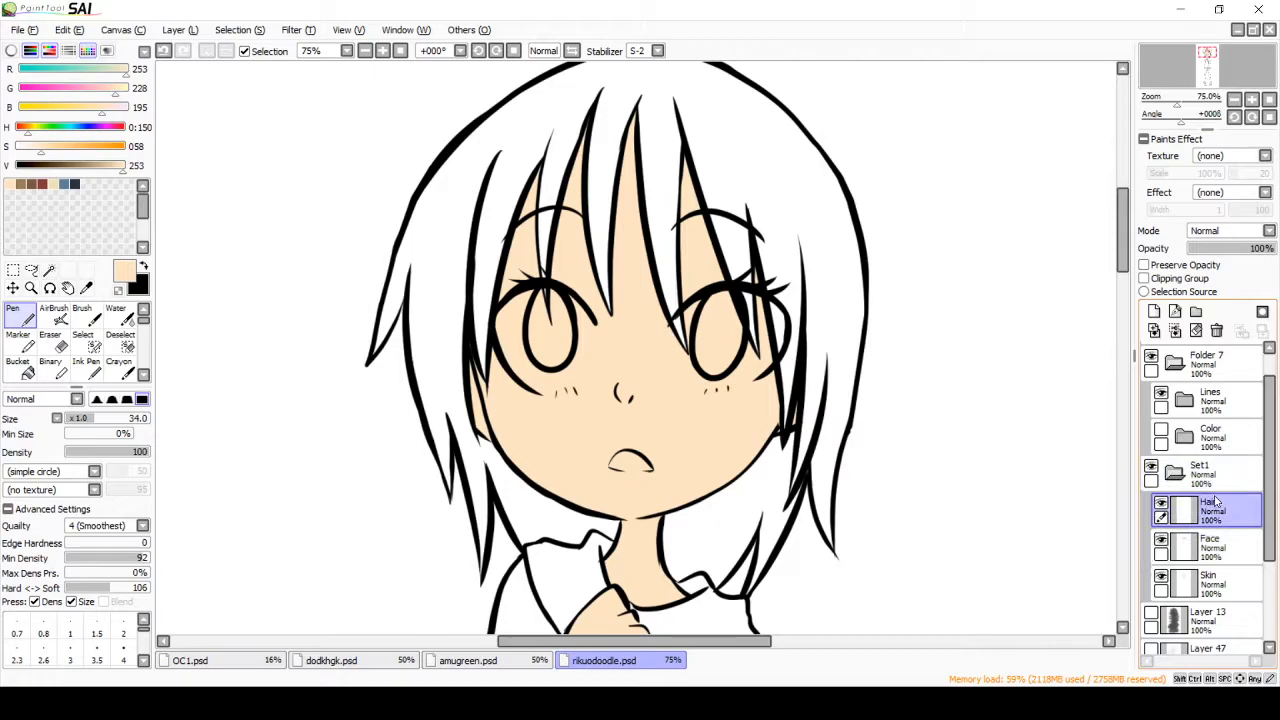
Step: Select the hair with the Magic Wand while the face is visible and try painting it brown (RGB 122, 88, 67) with the Brush
{"action": "left_click", "coordinate": [49, 270]}
{"action": "left_click", "coordinate": [775, 190]}
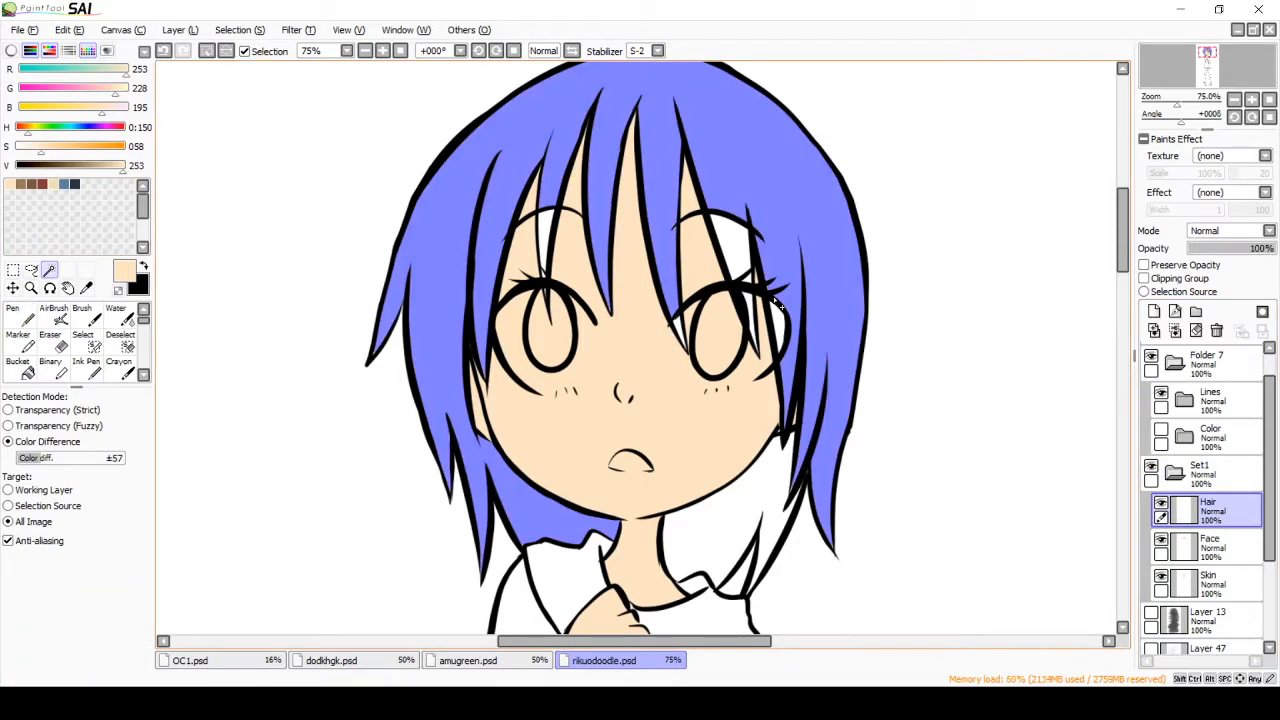
{"action": "left_click", "coordinate": [36, 183]}
{"action": "left_click", "coordinate": [82, 315]}
{"action": "mouse_move", "coordinate": [770, 190]}
{"action": "left_mouse_down"}
{"action": "mouse_move", "coordinate": [716, 300]}
{"action": "mouse_move", "coordinate": [871, 423]}
{"action": "mouse_move", "coordinate": [575, 270]}
{"action": "left_mouse_up"}
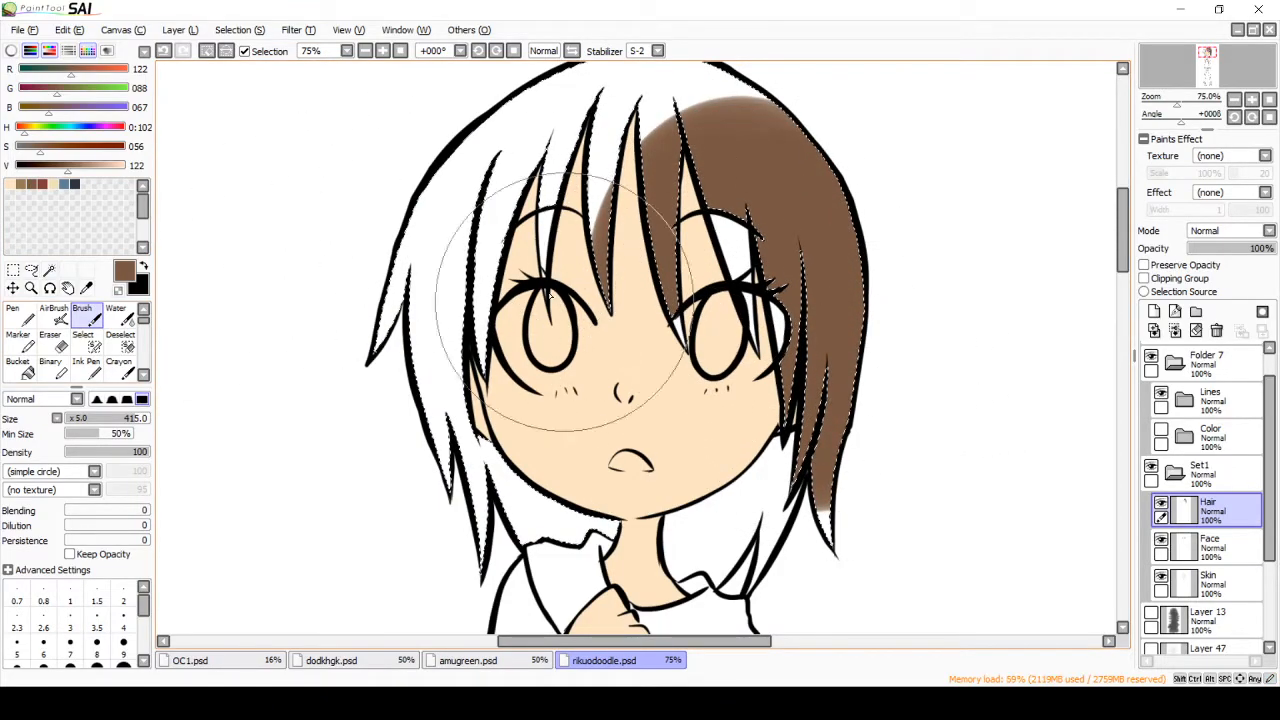
Step: Undo the brown hair stroke, hide the Face layer and clear the selection
{"action": "key", "text": "ctrl+d"}
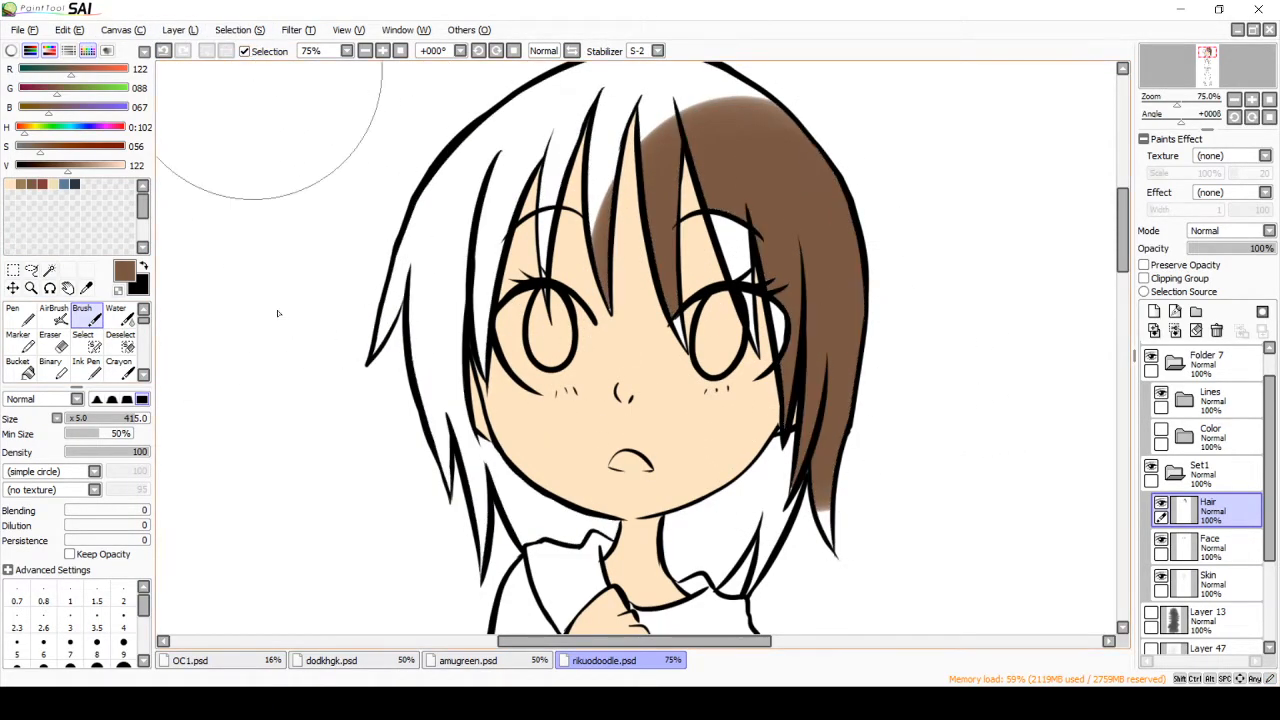
{"action": "key", "text": "ctrl+z"}
{"action": "key", "text": "ctrl+z"}
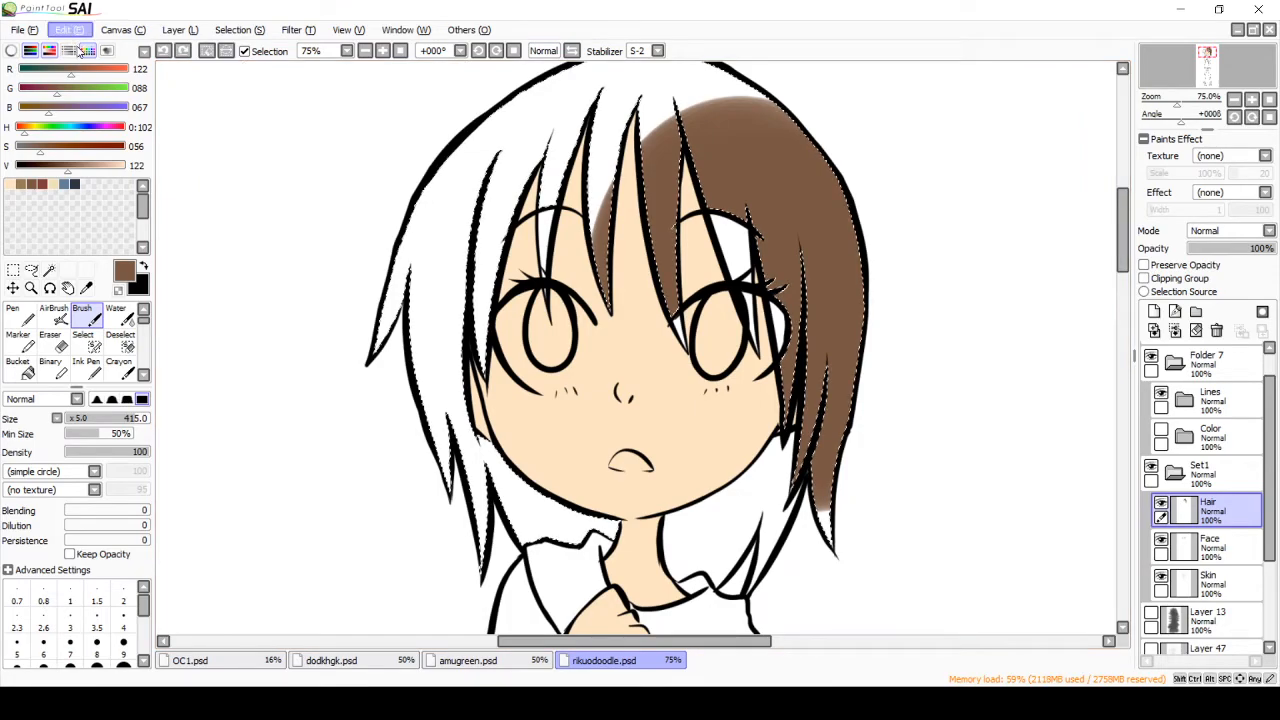
{"action": "left_click", "coordinate": [1161, 540]}
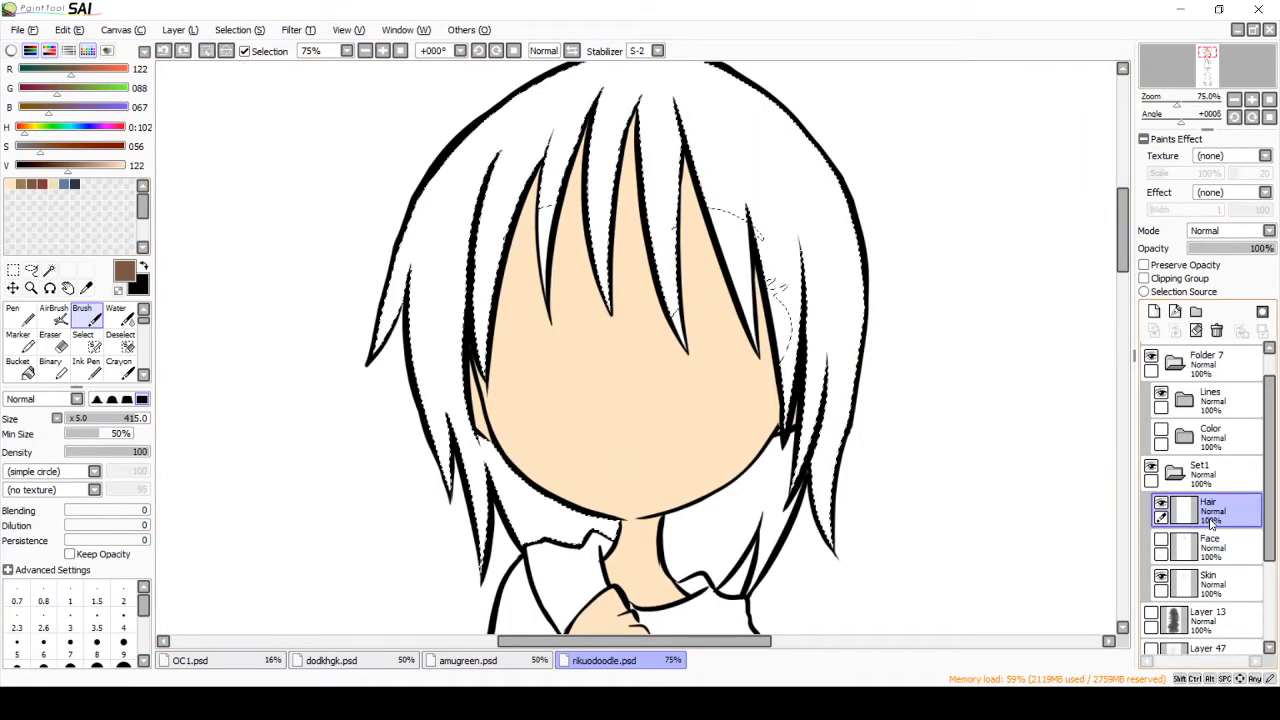
{"action": "left_click", "coordinate": [207, 51]}
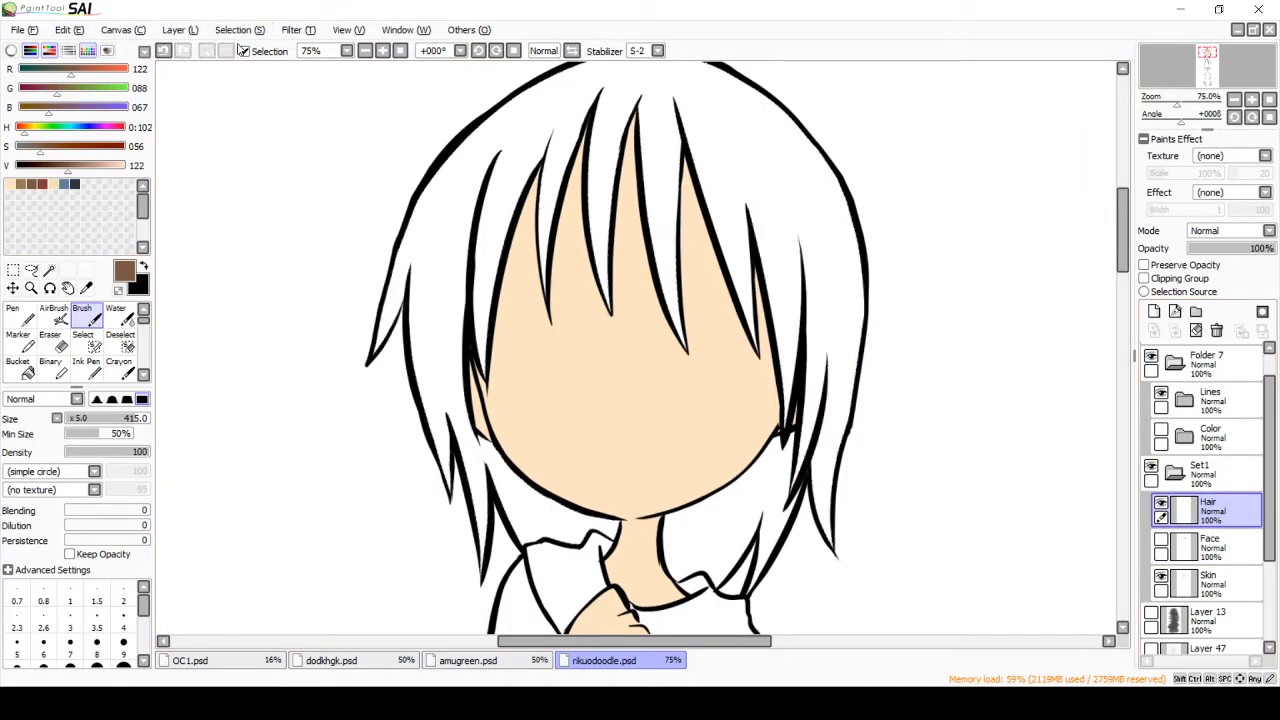
{"action": "left_click", "coordinate": [244, 51]}
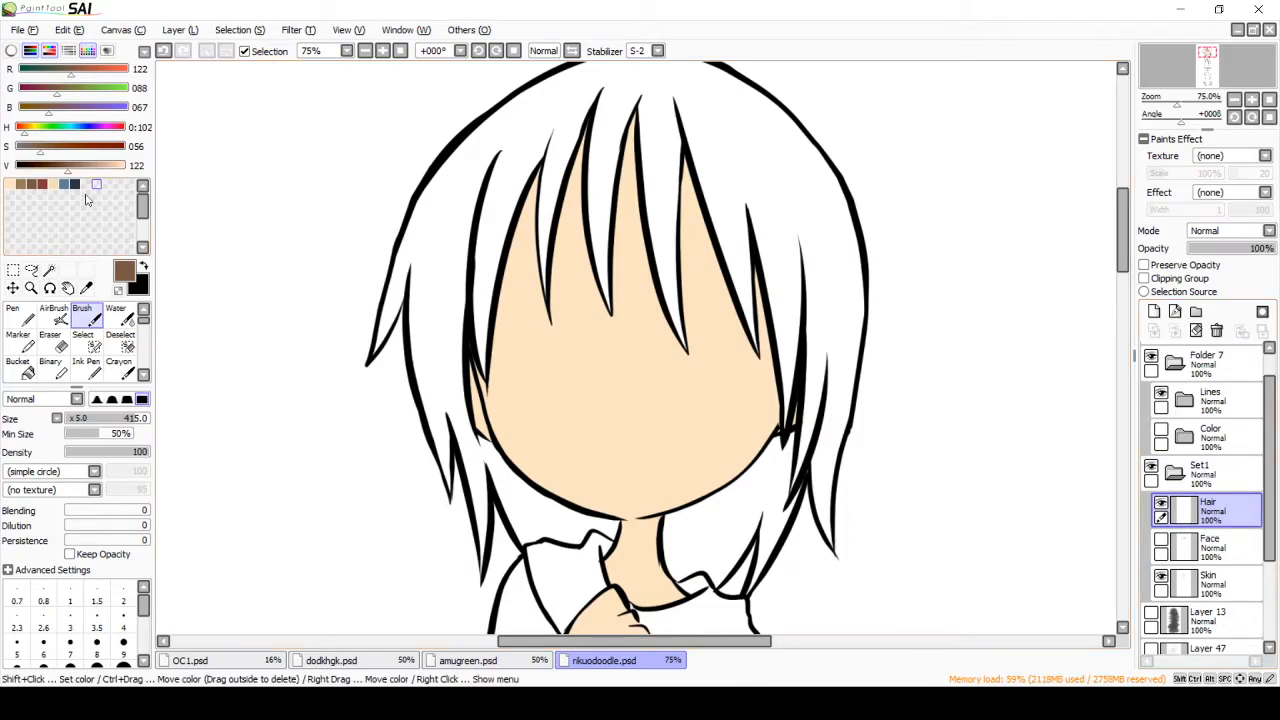
Step: On the Hair layer, select all the hair with the Magic Wand, including the section beside the neck
{"action": "left_click", "coordinate": [49, 270]}
{"action": "left_click", "coordinate": [454, 207]}
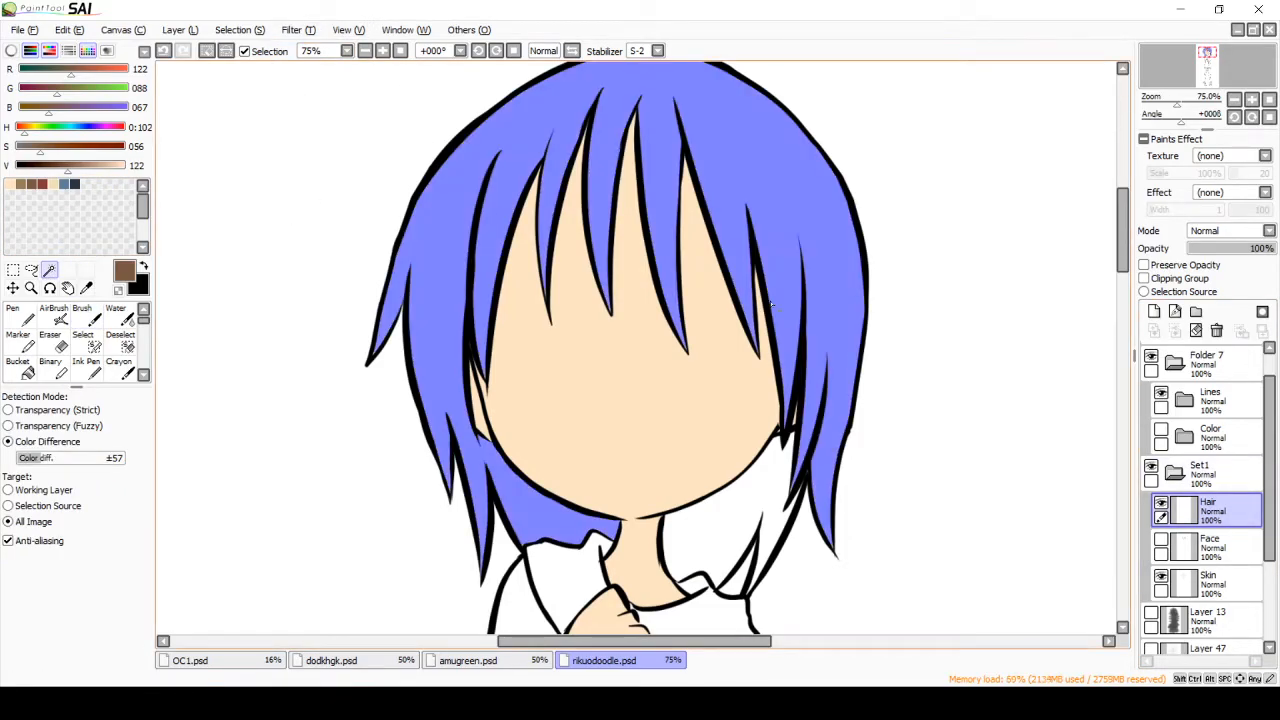
{"action": "left_click", "coordinate": [805, 450]}
Step: Paint the selected hair brown (RGB 122, 88, 67) with the Brush and clear the selection
{"action": "left_click", "coordinate": [87, 316]}
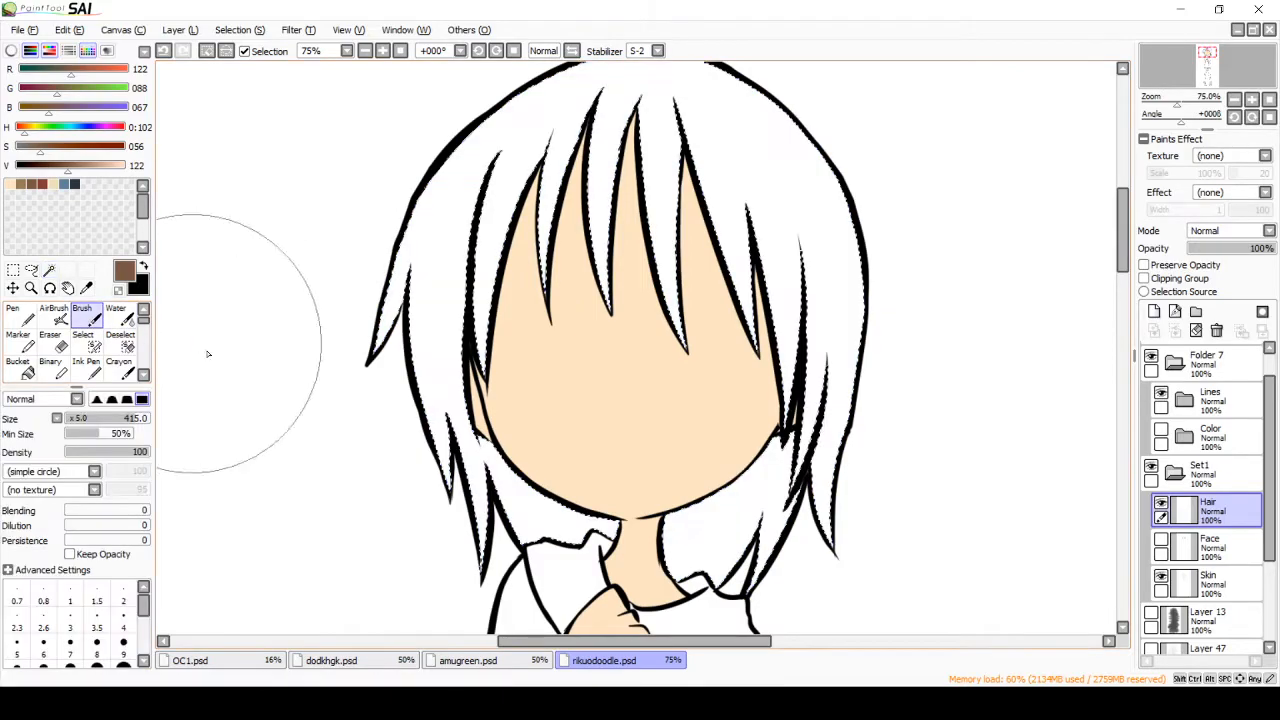
{"action": "mouse_move", "coordinate": [660, 116]}
{"action": "left_mouse_down"}
{"action": "mouse_move", "coordinate": [622, 110]}
{"action": "mouse_move", "coordinate": [409, 394]}
{"action": "mouse_move", "coordinate": [800, 475]}
{"action": "left_mouse_up"}
{"action": "left_click_drag", "start_coordinate": [1121, 238], "coordinate": [1121, 226]}
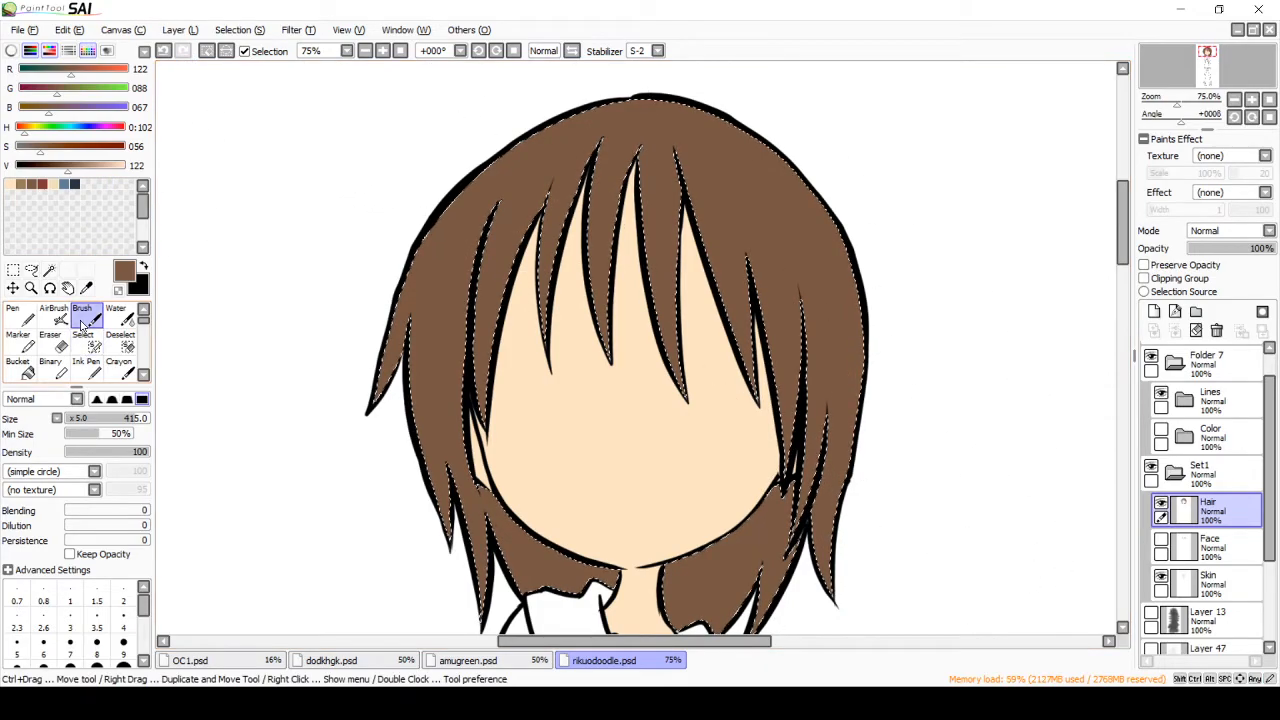
{"action": "key", "text": "ctrl+d"}
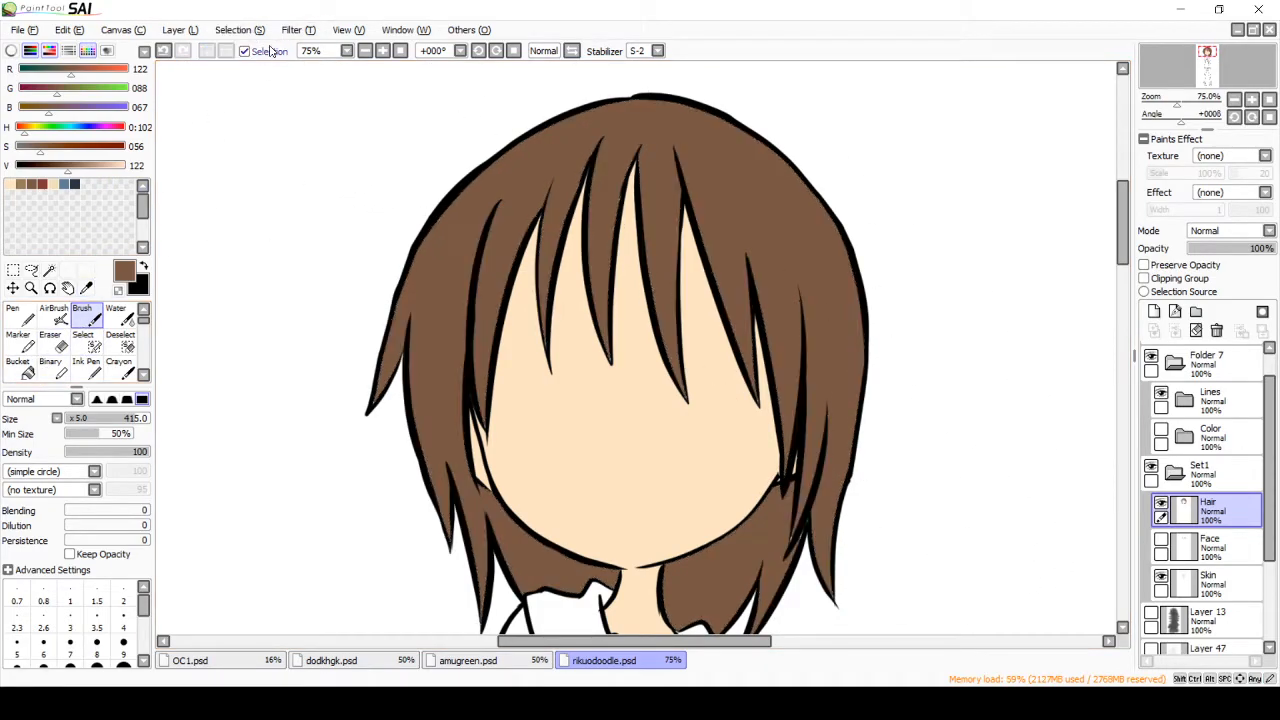
Step: Set the Pen size to 14 and fill the remaining gap at a bang's tip with brown
{"action": "left_click", "coordinate": [20, 315]}
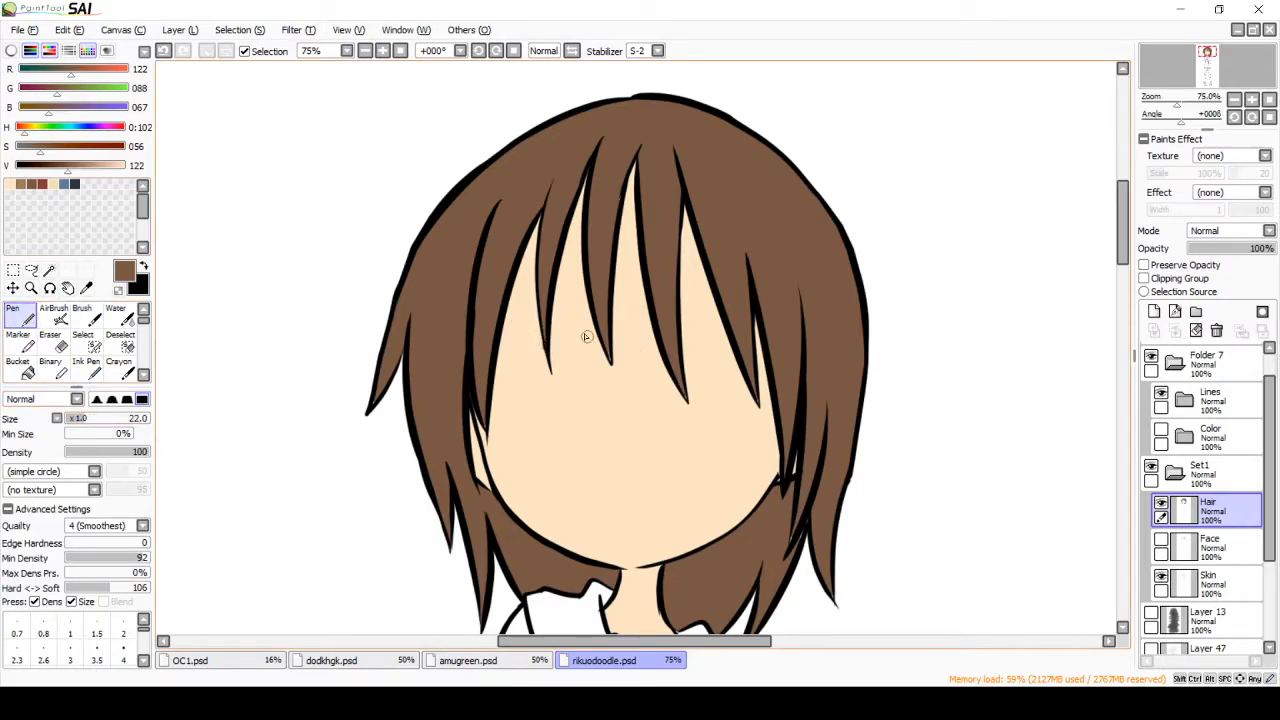
{"action": "left_click_drag", "start_coordinate": [80, 419], "coordinate": [77, 419]}
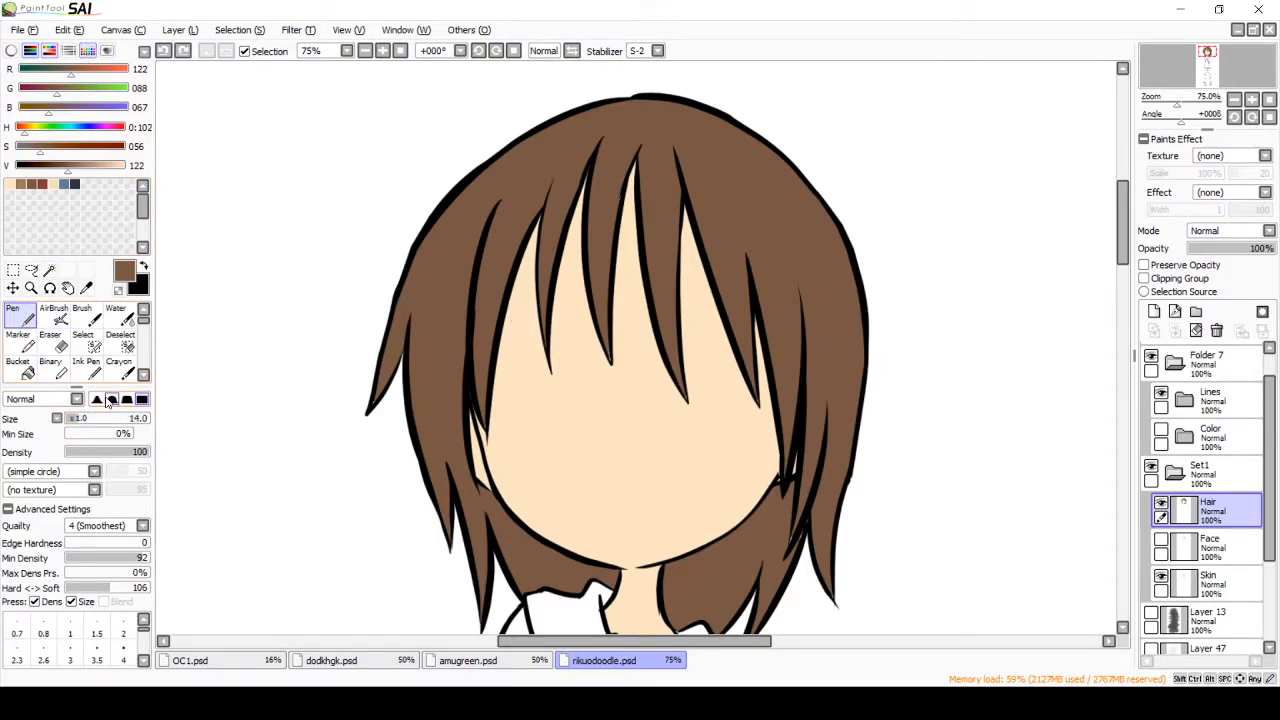
{"action": "left_click_drag", "start_coordinate": [545, 341], "coordinate": [547, 352]}
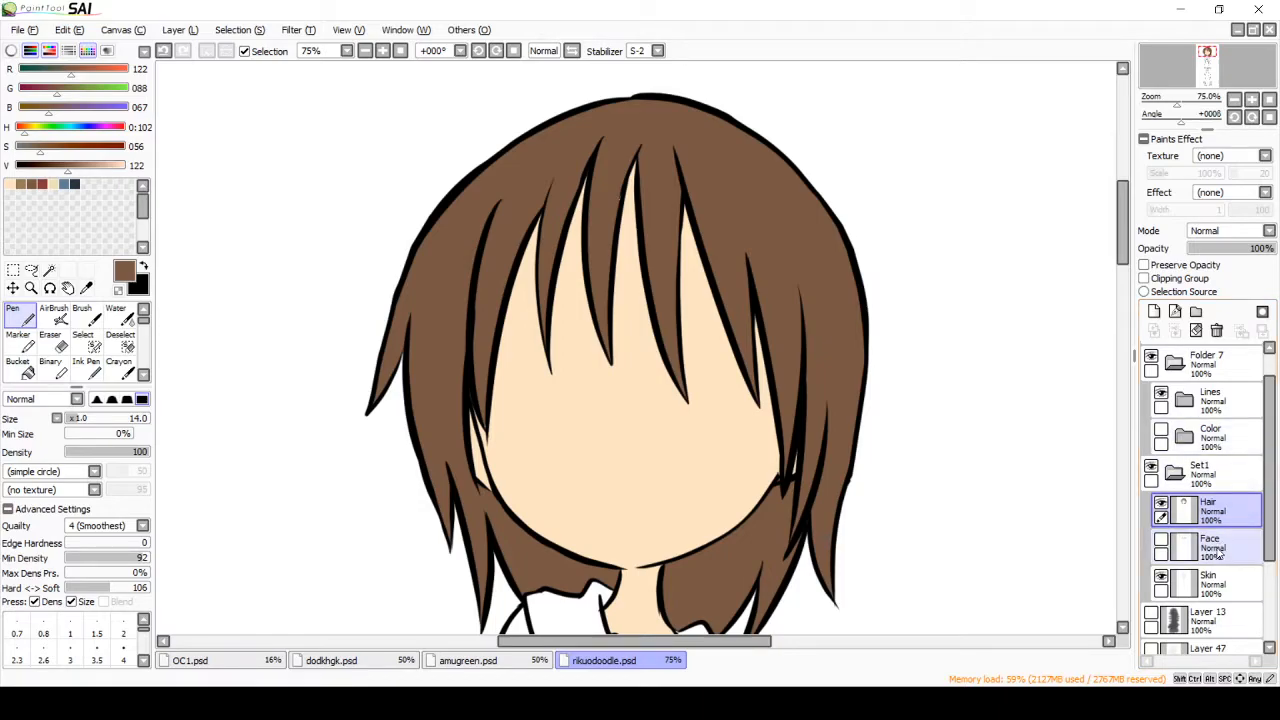
Step: Show the Face layer and make it the active layer
{"action": "left_click", "coordinate": [1161, 541]}
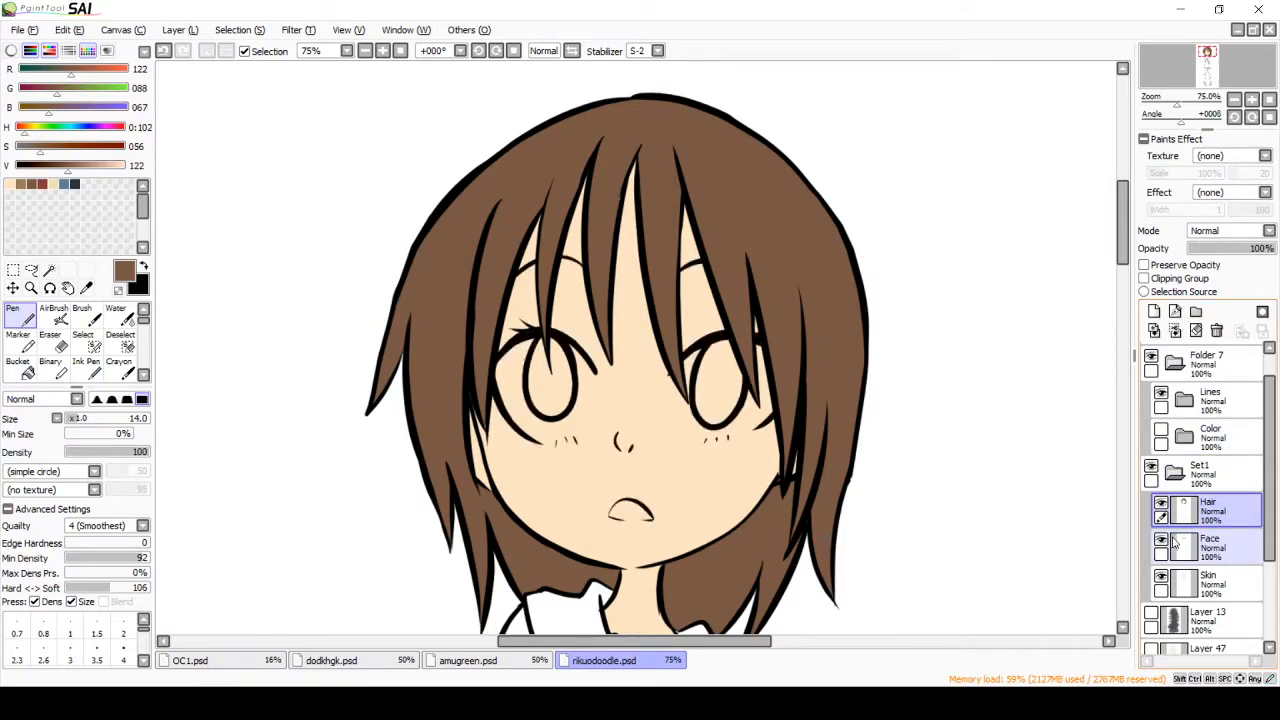
{"action": "left_click", "coordinate": [1224, 545]}
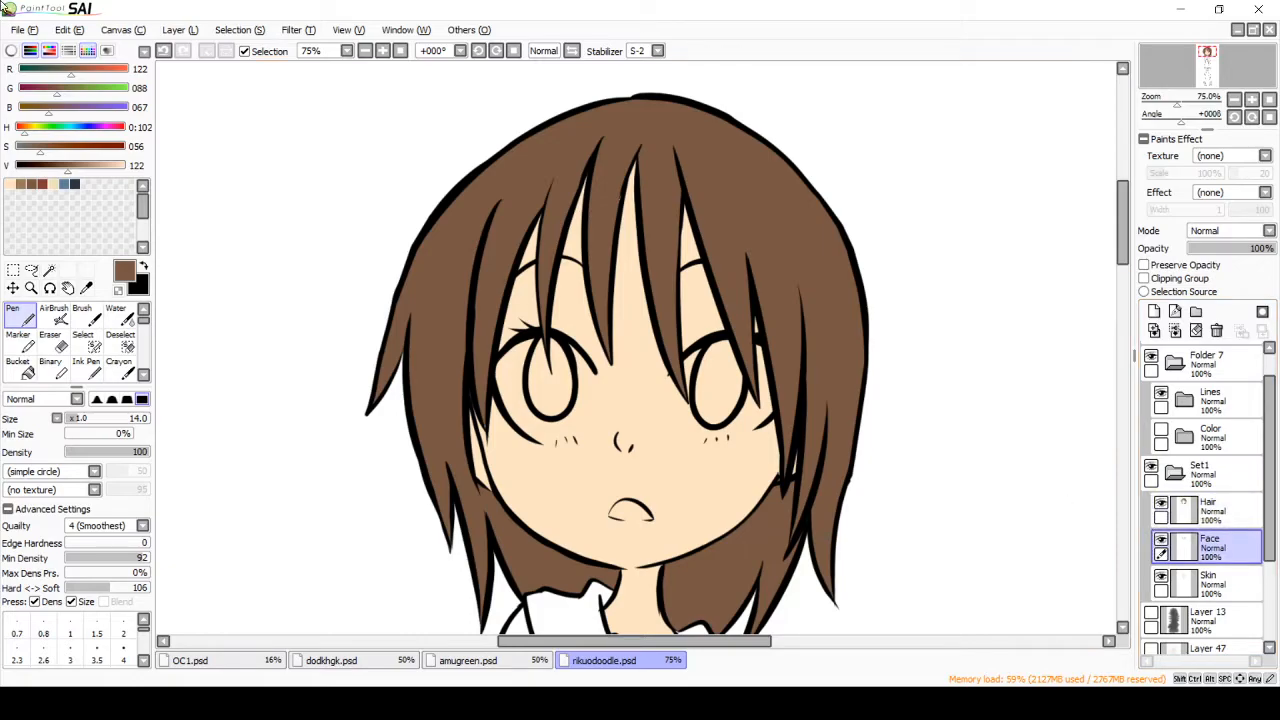
Step: Add a new layer directly above the Skin layer
{"action": "left_click", "coordinate": [1200, 585]}
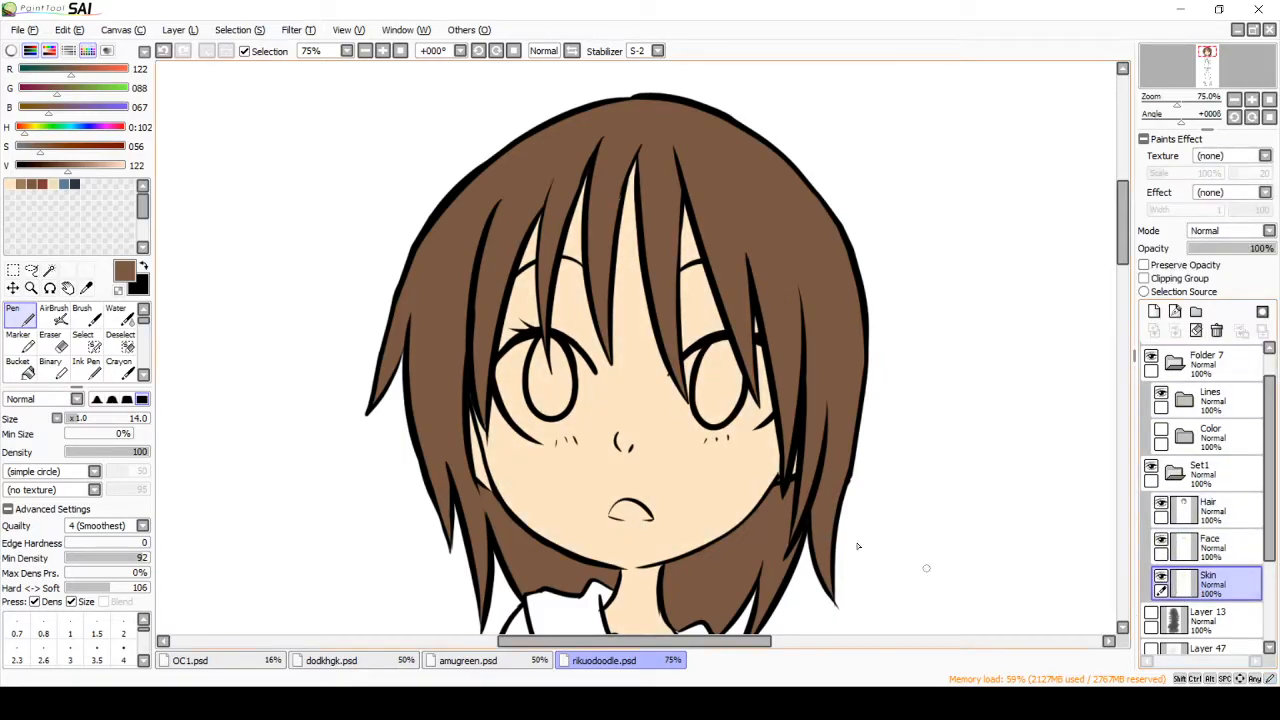
{"action": "left_click", "coordinate": [1154, 311]}
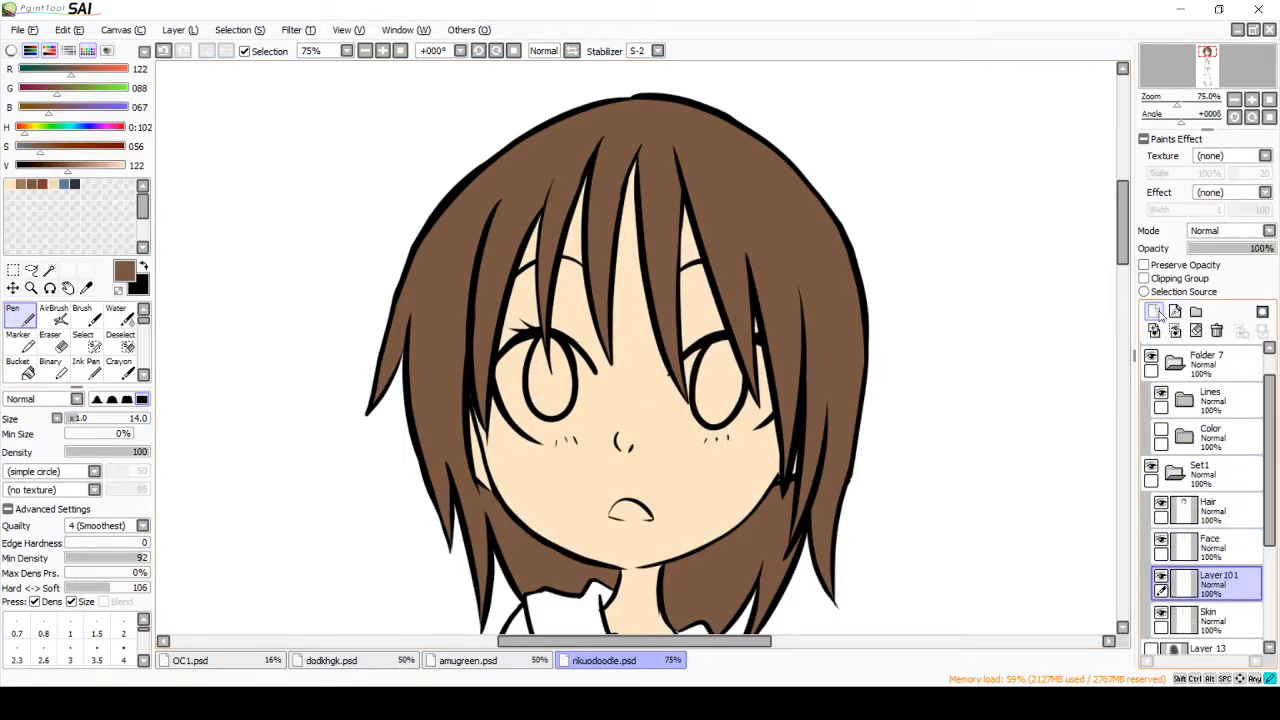
{"action": "left_click", "coordinate": [1211, 622]}
{"action": "left_click", "coordinate": [1212, 548]}
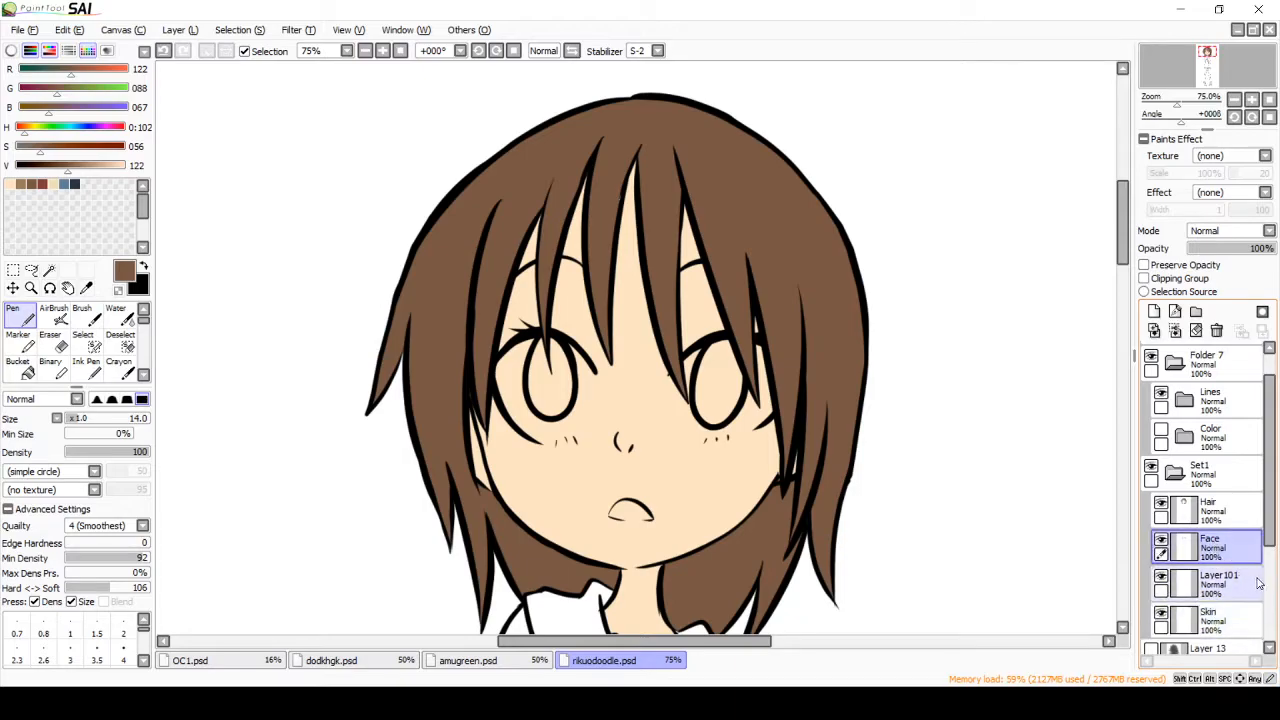
{"action": "left_click", "coordinate": [1232, 622]}
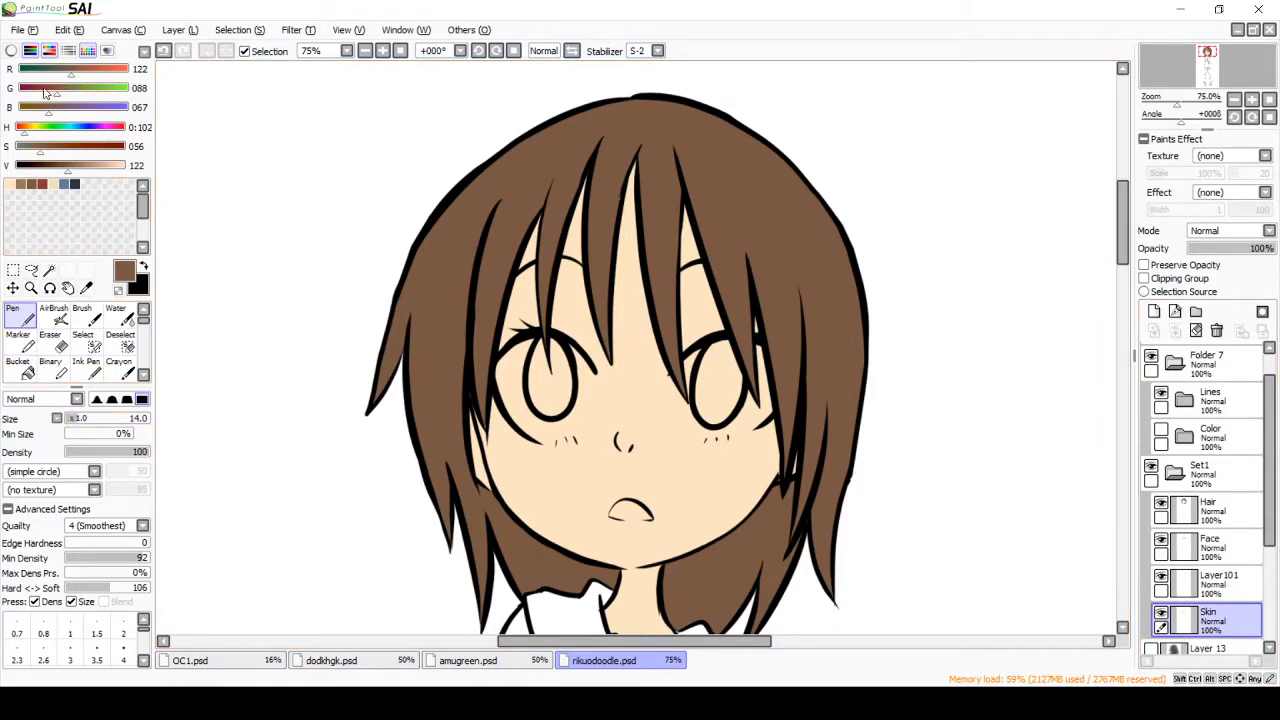
Step: On the new layer above Skin, paint the whites of both eyes pure white (RGB 255, 255, 255) with the Pen at size 32
{"action": "left_click_drag", "start_coordinate": [33, 147], "coordinate": [15, 147]}
{"action": "left_click_drag", "start_coordinate": [115, 165], "coordinate": [128, 165]}
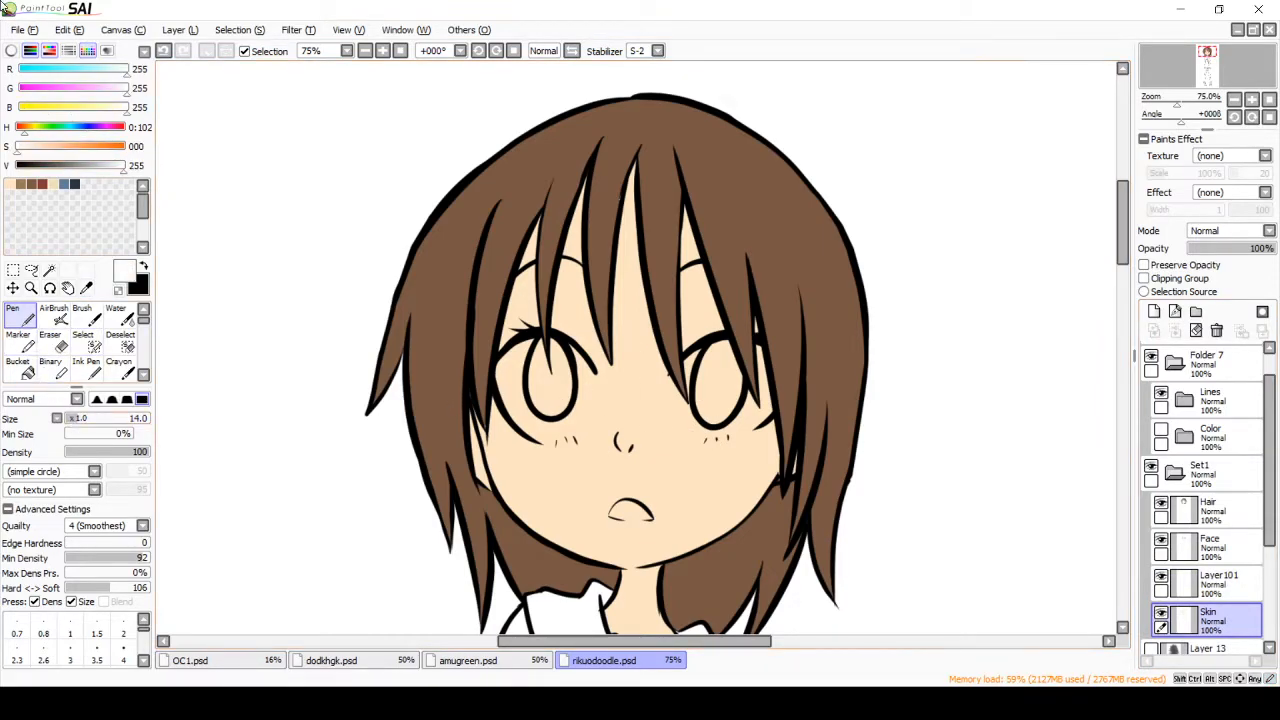
{"action": "left_click_drag", "start_coordinate": [82, 418], "coordinate": [87, 418]}
{"action": "left_click", "coordinate": [1236, 584]}
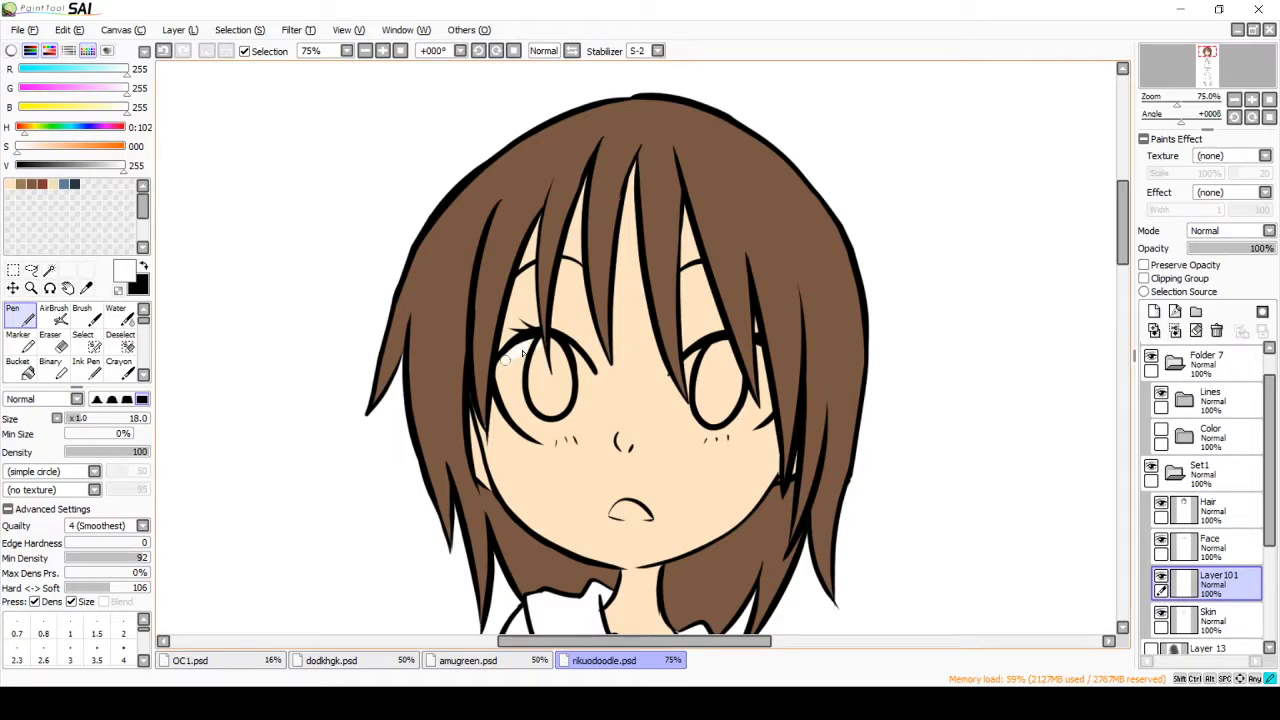
{"action": "mouse_move", "coordinate": [506, 377]}
{"action": "left_mouse_down"}
{"action": "mouse_move", "coordinate": [512, 410]}
{"action": "mouse_move", "coordinate": [530, 362]}
{"action": "mouse_move", "coordinate": [524, 394]}
{"action": "mouse_move", "coordinate": [566, 355]}
{"action": "left_mouse_up"}
{"action": "left_click", "coordinate": [91, 417]}
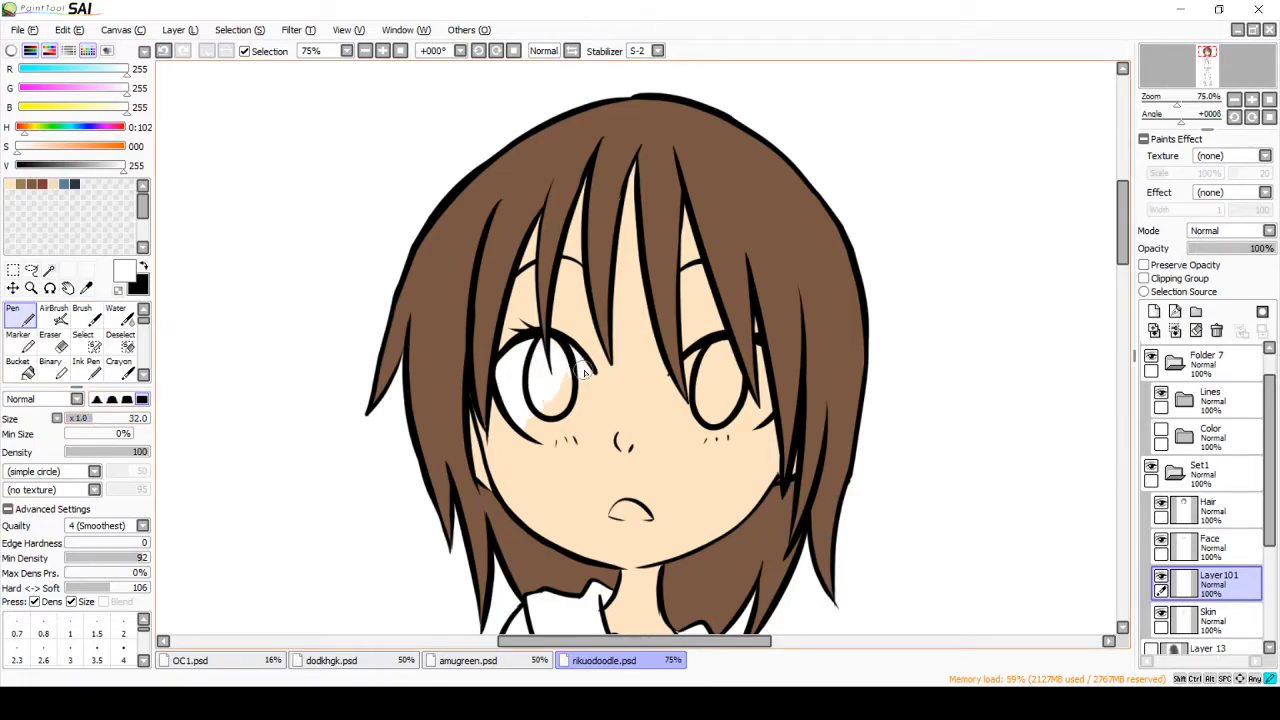
{"action": "mouse_move", "coordinate": [584, 397]}
{"action": "left_mouse_down"}
{"action": "mouse_move", "coordinate": [567, 433]}
{"action": "mouse_move", "coordinate": [541, 433]}
{"action": "mouse_move", "coordinate": [519, 419]}
{"action": "mouse_move", "coordinate": [540, 422]}
{"action": "mouse_move", "coordinate": [577, 384]}
{"action": "left_mouse_up"}
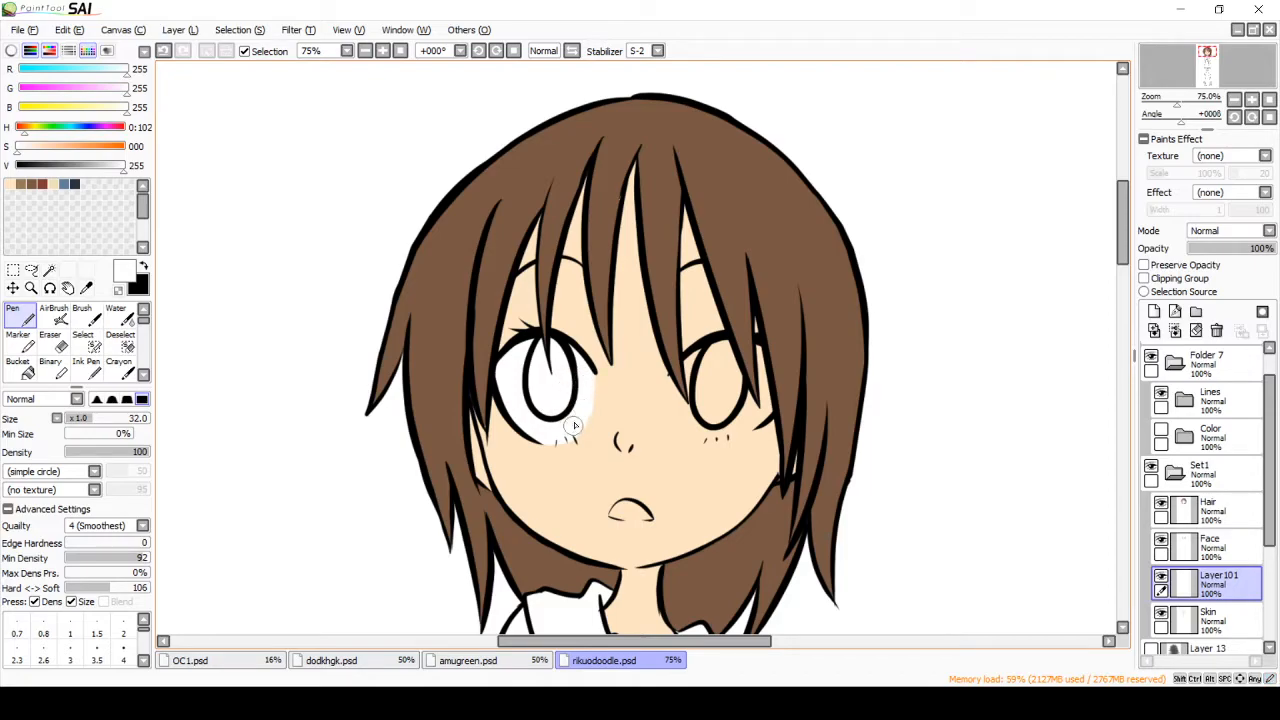
{"action": "mouse_move", "coordinate": [703, 355]}
{"action": "left_mouse_down"}
{"action": "mouse_move", "coordinate": [678, 405]}
{"action": "mouse_move", "coordinate": [684, 428]}
{"action": "mouse_move", "coordinate": [762, 402]}
{"action": "mouse_move", "coordinate": [758, 418]}
{"action": "mouse_move", "coordinate": [757, 361]}
{"action": "mouse_move", "coordinate": [722, 350]}
{"action": "mouse_move", "coordinate": [705, 366]}
{"action": "mouse_move", "coordinate": [702, 415]}
{"action": "mouse_move", "coordinate": [734, 370]}
{"action": "left_mouse_up"}
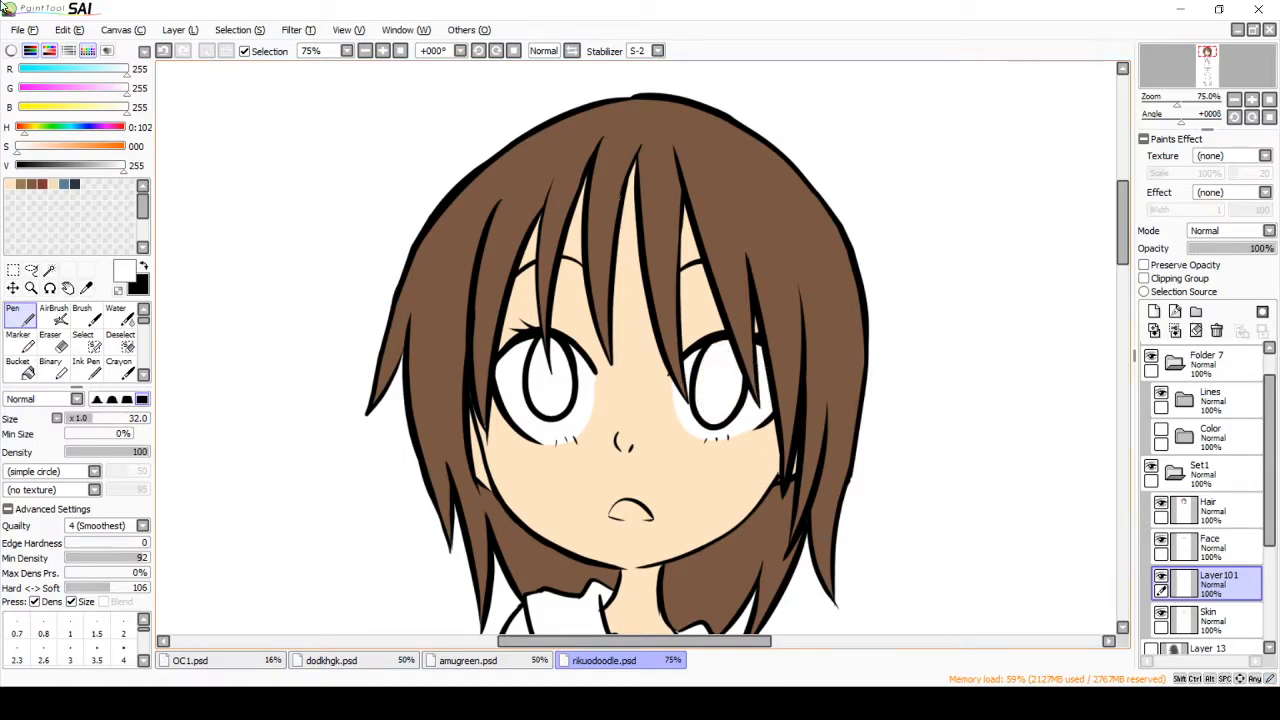
{"action": "left_click", "coordinate": [1161, 578]}
{"action": "left_click", "coordinate": [1161, 578]}
Step: Add a layer above the eye whites, pick light brown (RGB 151, 124, 85) and select both irises with the Magic Wand
{"action": "left_click", "coordinate": [1154, 311]}
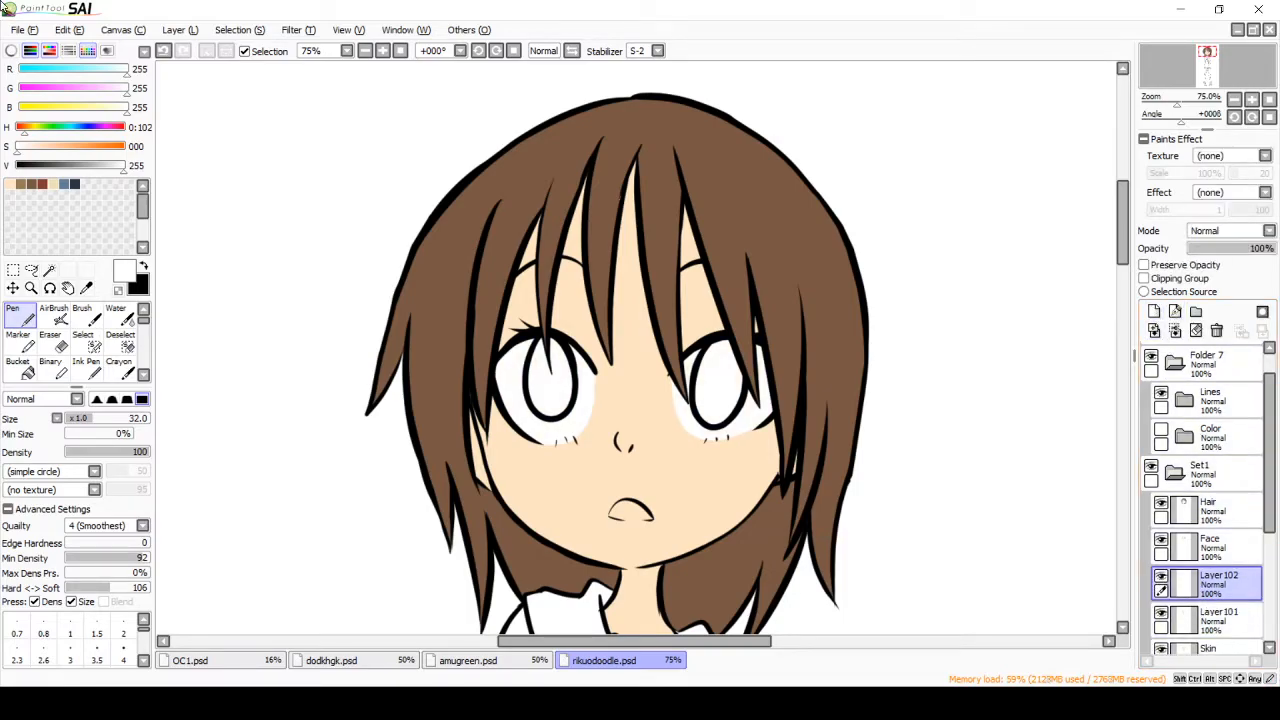
{"action": "left_click", "coordinate": [31, 184]}
{"action": "left_click", "coordinate": [21, 184]}
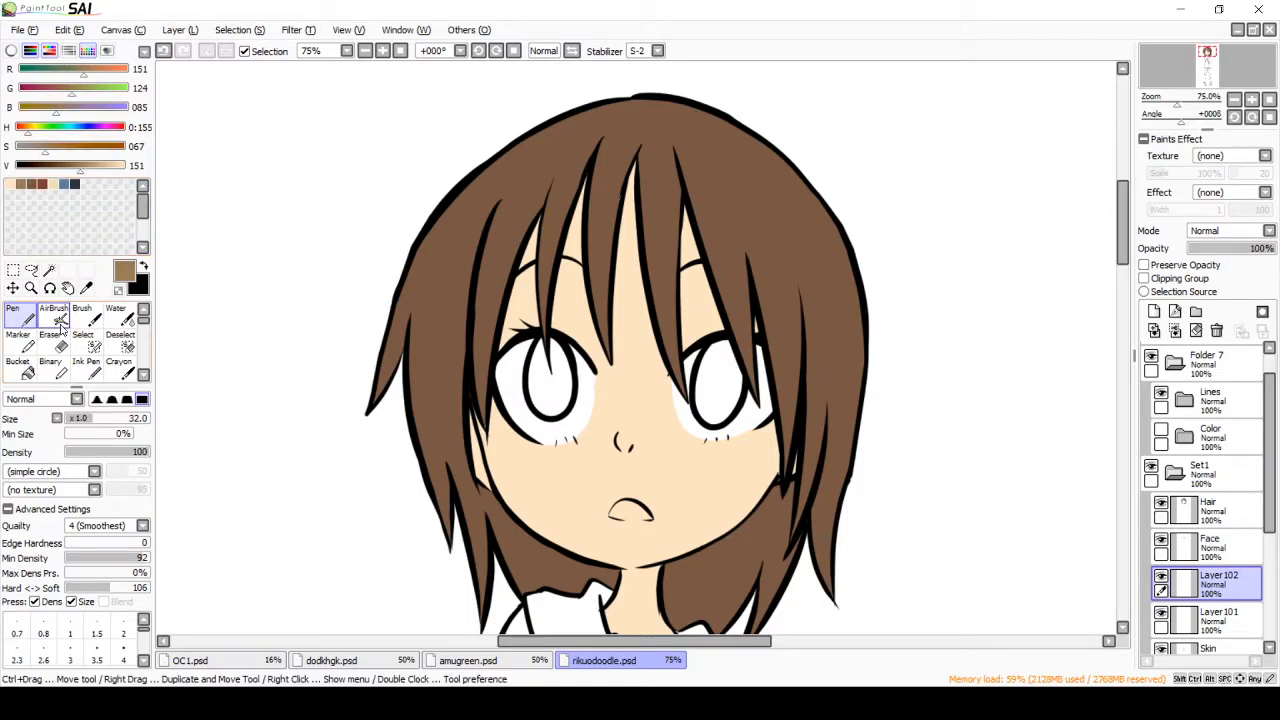
{"action": "left_click", "coordinate": [50, 271]}
{"action": "left_click", "coordinate": [562, 382]}
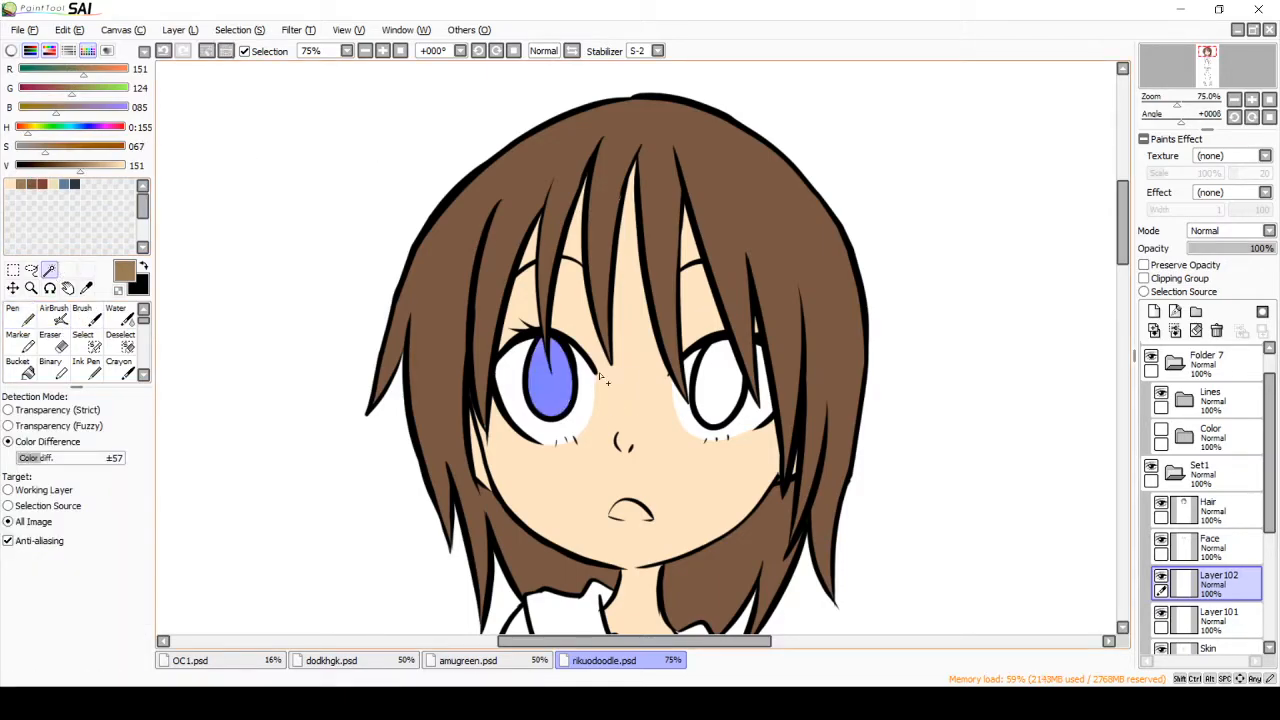
Step: Paint the selected irises light brown with the Brush and clear the selection
{"action": "left_click", "coordinate": [86, 316]}
{"action": "left_click_drag", "start_coordinate": [552, 305], "coordinate": [719, 322]}
{"action": "left_click", "coordinate": [206, 51]}
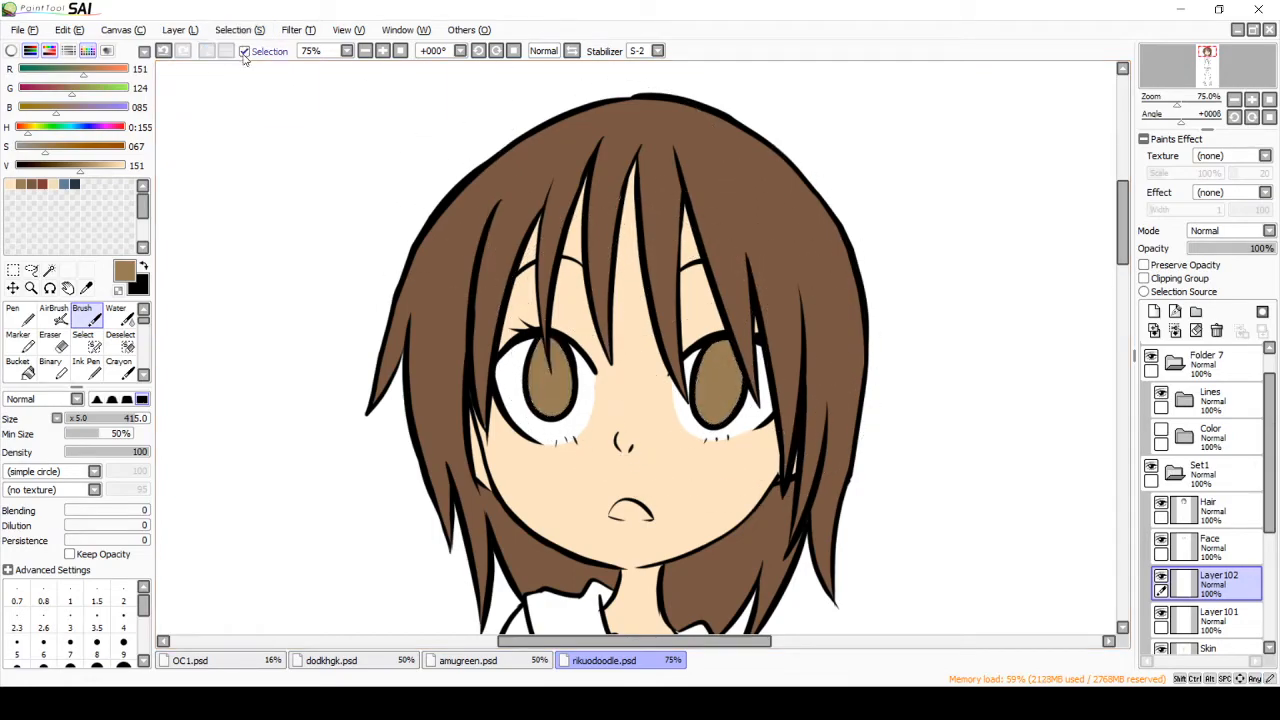
Step: Switch to the Pen and add another new layer between the Skin layer and the eye-white layer
{"action": "left_click", "coordinate": [17, 320]}
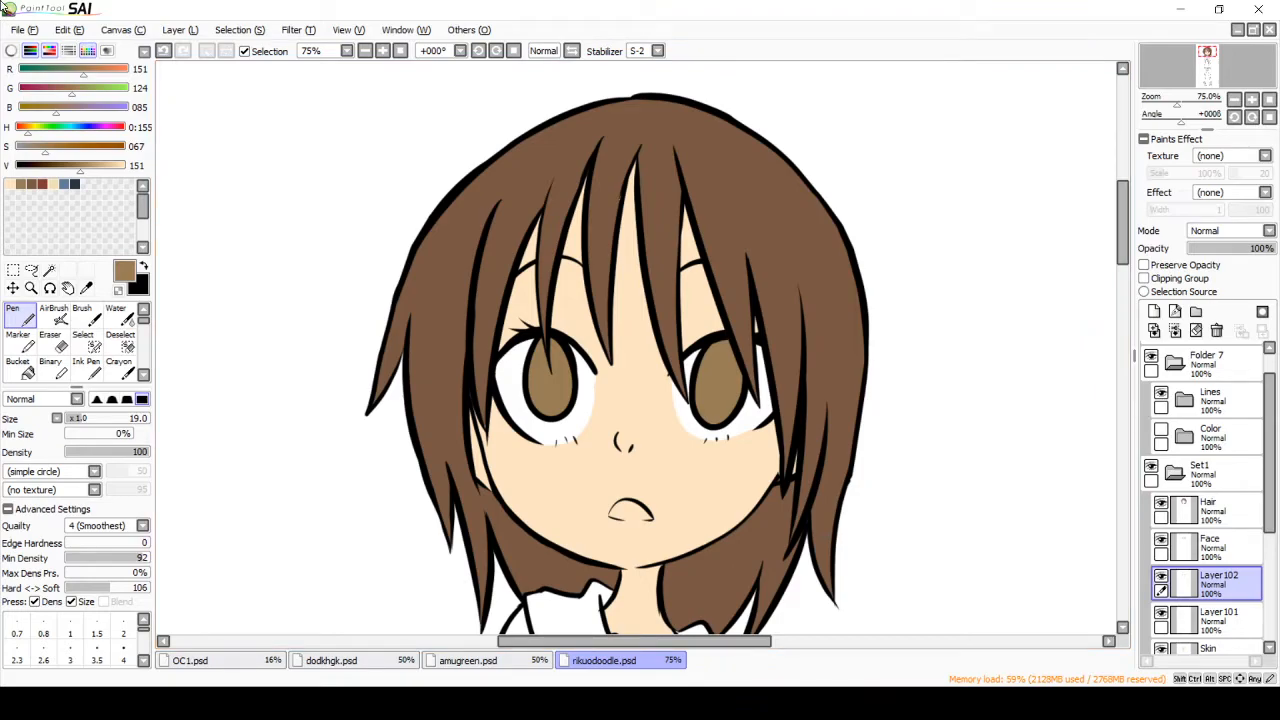
{"action": "left_click", "coordinate": [1215, 617]}
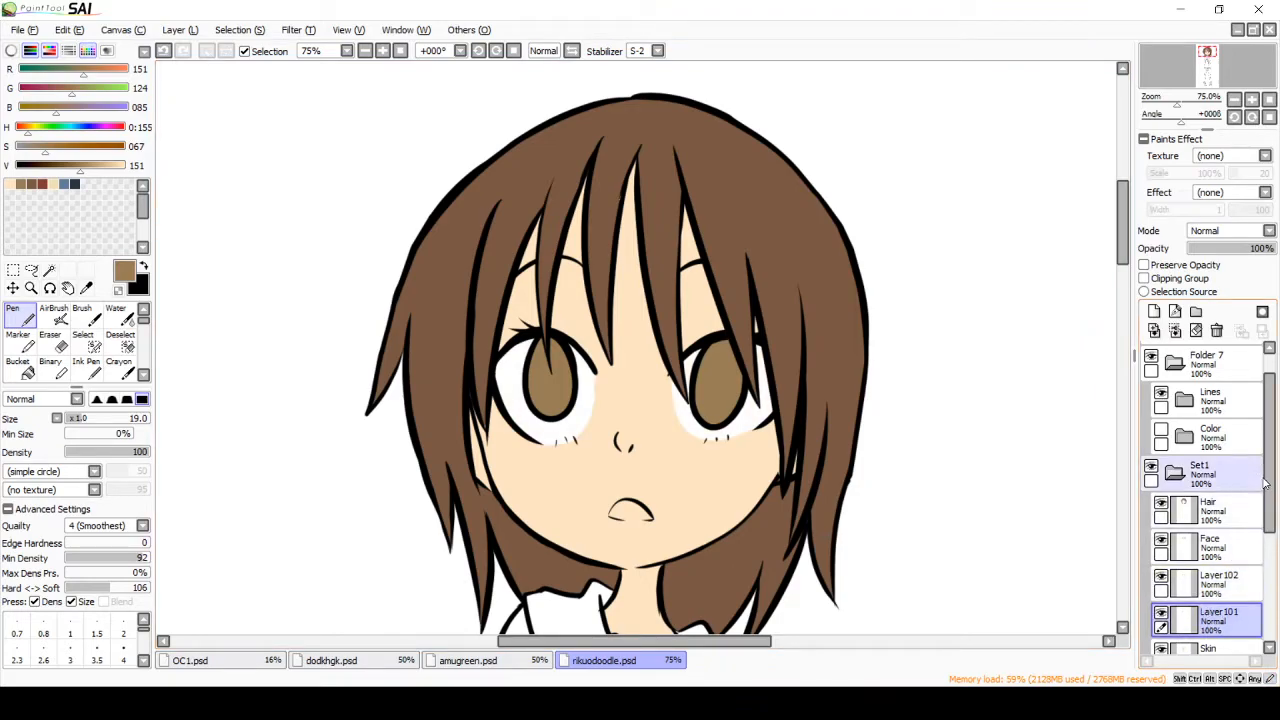
{"action": "scroll", "coordinate": [1262, 485], "scroll_direction": "down", "scroll_amount": 1}
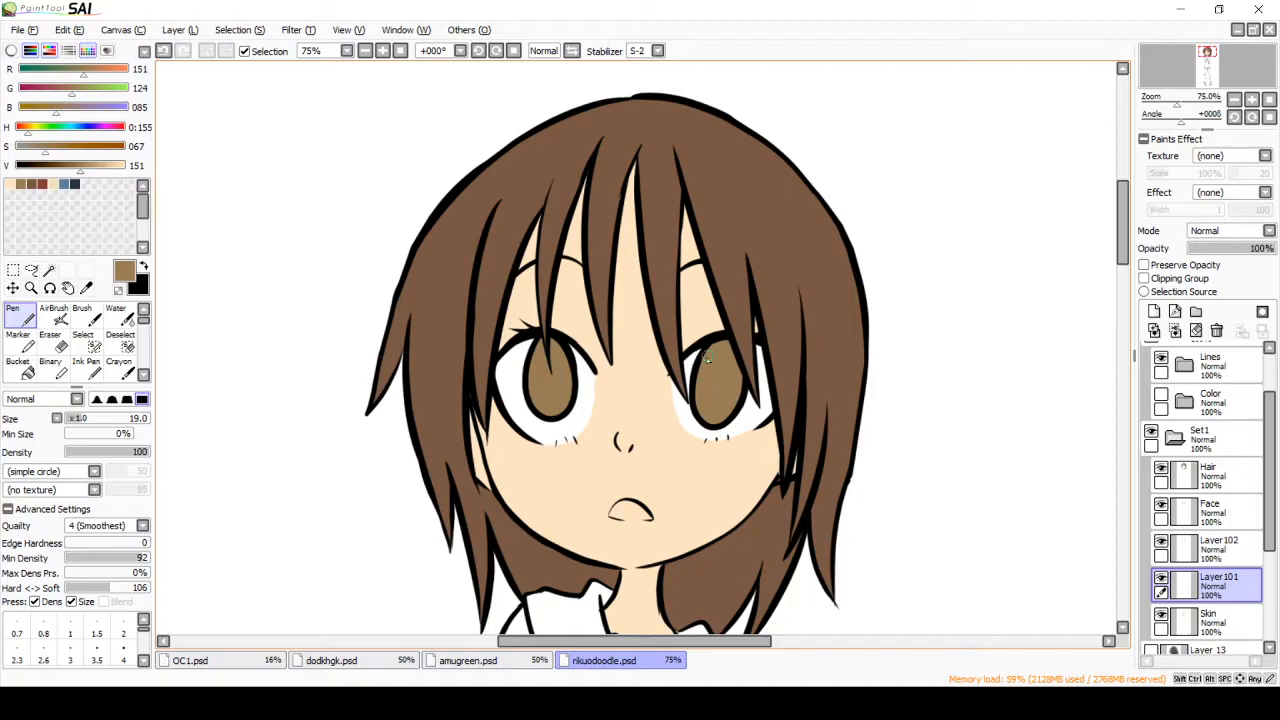
{"action": "left_click_drag", "start_coordinate": [1215, 585], "coordinate": [1245, 597]}
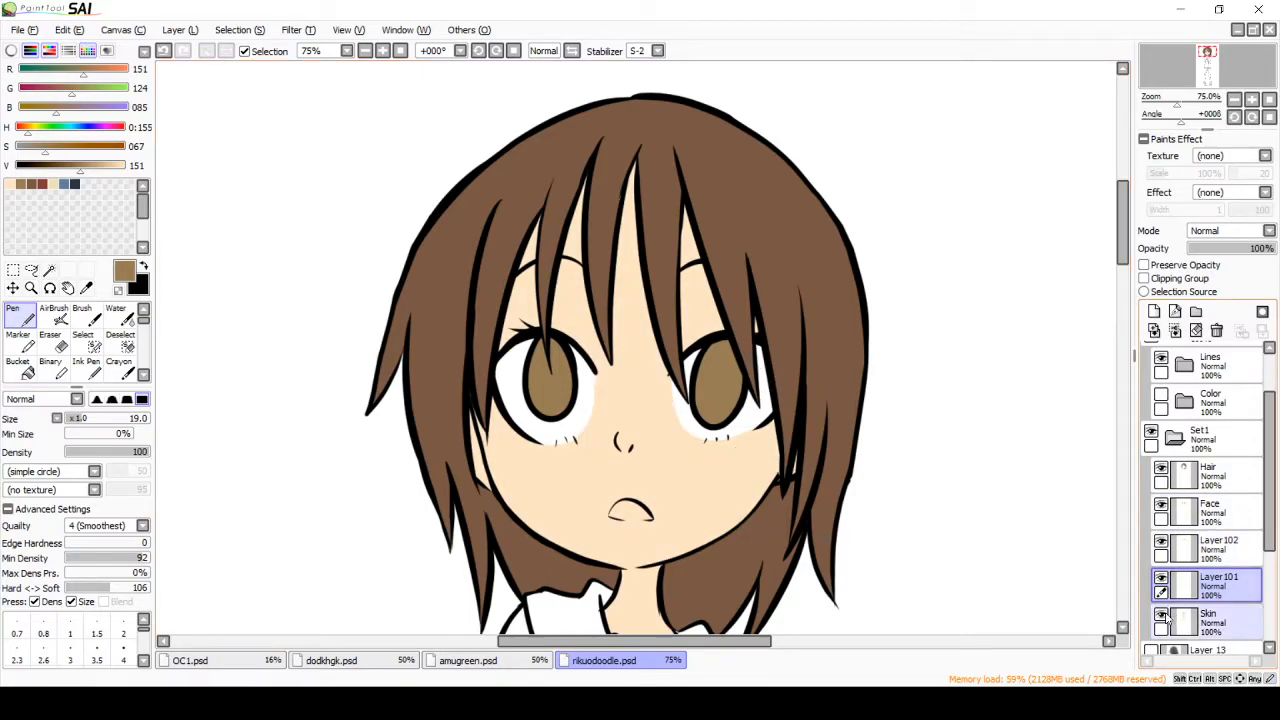
{"action": "left_click", "coordinate": [1210, 620]}
{"action": "left_click", "coordinate": [1154, 311]}
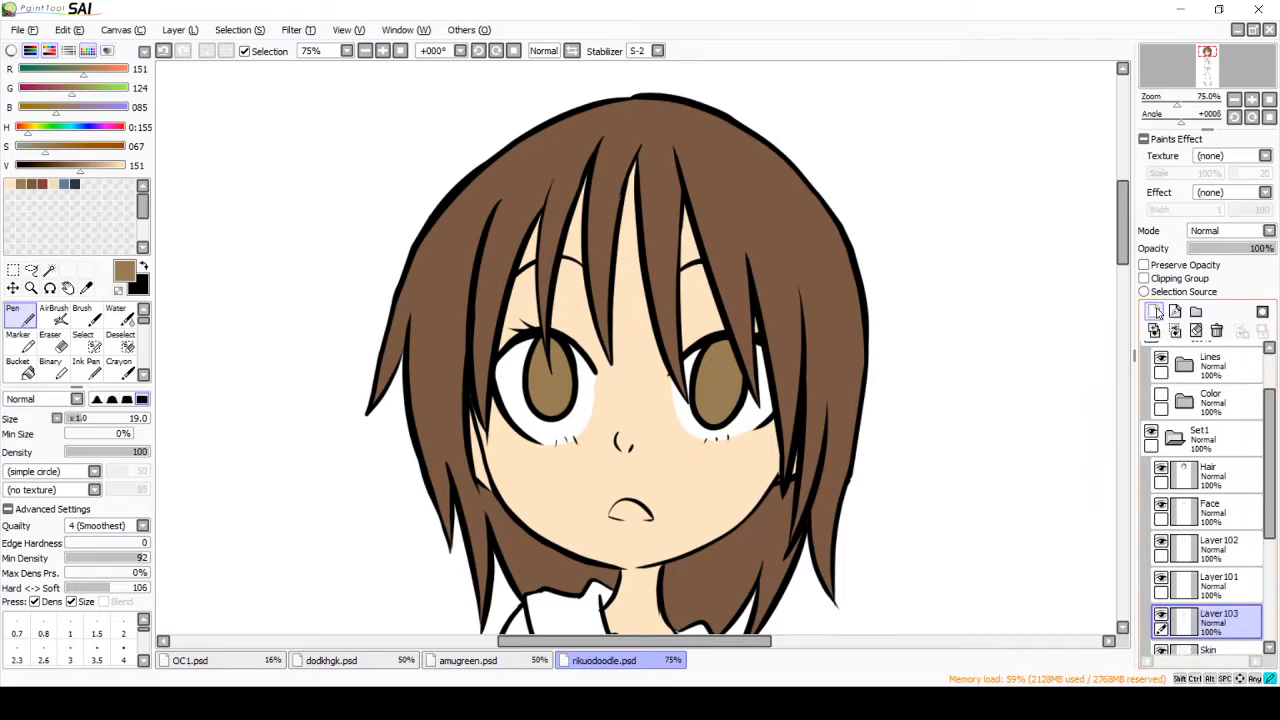
Step: Fill the inside of the mouth with pink (RGB 228, 141, 141) using the Pen at size 14
{"action": "mouse_move", "coordinate": [113, 128]}
{"action": "left_mouse_down"}
{"action": "mouse_move", "coordinate": [103, 143]}
{"action": "mouse_move", "coordinate": [15, 126]}
{"action": "mouse_move", "coordinate": [53, 149]}
{"action": "left_mouse_up"}
{"action": "left_click", "coordinate": [113, 165]}
{"action": "left_click", "coordinate": [76, 419]}
{"action": "left_click_drag", "start_coordinate": [621, 510], "coordinate": [617, 513]}
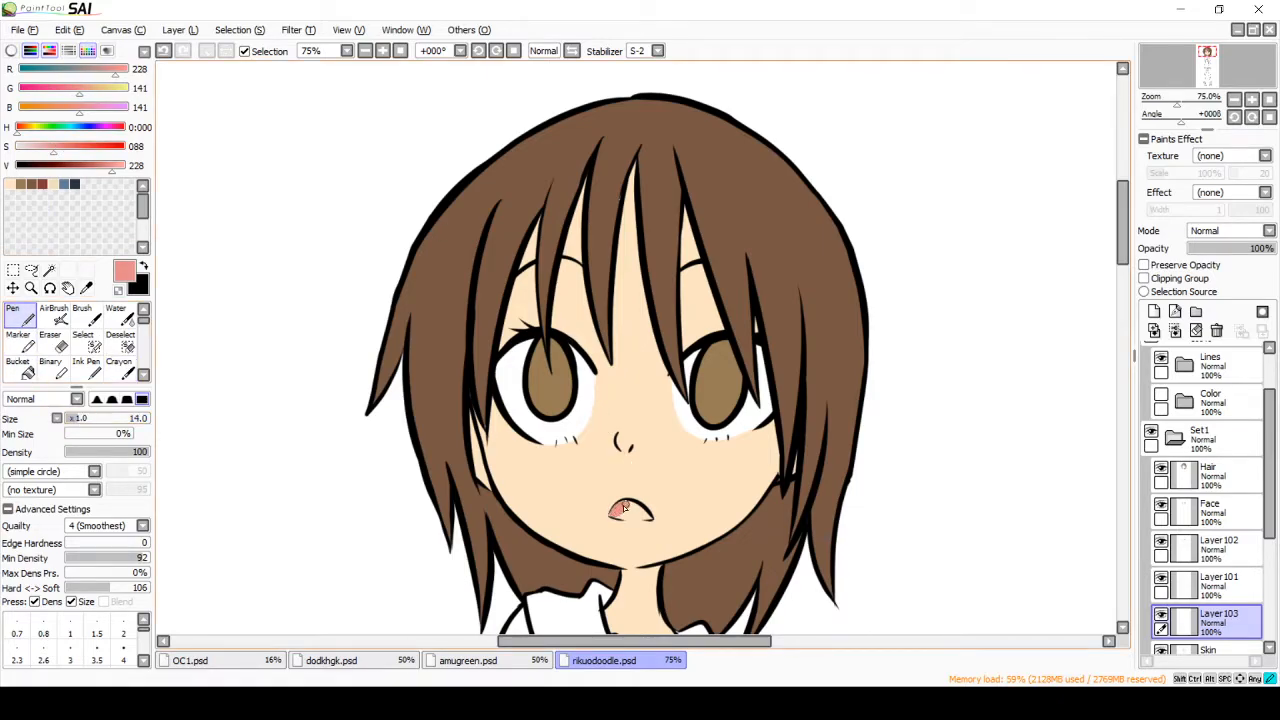
{"action": "mouse_move", "coordinate": [612, 516]}
{"action": "left_mouse_down"}
{"action": "mouse_move", "coordinate": [648, 518]}
{"action": "mouse_move", "coordinate": [620, 517]}
{"action": "left_mouse_up"}
Step: On the Skin layer, try shading the neck under the chin with a darker skin tone (RGB 230, 186, 154) and undo it
{"action": "scroll", "coordinate": [1256, 461], "scroll_direction": "down", "scroll_amount": 3}
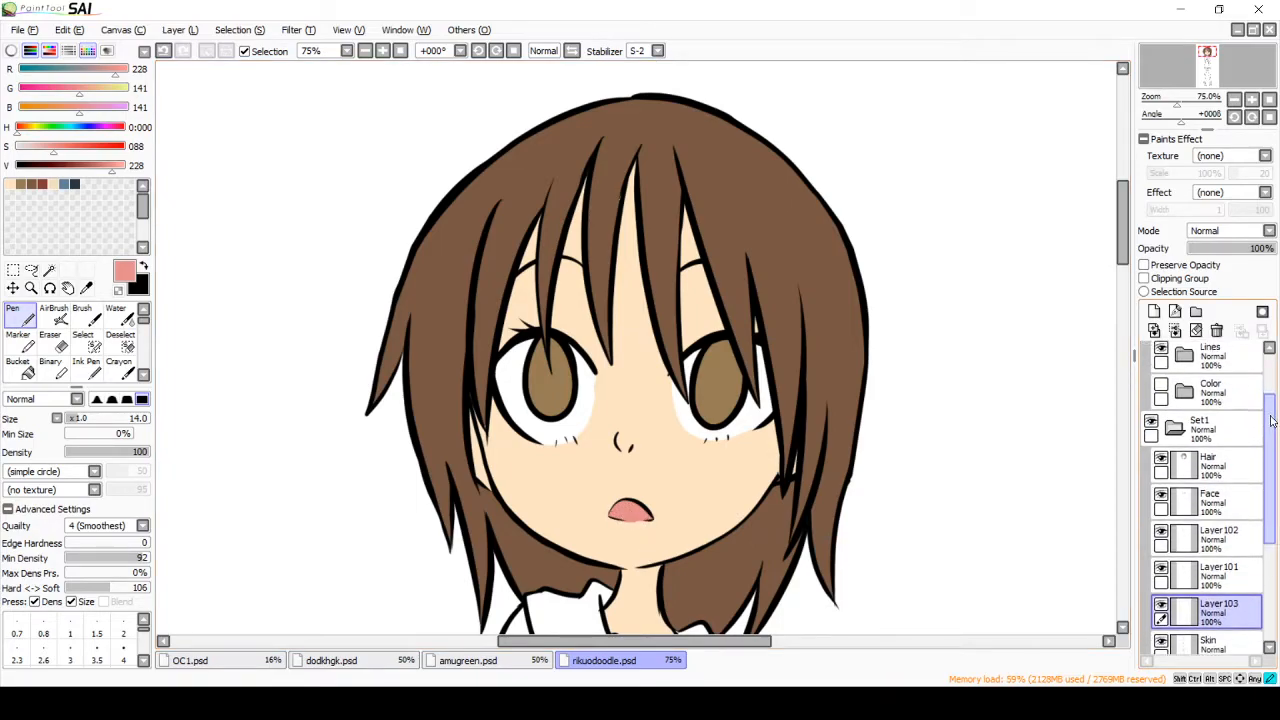
{"action": "left_click", "coordinate": [1215, 570]}
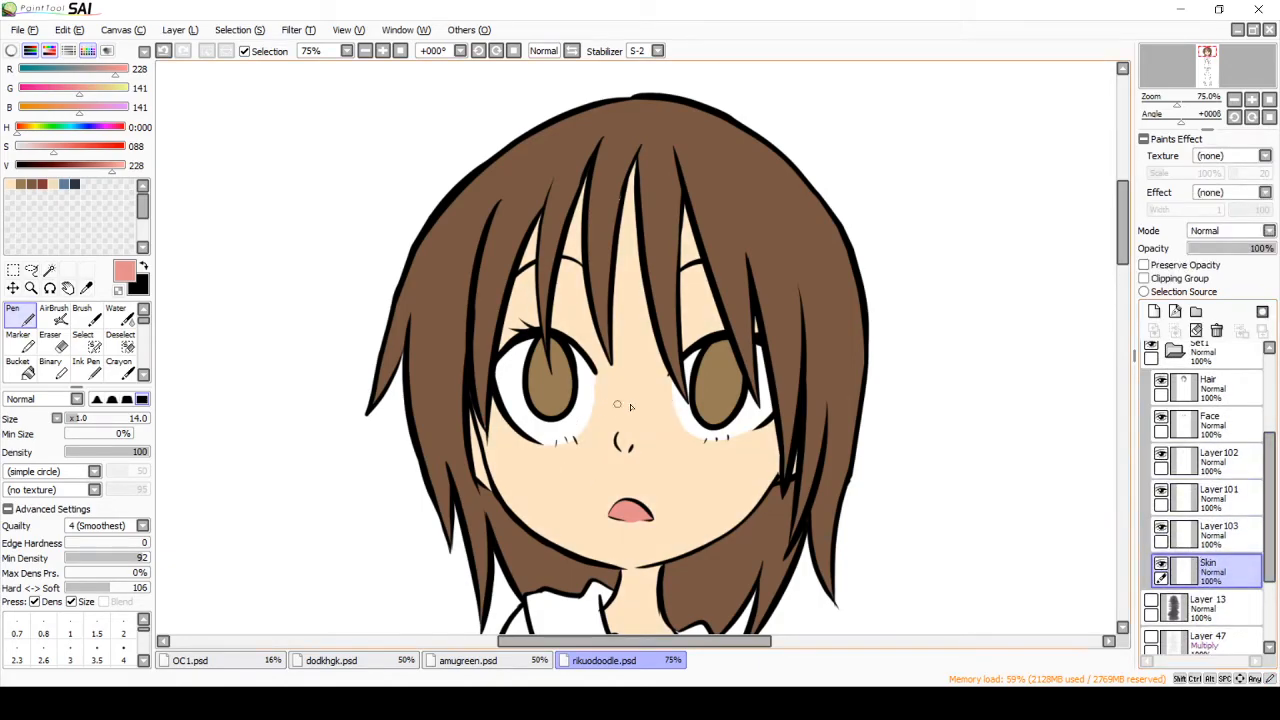
{"action": "left_click", "coordinate": [10, 184]}
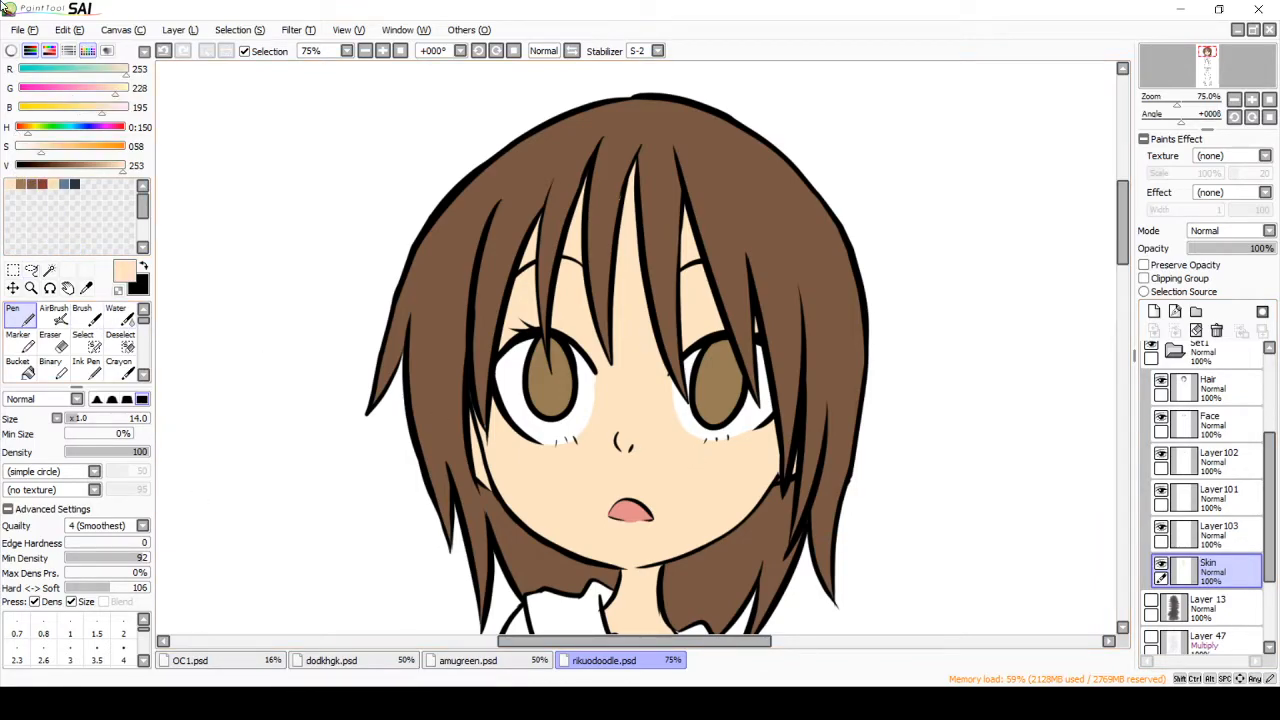
{"action": "left_click", "coordinate": [108, 90]}
{"action": "left_click", "coordinate": [95, 108]}
{"action": "left_click", "coordinate": [108, 165]}
{"action": "mouse_move", "coordinate": [962, 400]}
{"action": "left_mouse_down"}
{"action": "mouse_move", "coordinate": [955, 415]}
{"action": "mouse_move", "coordinate": [980, 420]}
{"action": "left_mouse_up"}
{"action": "key", "text": "ctrl+z"}
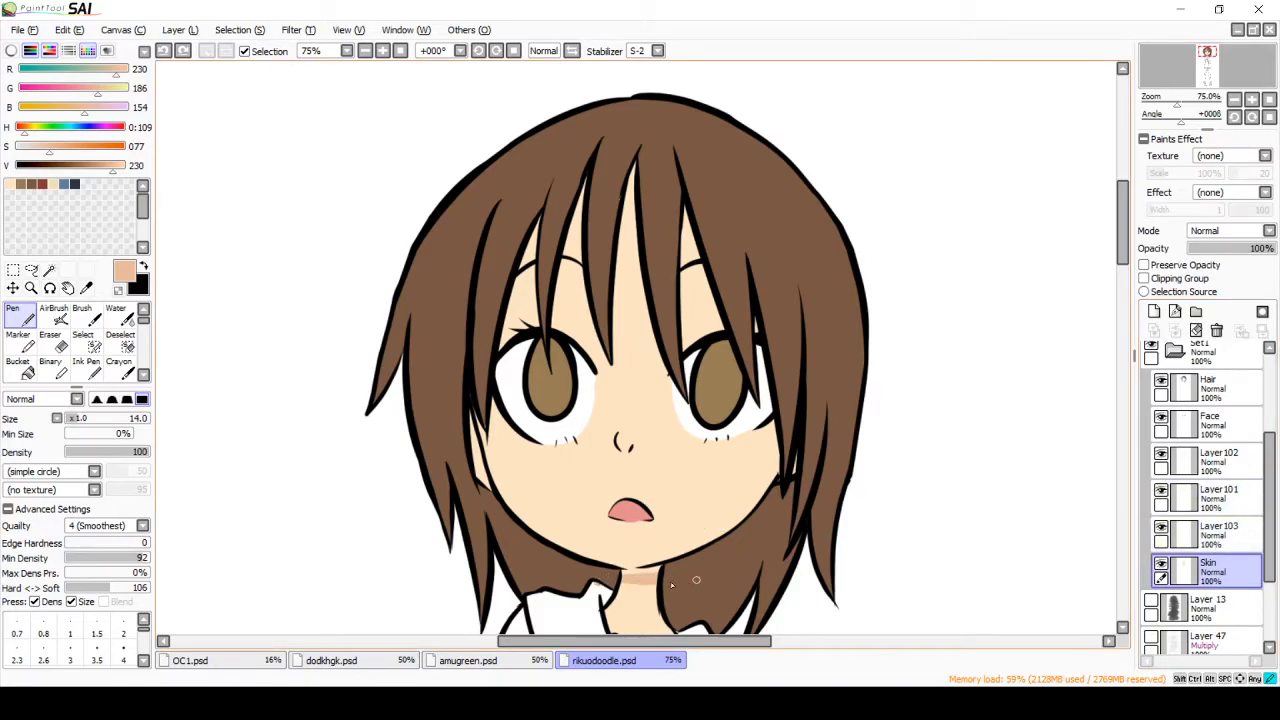
{"action": "left_click_drag", "start_coordinate": [662, 573], "coordinate": [666, 571]}
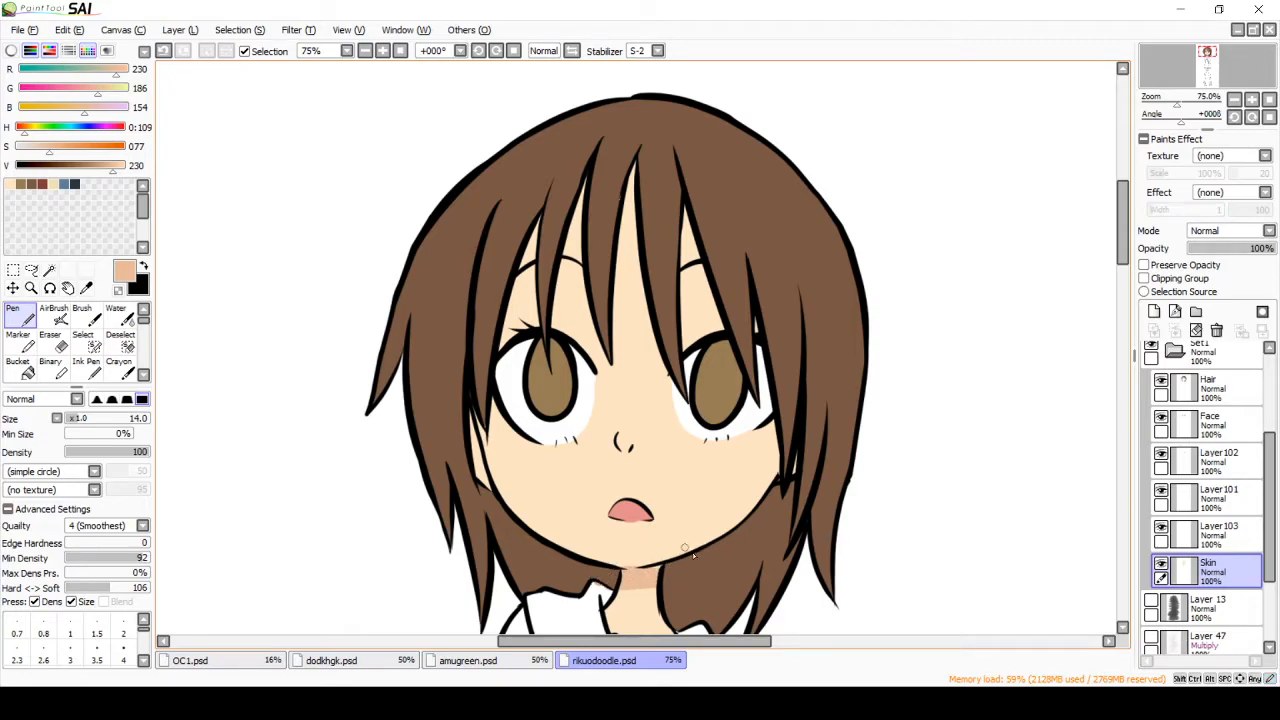
{"action": "left_click", "coordinate": [68, 31]}
{"action": "left_click", "coordinate": [75, 51]}
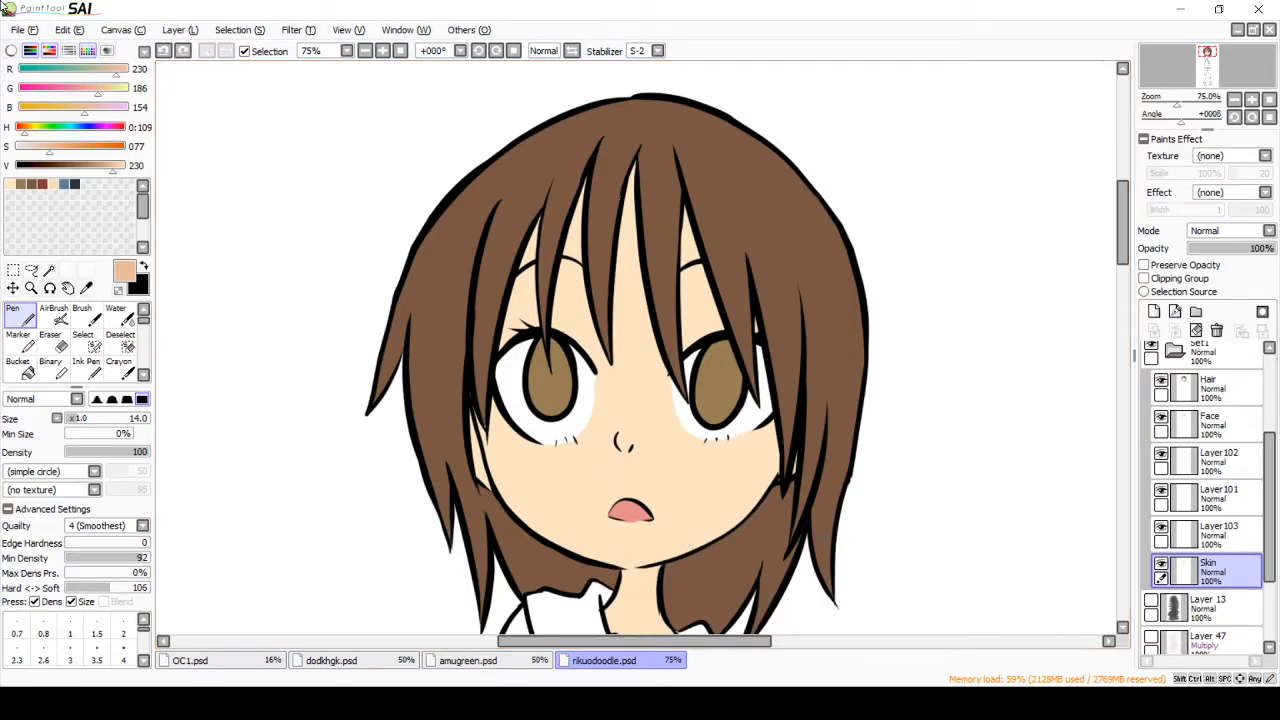
Step: Try skin-shadow strokes over the neck and hair with the Skin layer above Hair, and restore the drawing and layer order
{"action": "left_click_drag", "start_coordinate": [1237, 572], "coordinate": [1237, 385]}
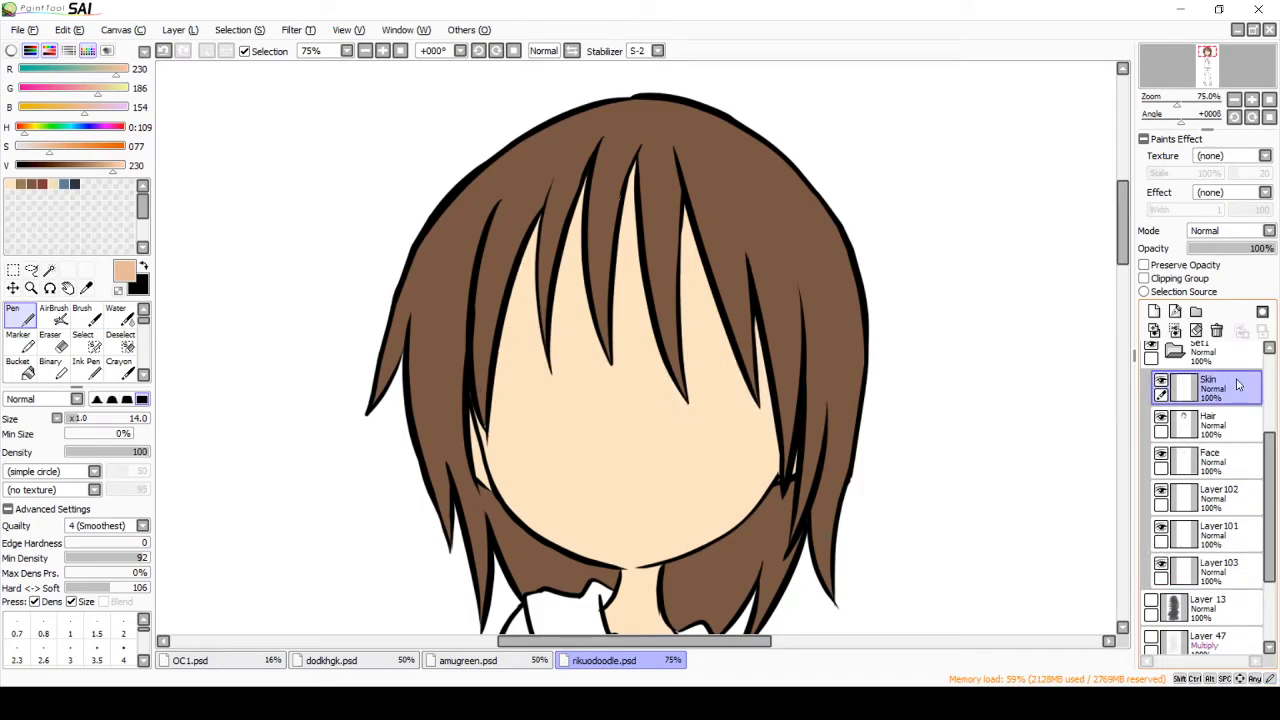
{"action": "mouse_move", "coordinate": [634, 580]}
{"action": "left_mouse_down"}
{"action": "mouse_move", "coordinate": [746, 554]}
{"action": "mouse_move", "coordinate": [685, 592]}
{"action": "mouse_move", "coordinate": [763, 569]}
{"action": "left_mouse_up"}
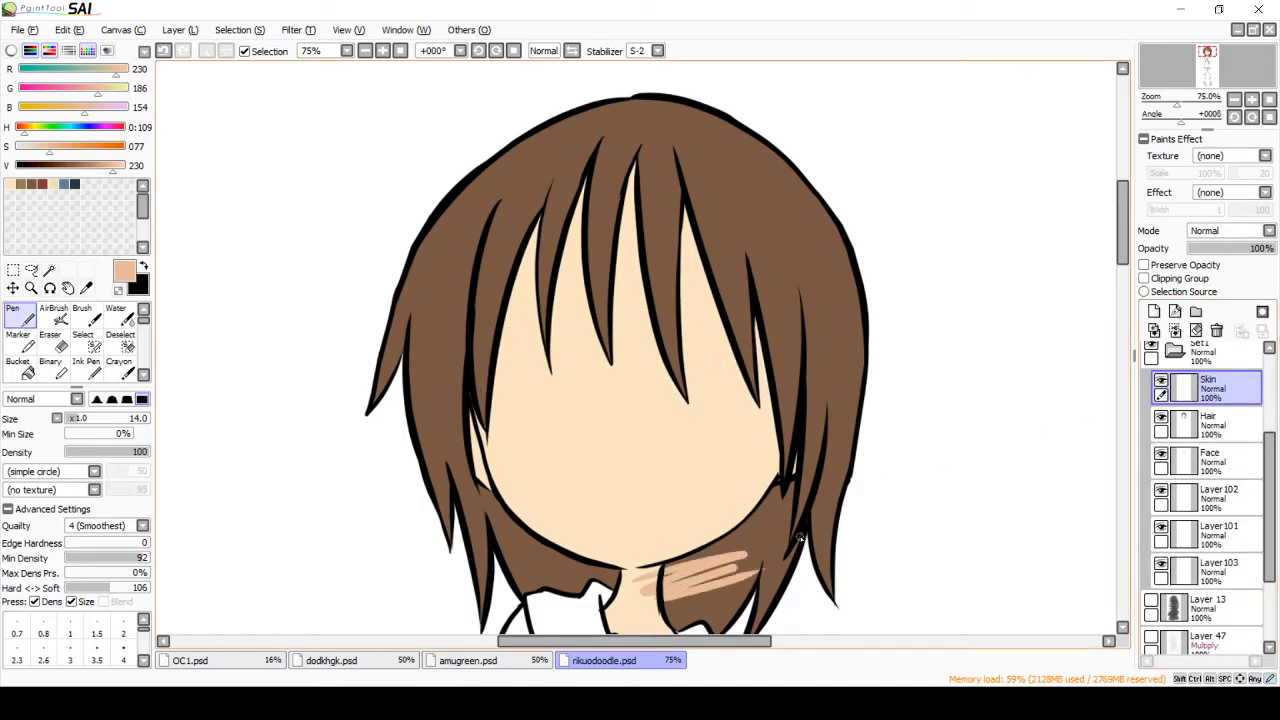
{"action": "left_click", "coordinate": [68, 31]}
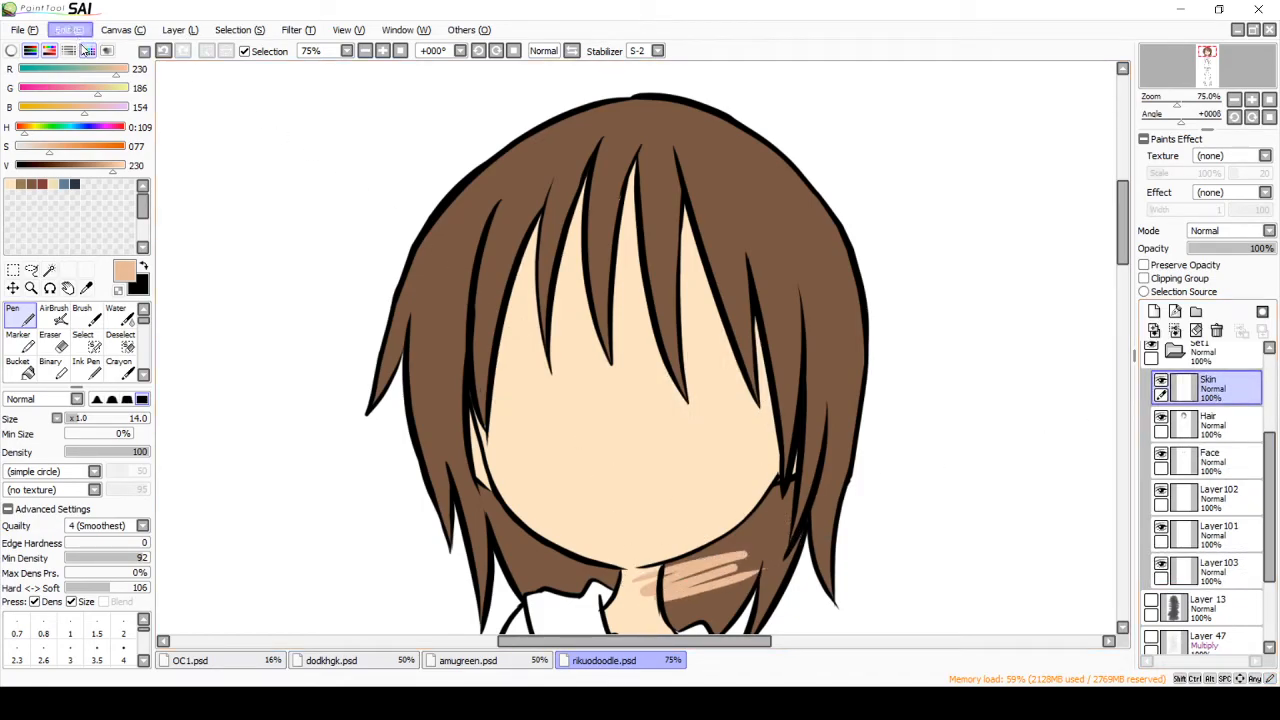
{"action": "left_click", "coordinate": [75, 51]}
{"action": "left_click_drag", "start_coordinate": [1234, 430], "coordinate": [1220, 588]}
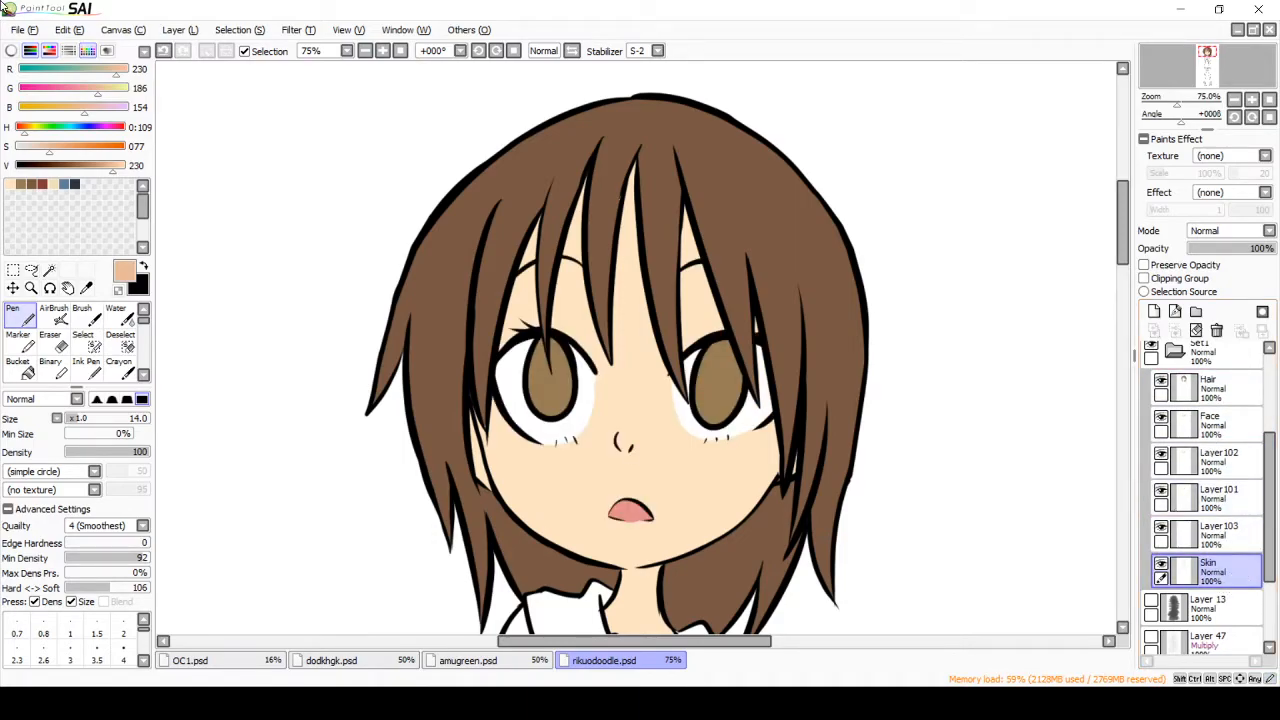
Step: Add a new layer above the Hair layer and set the color to dark brown (RGB 84, 31, 0)
{"action": "left_click", "coordinate": [1212, 388]}
{"action": "left_click", "coordinate": [1154, 312]}
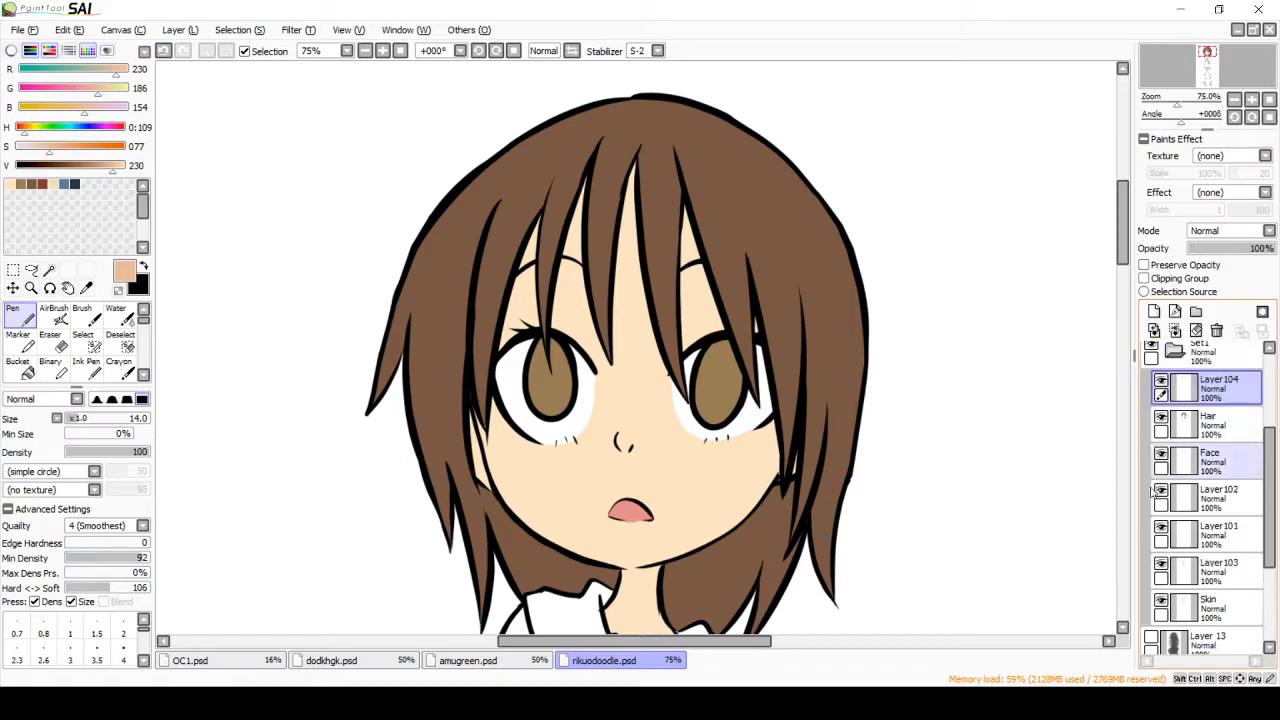
{"action": "left_click", "coordinate": [41, 187]}
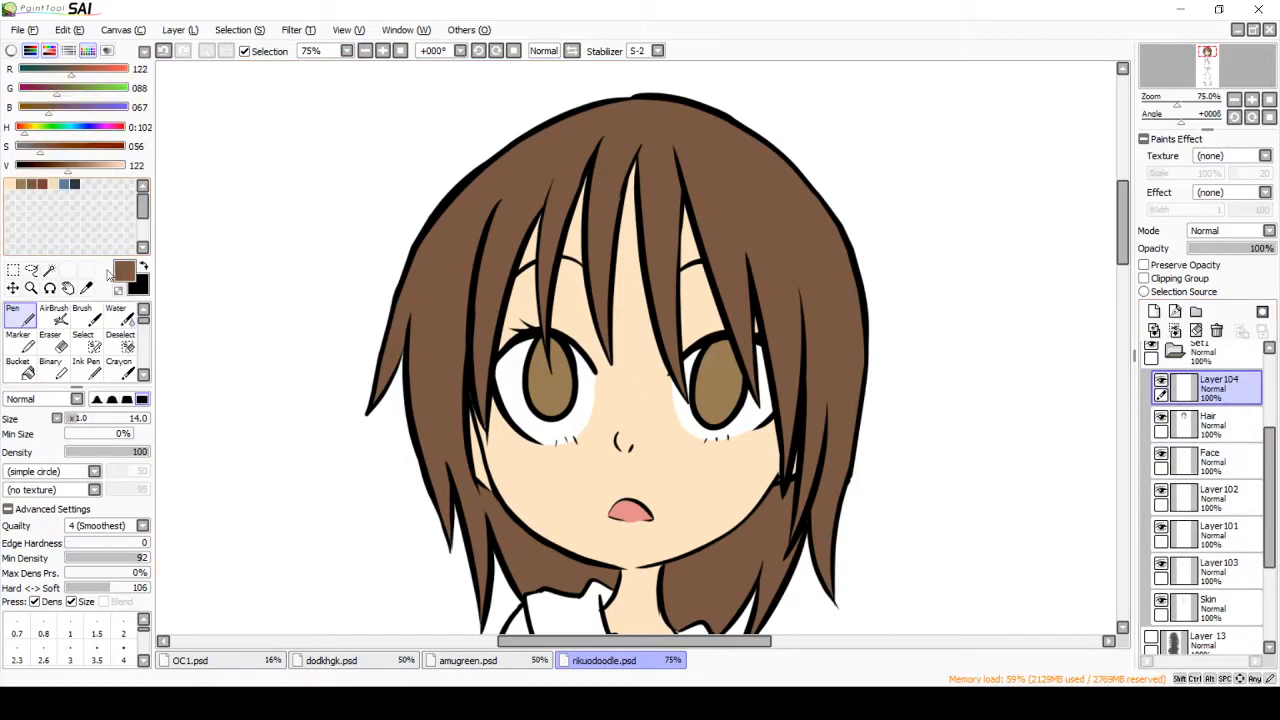
{"action": "left_click", "coordinate": [99, 148]}
{"action": "left_click", "coordinate": [55, 166]}
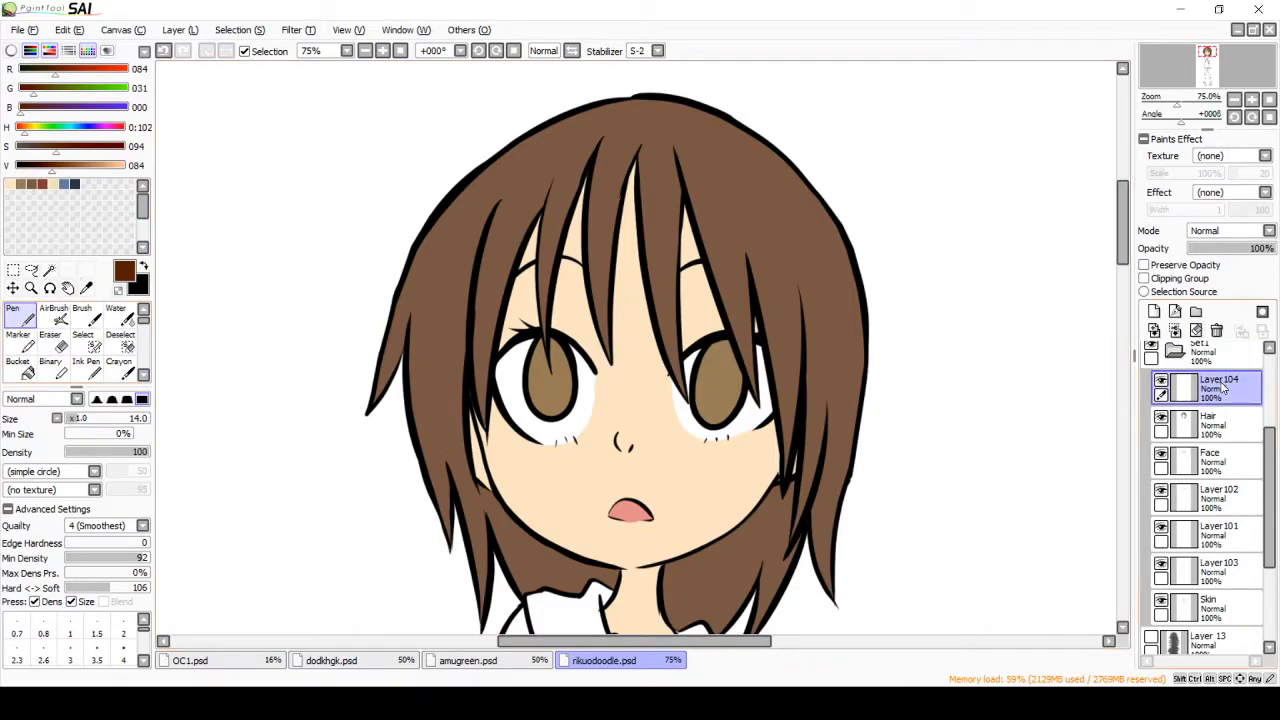
Step: Undo a test stroke beside the hair and select all the hair with the Magic Wand
{"action": "left_click_drag", "start_coordinate": [451, 462], "coordinate": [433, 628]}
{"action": "left_click", "coordinate": [163, 50]}
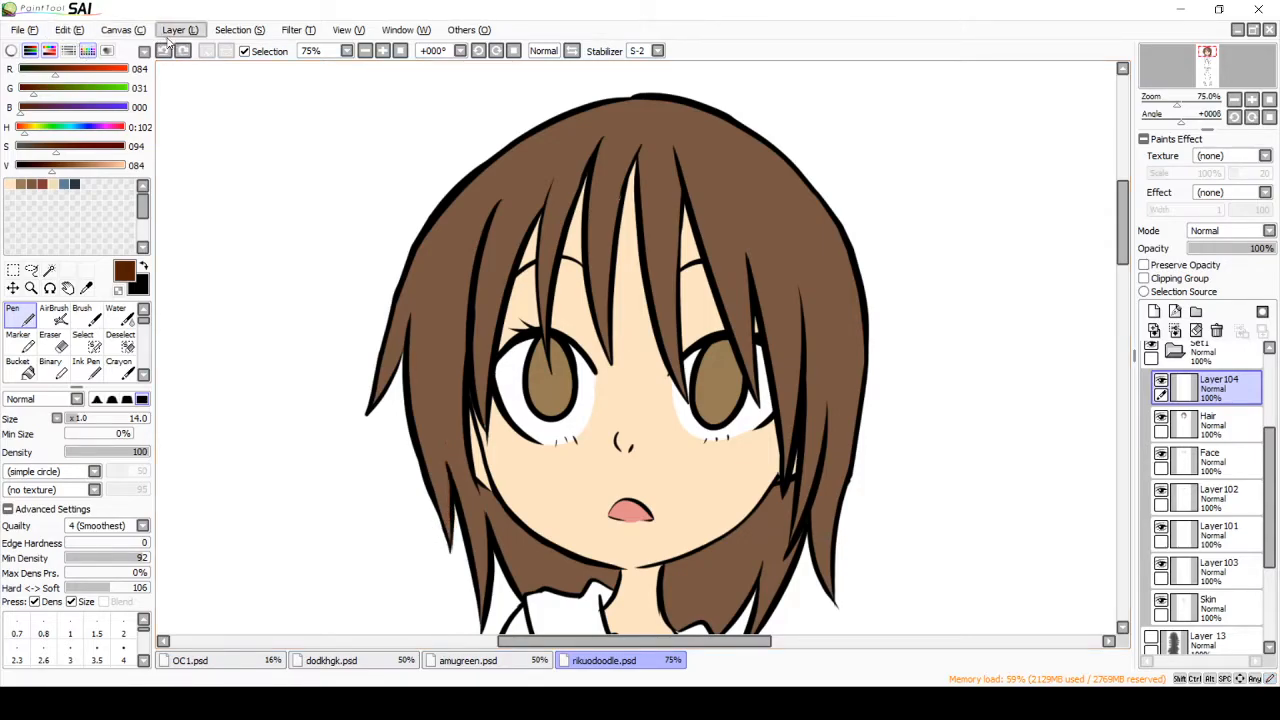
{"action": "left_click", "coordinate": [49, 270]}
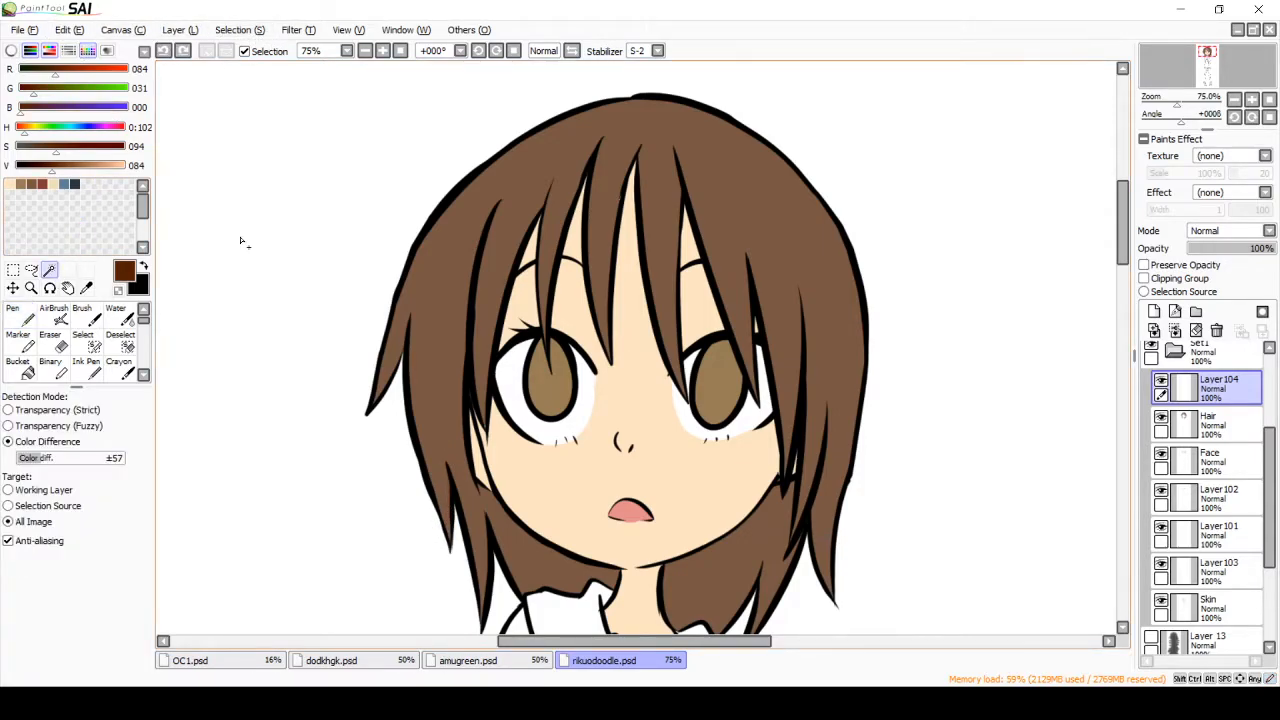
{"action": "left_click", "coordinate": [476, 237]}
{"action": "left_click", "coordinate": [798, 547]}
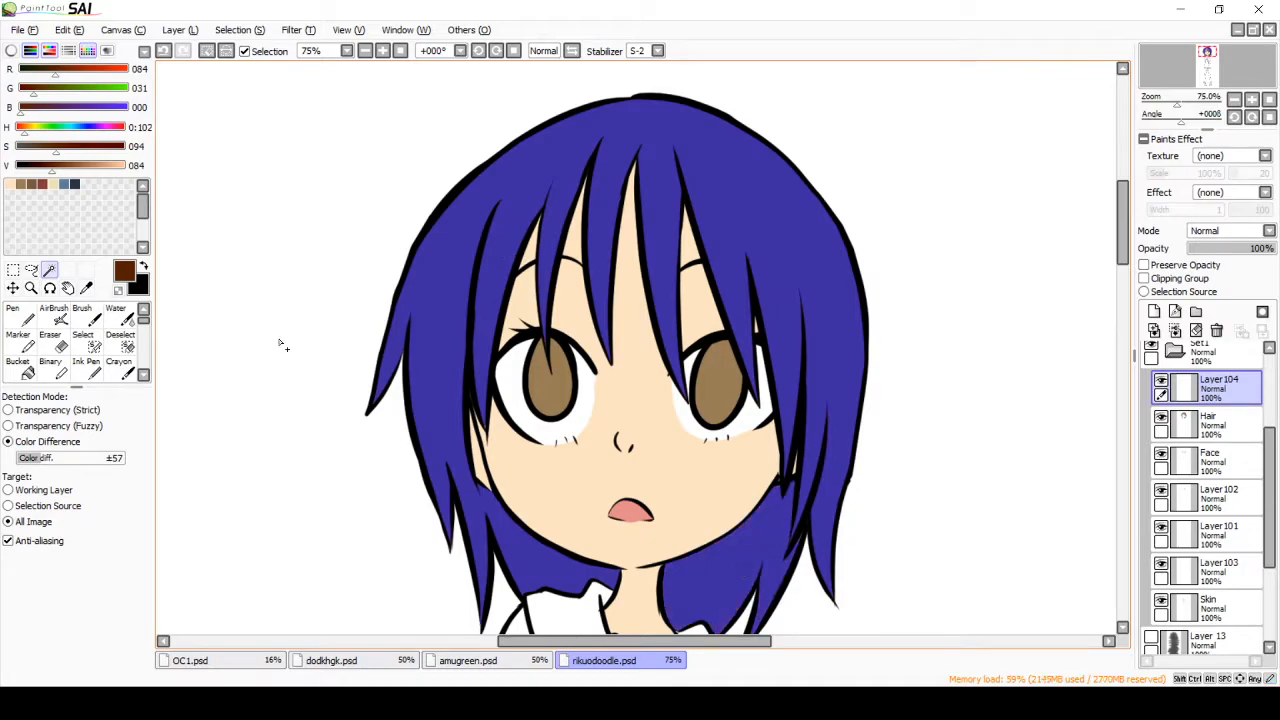
Step: Try dark brown Pen strokes on the hair behind the jaw and undo them
{"action": "left_click", "coordinate": [20, 315]}
{"action": "left_click_drag", "start_coordinate": [468, 465], "coordinate": [482, 568]}
{"action": "left_click_drag", "start_coordinate": [495, 502], "coordinate": [530, 585]}
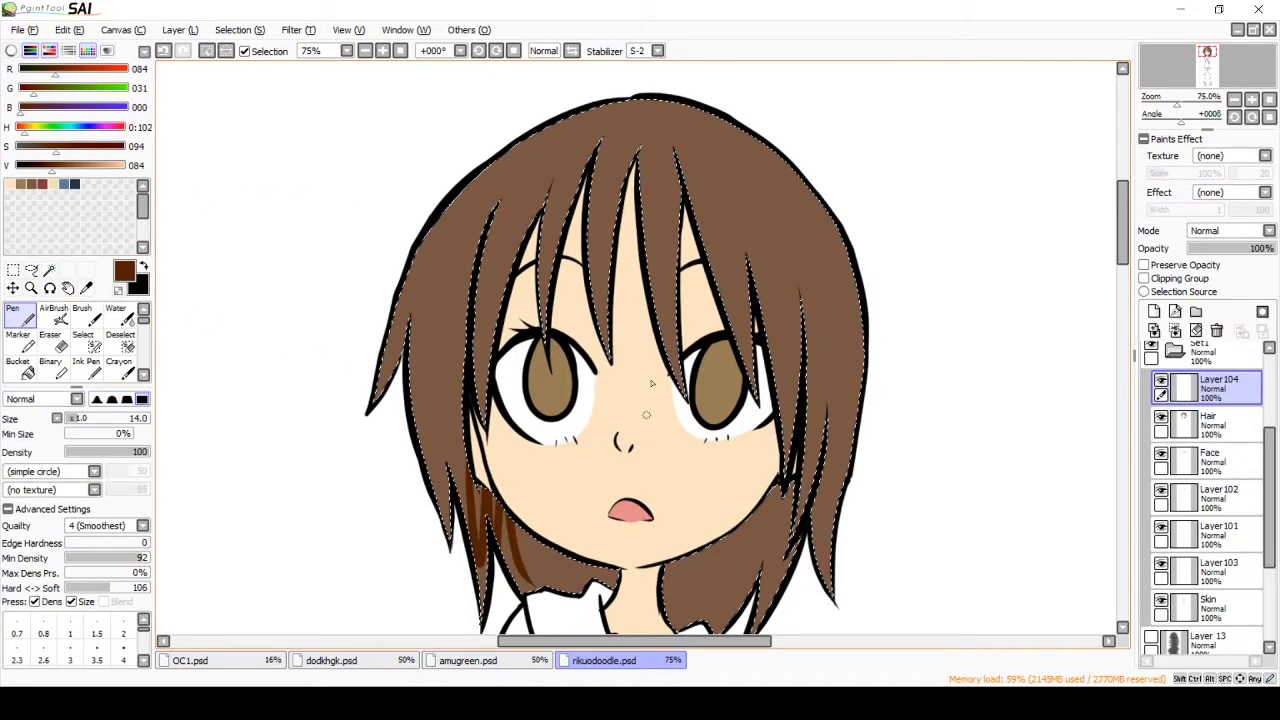
{"action": "key", "text": "ctrl+z"}
{"action": "key", "text": "ctrl+z"}
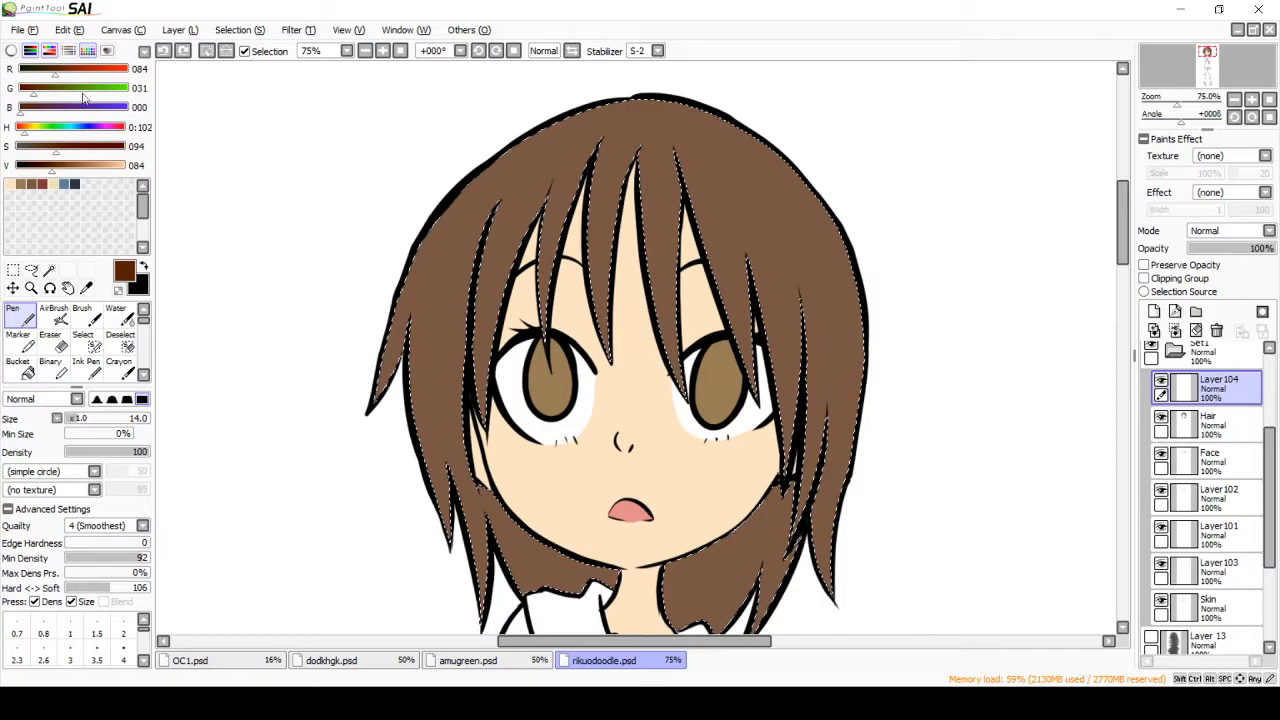
Step: Derive a darker hair shade (RGB 86, 60, 30) from the saved hair brown and clear the hair selection
{"action": "left_click", "coordinate": [33, 183]}
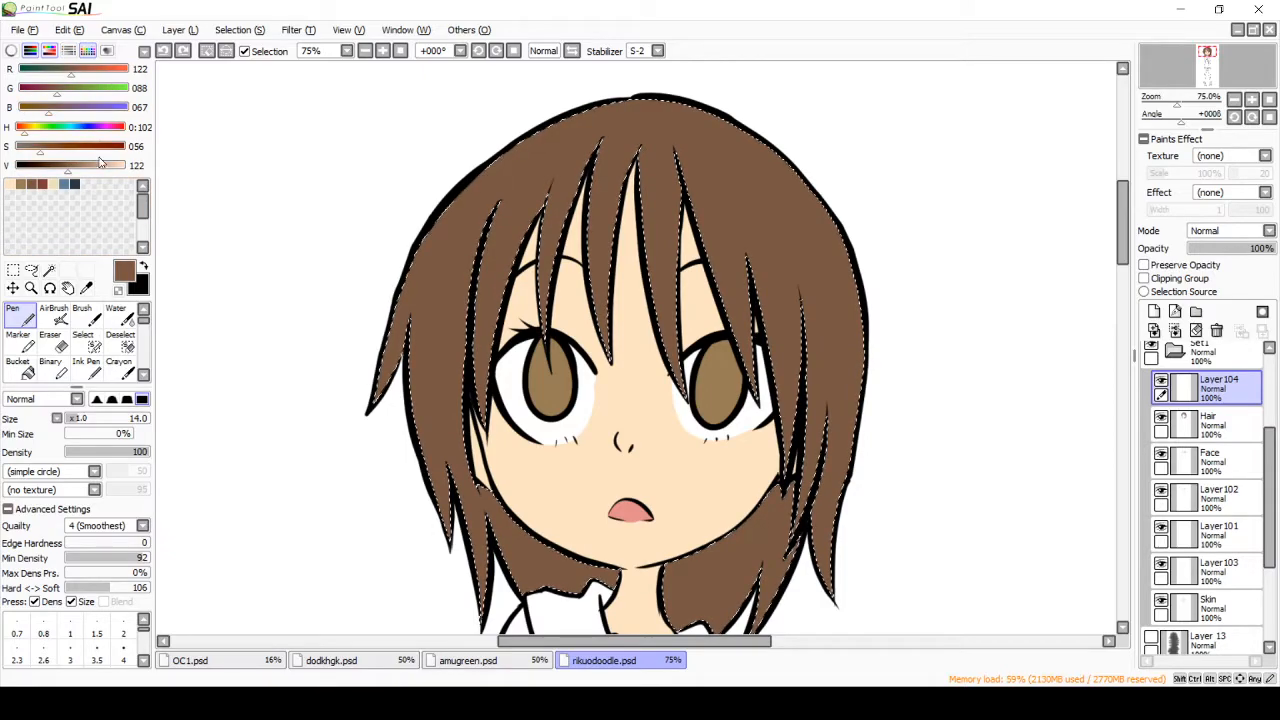
{"action": "left_click", "coordinate": [50, 146]}
{"action": "left_click", "coordinate": [54, 166]}
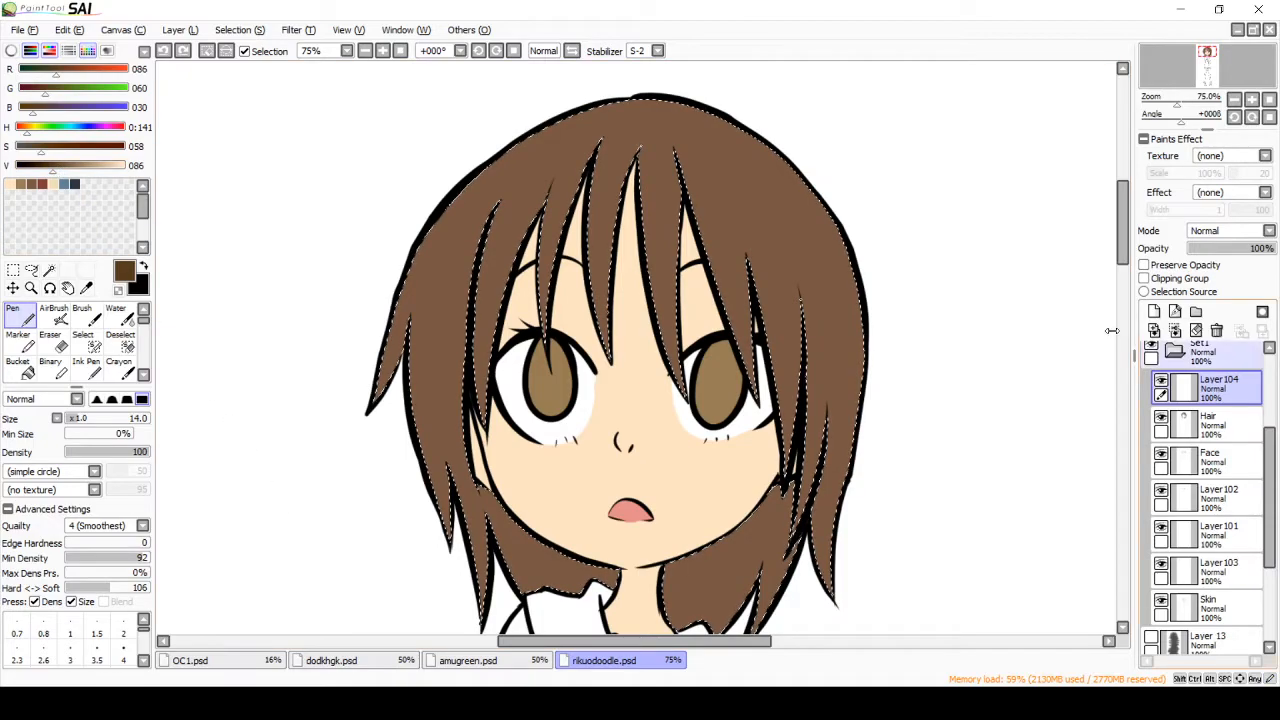
{"action": "key", "text": "ctrl+d"}
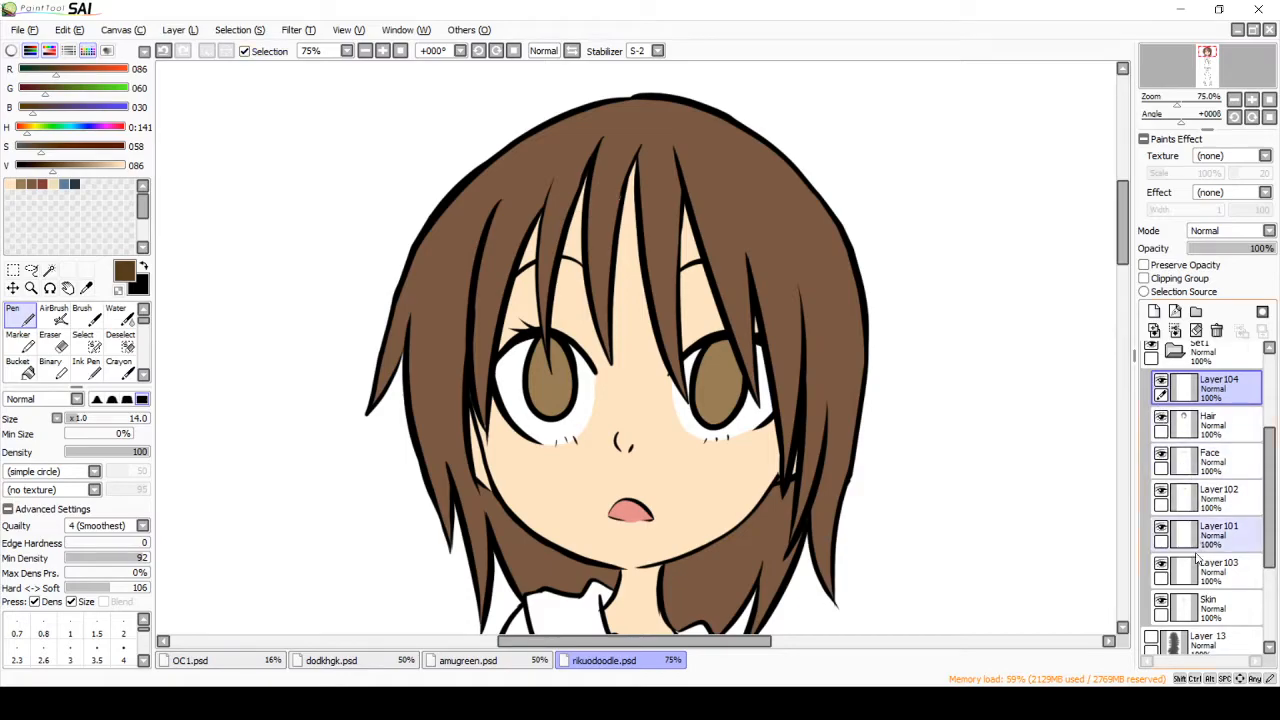
Step: Rename Layer104 as Hair shade and clip it to the Hair layer
{"action": "double_click", "coordinate": [1227, 385]}
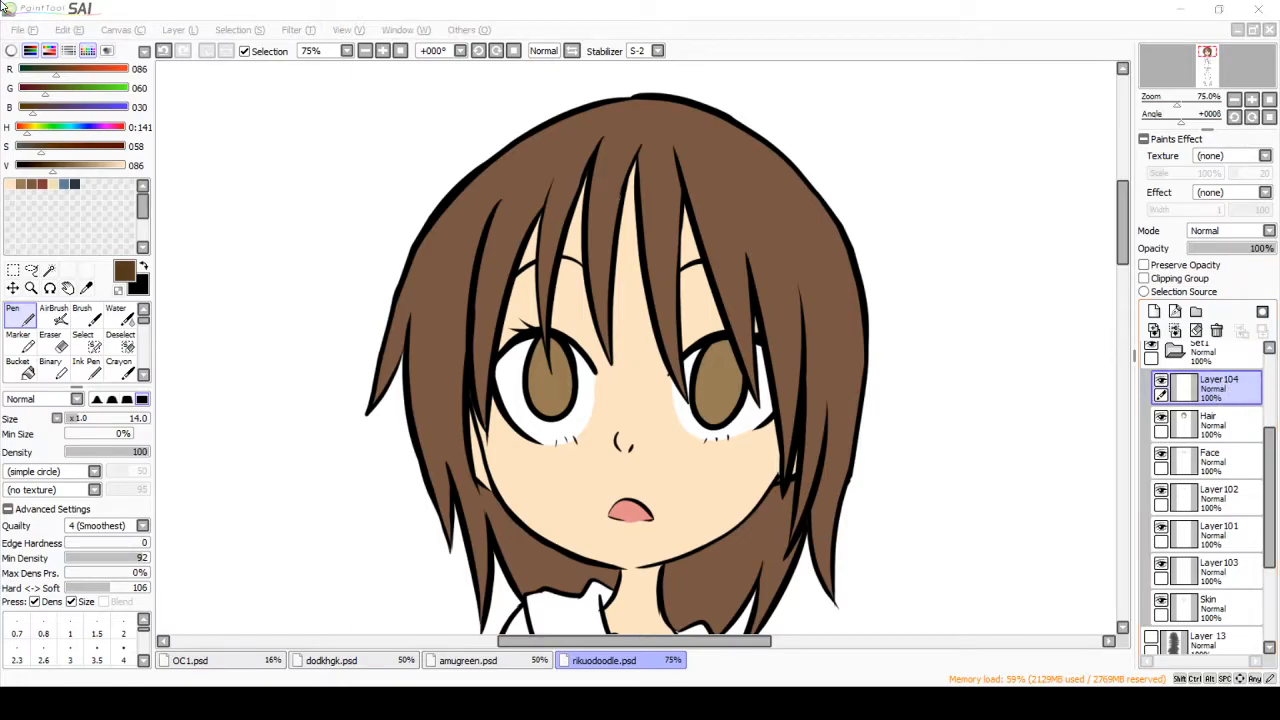
{"action": "key", "text": "Return"}
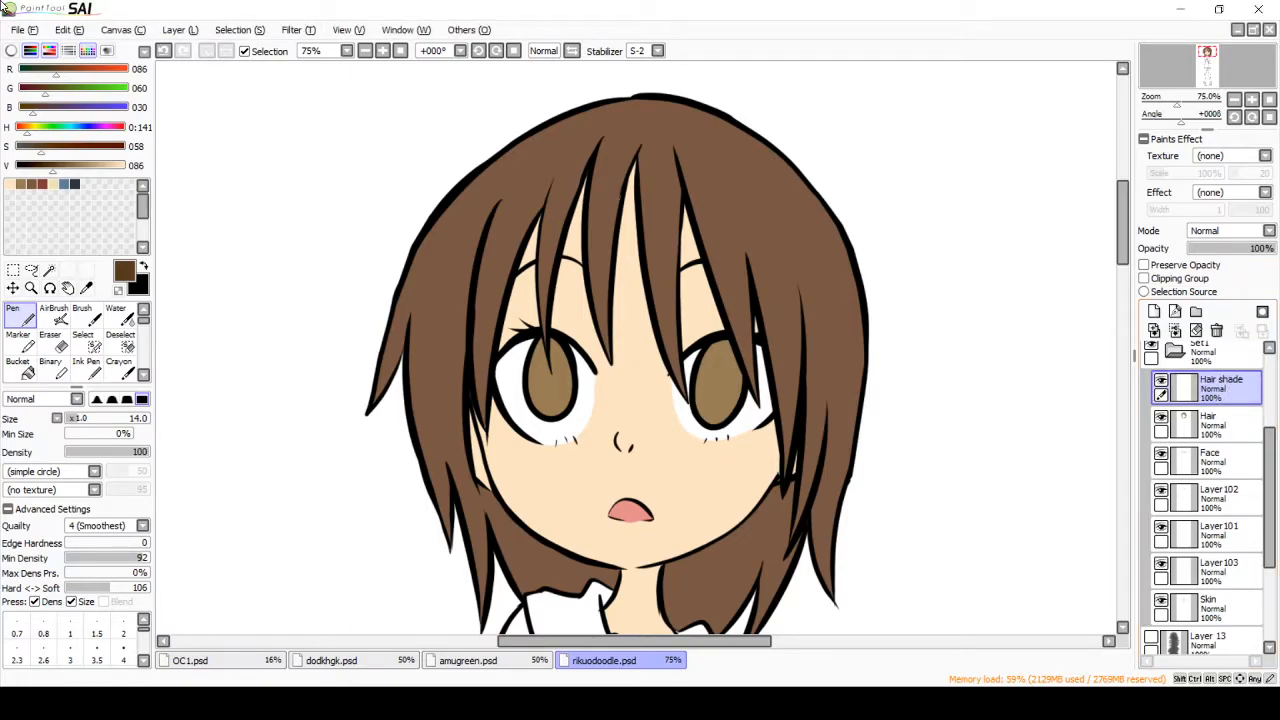
{"action": "left_click", "coordinate": [1216, 425]}
{"action": "left_click", "coordinate": [1234, 393]}
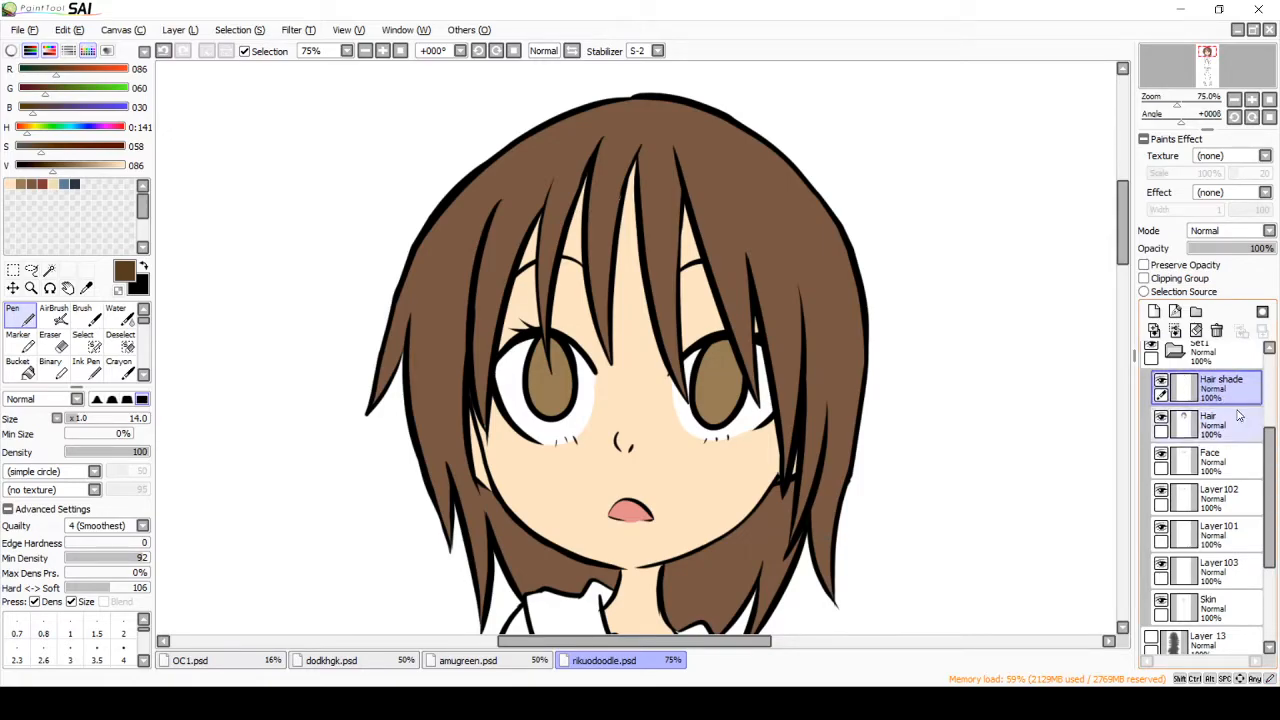
{"action": "left_click", "coordinate": [1144, 278]}
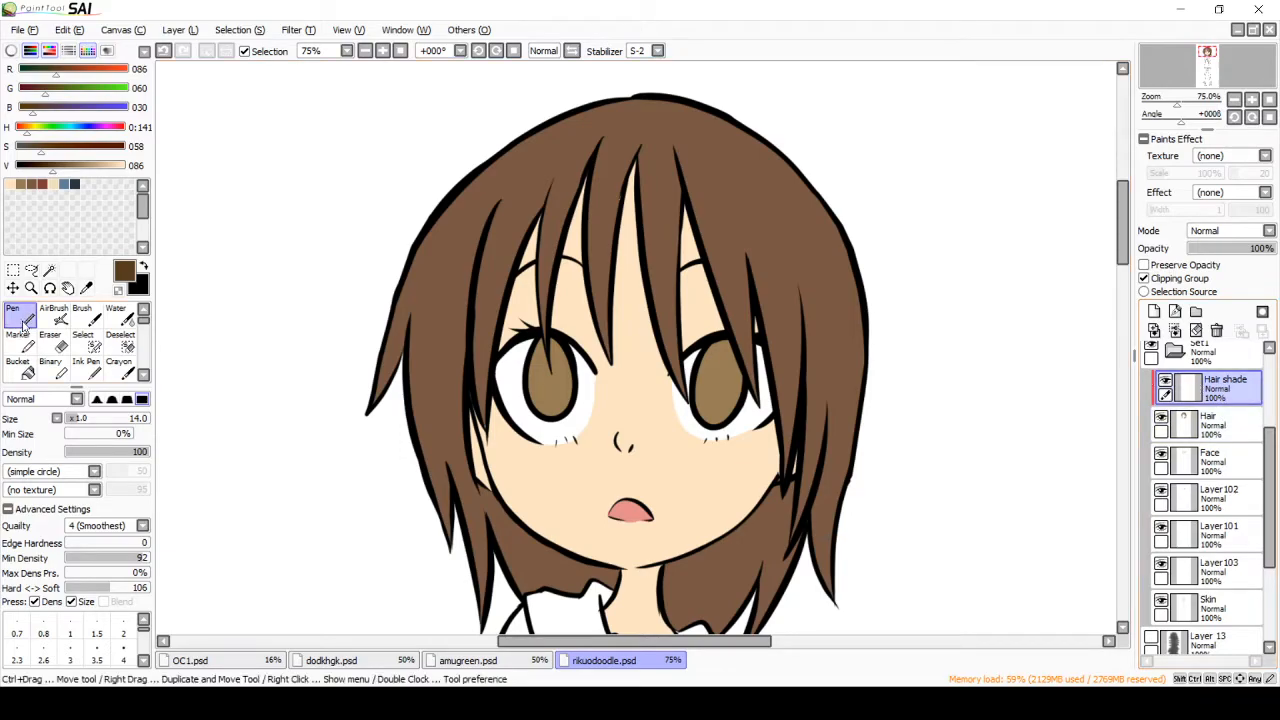
Step: Shade the back hair on both sides of the neck on the Hair shade layer, using the Pen at sizes 18 and 34
{"action": "left_click", "coordinate": [80, 422]}
{"action": "mouse_move", "coordinate": [485, 497]}
{"action": "left_mouse_down"}
{"action": "mouse_move", "coordinate": [521, 590]}
{"action": "mouse_move", "coordinate": [487, 494]}
{"action": "mouse_move", "coordinate": [536, 599]}
{"action": "mouse_move", "coordinate": [556, 602]}
{"action": "mouse_move", "coordinate": [581, 541]}
{"action": "mouse_move", "coordinate": [614, 586]}
{"action": "left_mouse_up"}
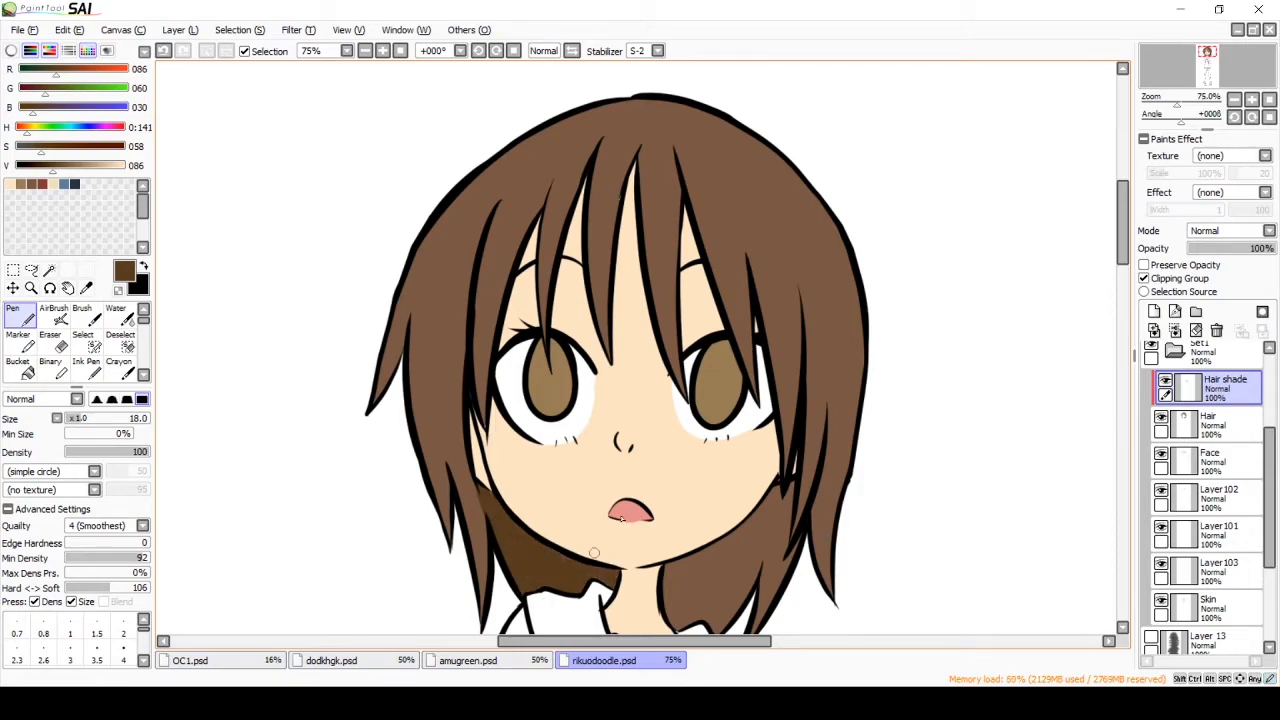
{"action": "left_click", "coordinate": [1161, 418]}
{"action": "left_click", "coordinate": [1161, 418]}
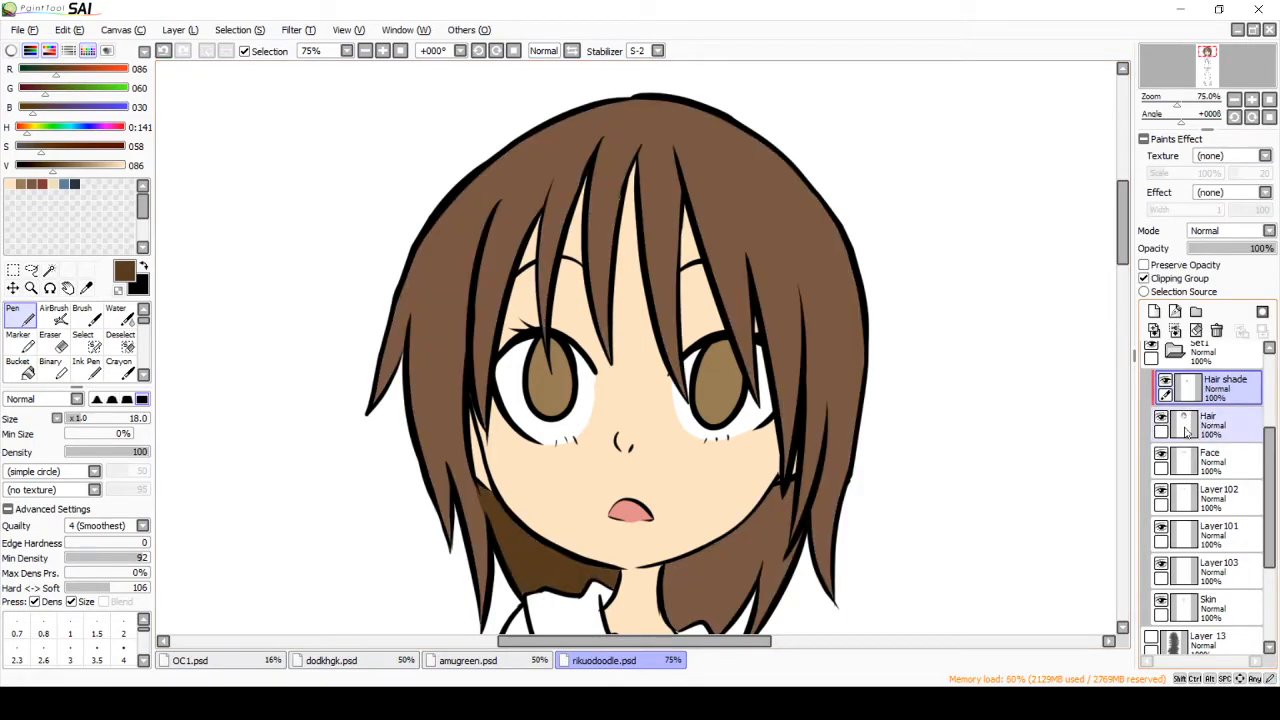
{"action": "left_click", "coordinate": [1178, 427]}
{"action": "left_click", "coordinate": [1178, 392]}
{"action": "mouse_move", "coordinate": [673, 570]}
{"action": "left_mouse_down"}
{"action": "mouse_move", "coordinate": [667, 623]}
{"action": "mouse_move", "coordinate": [676, 565]}
{"action": "mouse_move", "coordinate": [752, 515]}
{"action": "left_mouse_up"}
{"action": "left_click", "coordinate": [89, 419]}
{"action": "mouse_move", "coordinate": [717, 625]}
{"action": "left_mouse_down"}
{"action": "mouse_move", "coordinate": [750, 543]}
{"action": "mouse_move", "coordinate": [745, 612]}
{"action": "mouse_move", "coordinate": [788, 484]}
{"action": "mouse_move", "coordinate": [738, 622]}
{"action": "mouse_move", "coordinate": [786, 574]}
{"action": "left_mouse_up"}
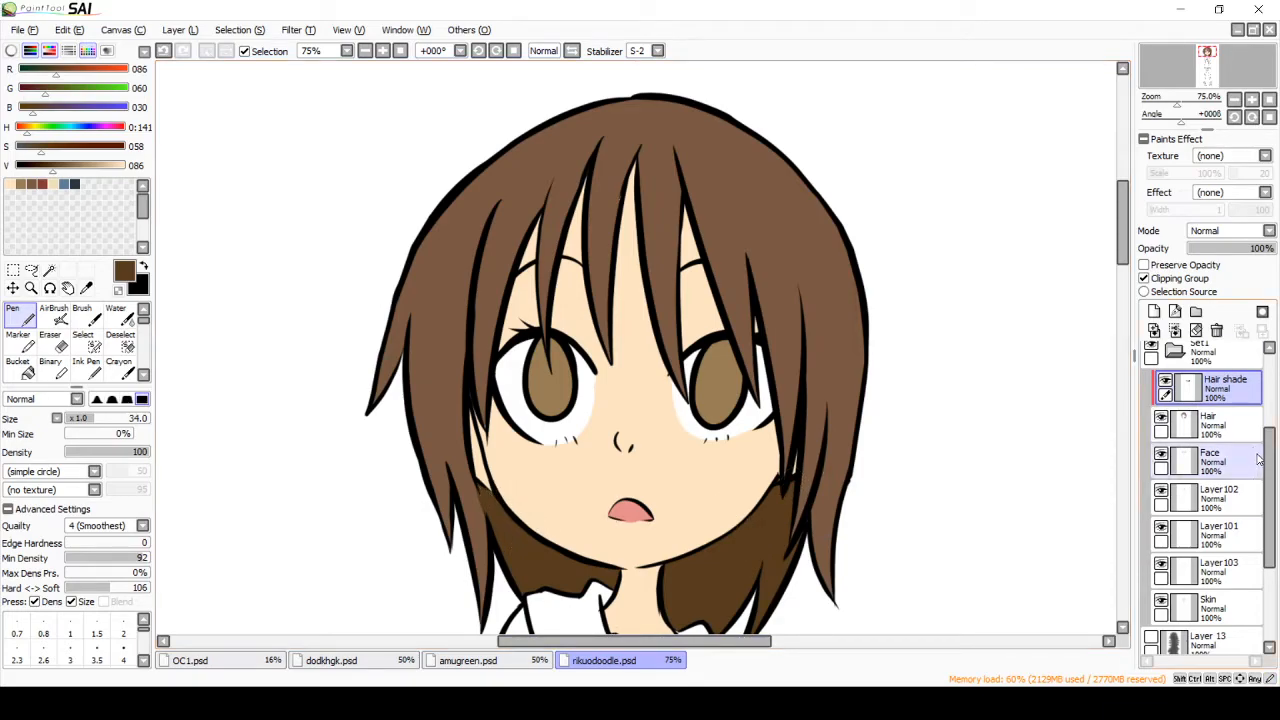
Step: Add a new layer directly above the Skin layer and clip it to Skin
{"action": "left_click_drag", "start_coordinate": [1269, 477], "coordinate": [1269, 485]}
{"action": "left_click", "coordinate": [1222, 592]}
{"action": "left_click", "coordinate": [1157, 312]}
{"action": "left_click", "coordinate": [1145, 278]}
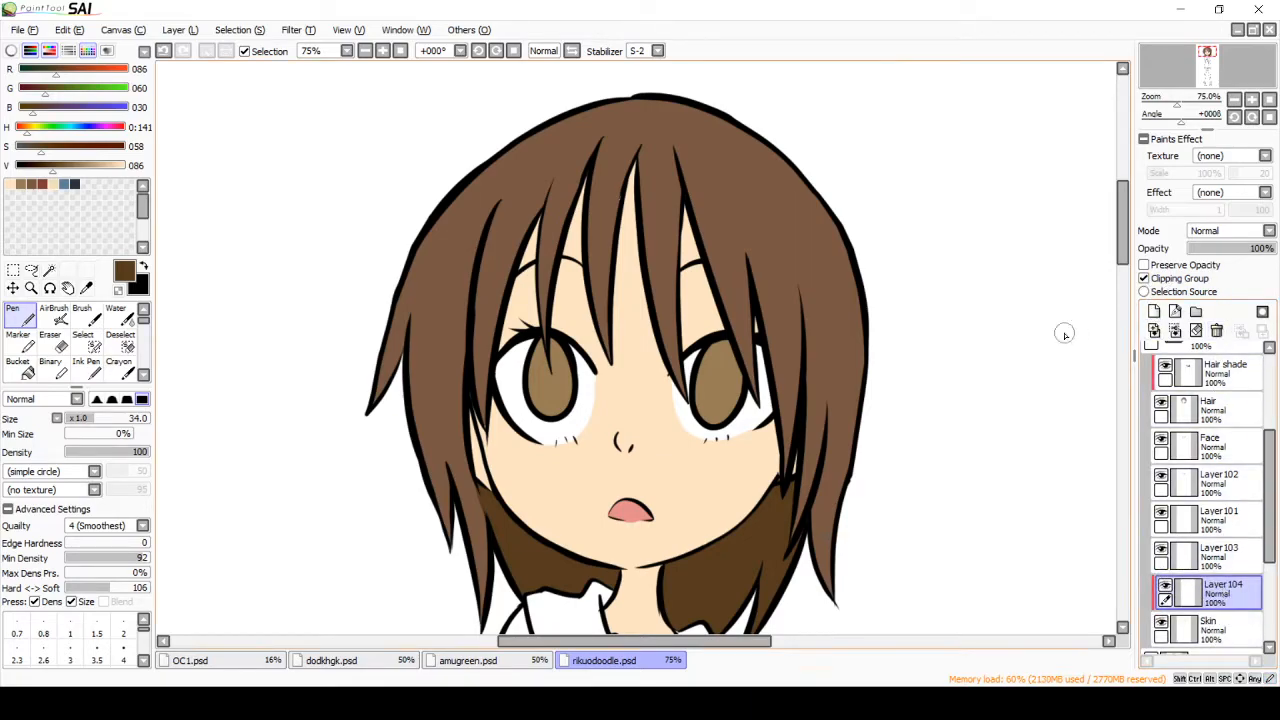
Step: Shade the neck under the chin and the nose with a darker skin tone (RGB 238, 198, 160), using a size 27 Pen
{"action": "left_click", "coordinate": [11, 185]}
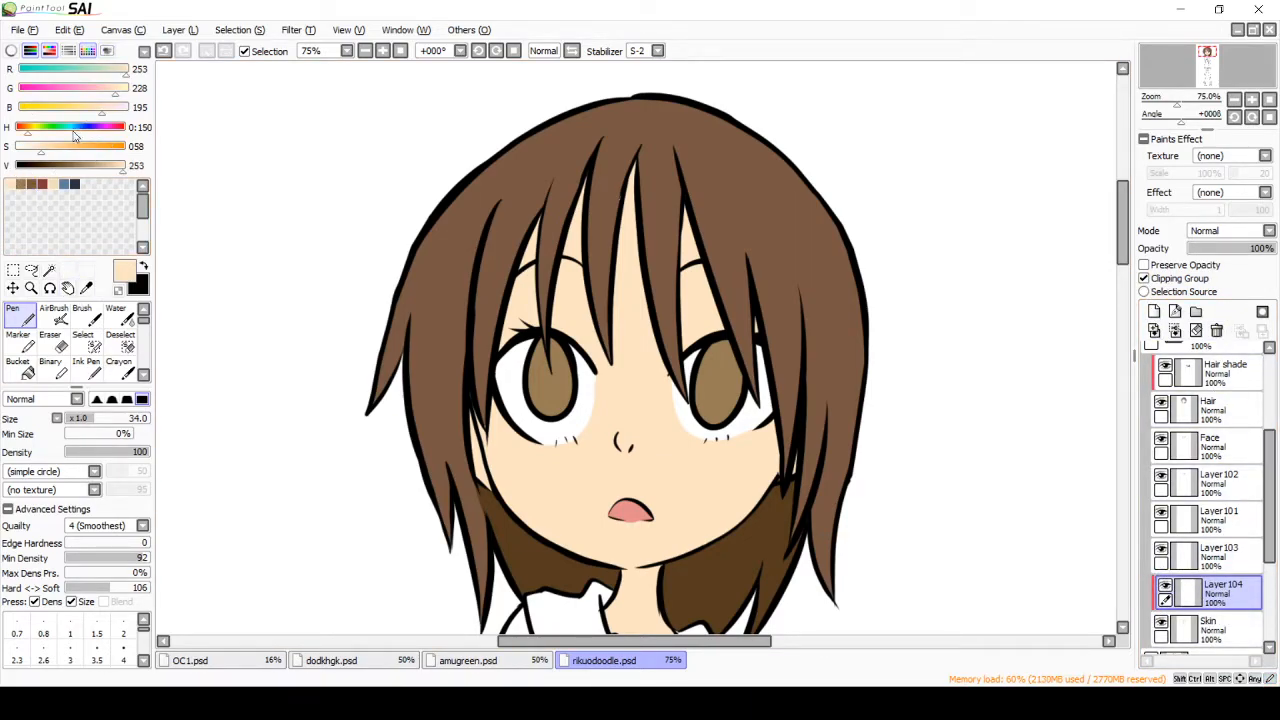
{"action": "left_click", "coordinate": [108, 88]}
{"action": "left_click", "coordinate": [93, 107]}
{"action": "left_click", "coordinate": [116, 165]}
{"action": "left_click", "coordinate": [101, 417]}
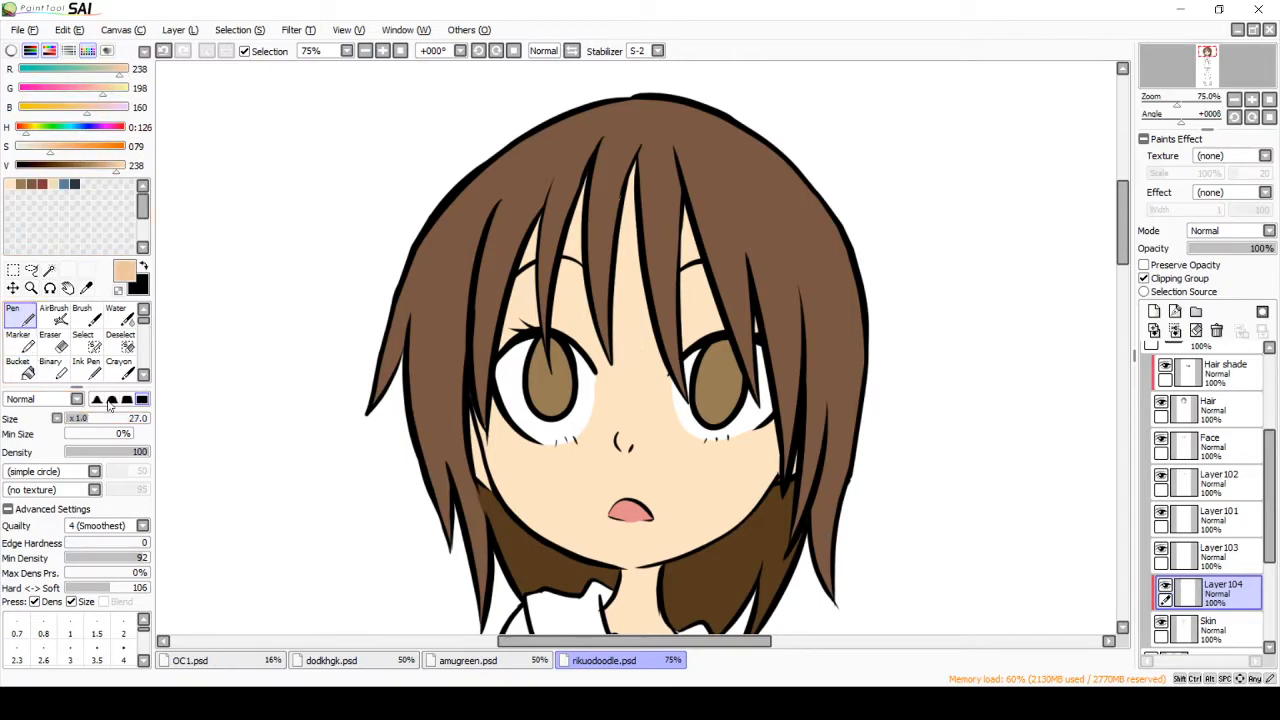
{"action": "mouse_move", "coordinate": [619, 574]}
{"action": "left_mouse_down"}
{"action": "mouse_move", "coordinate": [667, 578]}
{"action": "mouse_move", "coordinate": [580, 604]}
{"action": "left_mouse_up"}
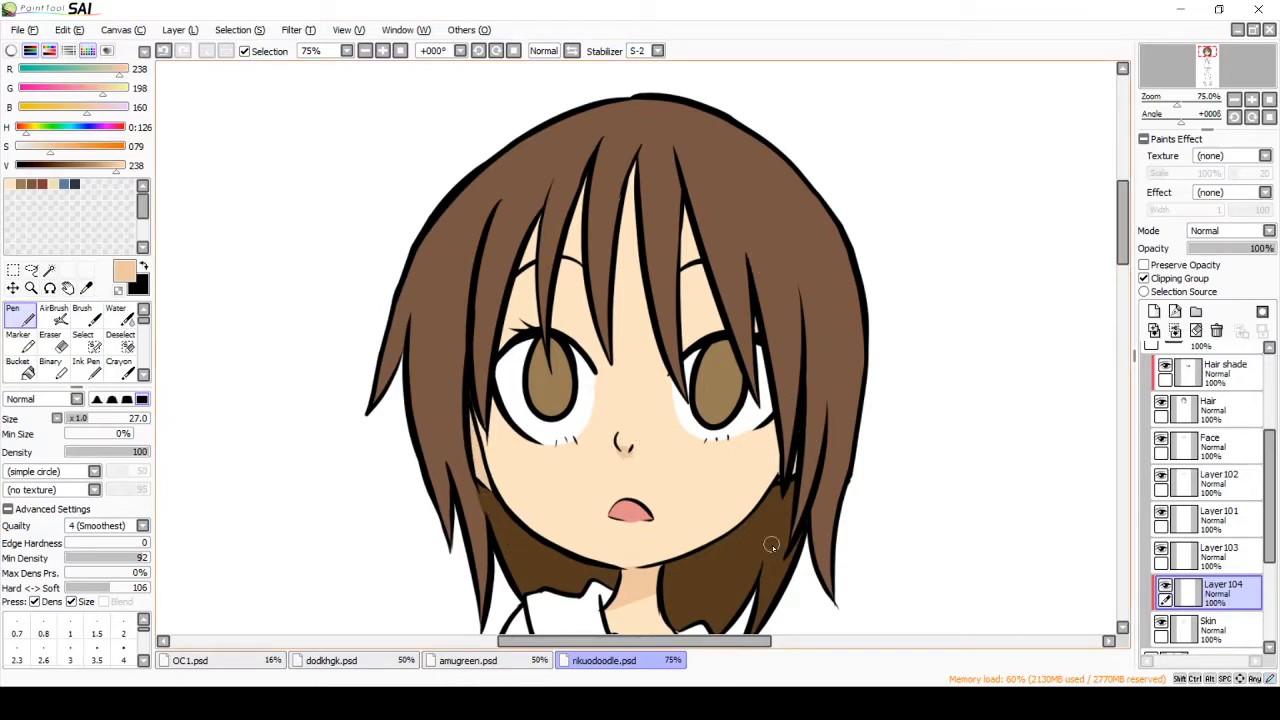
Step: Paint the shadows cast by the bangs on the forehead and around the eyes, and shade the cheek beside the side hair
{"action": "mouse_move", "coordinate": [534, 215]}
{"action": "left_mouse_down"}
{"action": "mouse_move", "coordinate": [513, 317]}
{"action": "mouse_move", "coordinate": [510, 300]}
{"action": "mouse_move", "coordinate": [520, 276]}
{"action": "mouse_move", "coordinate": [543, 318]}
{"action": "left_mouse_up"}
{"action": "left_click_drag", "start_coordinate": [592, 190], "coordinate": [562, 318]}
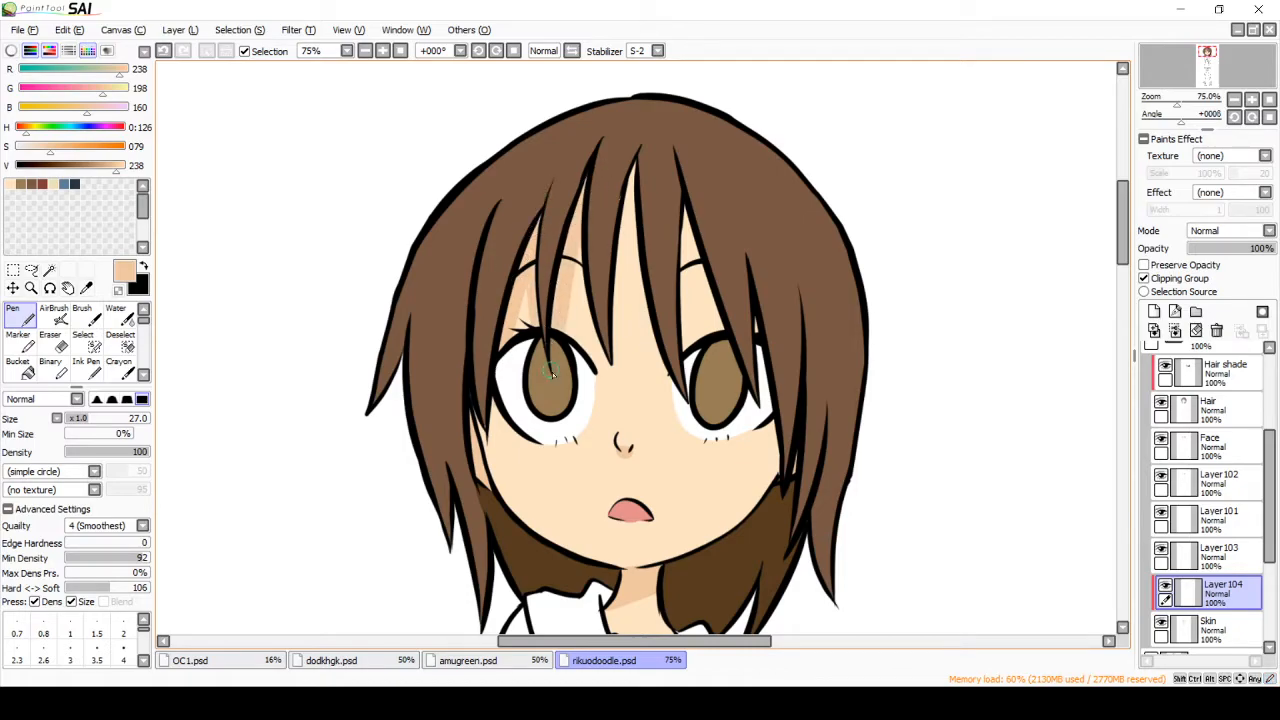
{"action": "left_click_drag", "start_coordinate": [580, 250], "coordinate": [599, 344]}
{"action": "left_click_drag", "start_coordinate": [632, 173], "coordinate": [617, 318]}
{"action": "mouse_move", "coordinate": [628, 212]}
{"action": "left_mouse_down"}
{"action": "mouse_move", "coordinate": [616, 340]}
{"action": "mouse_move", "coordinate": [647, 311]}
{"action": "left_mouse_up"}
{"action": "left_click_drag", "start_coordinate": [635, 260], "coordinate": [668, 378]}
{"action": "left_click_drag", "start_coordinate": [688, 210], "coordinate": [716, 330]}
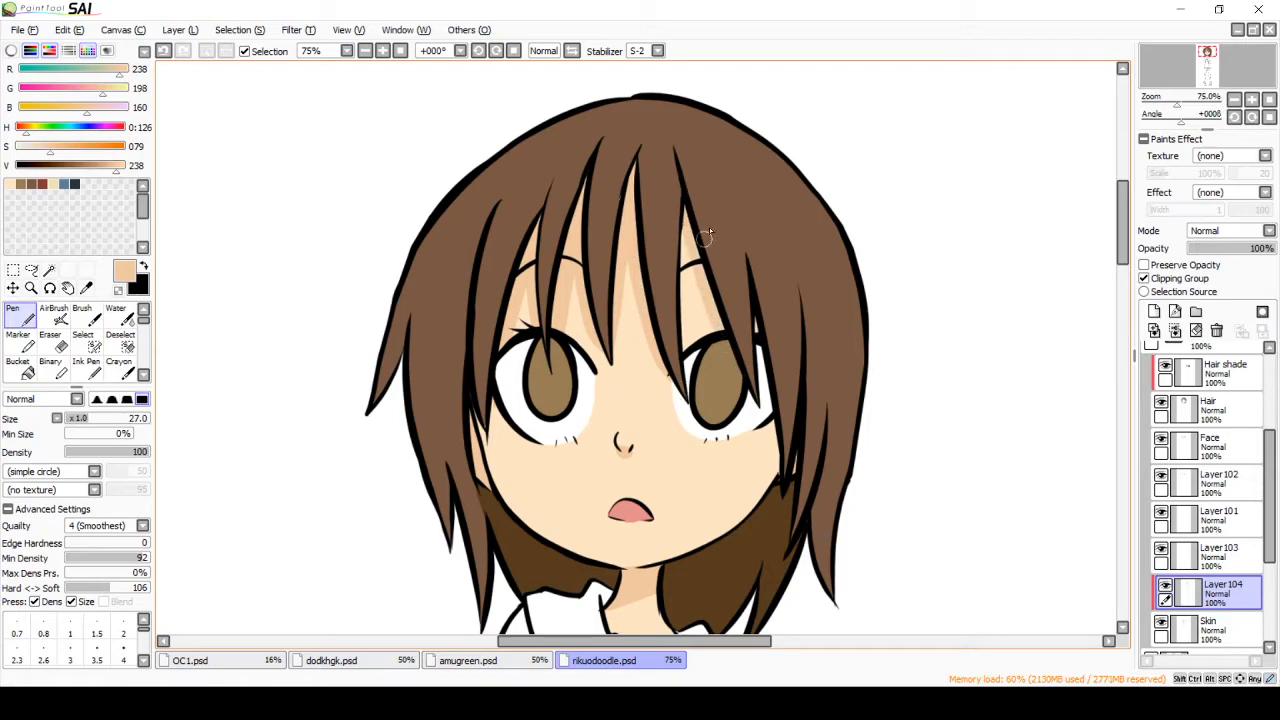
{"action": "left_click_drag", "start_coordinate": [766, 424], "coordinate": [777, 490]}
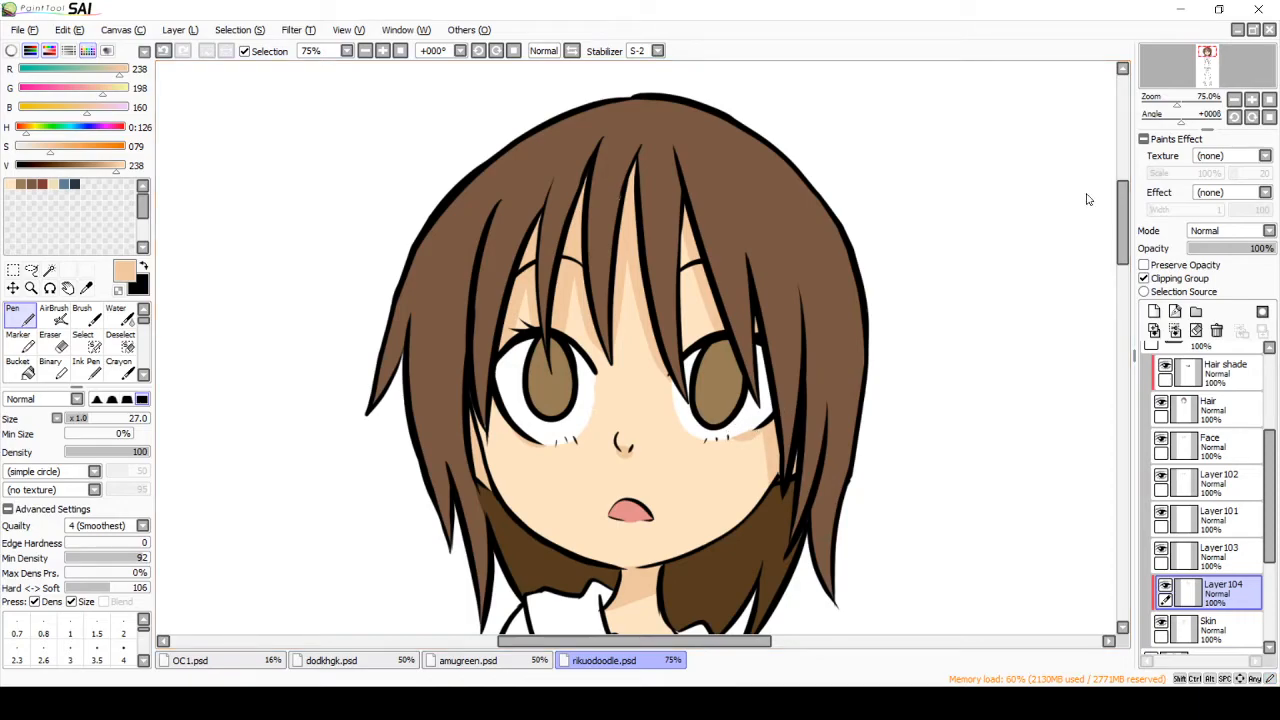
Step: Shade the skin of the hands in front of the chest with the same skin shadow color
{"action": "left_click_drag", "start_coordinate": [1122, 212], "coordinate": [1122, 248]}
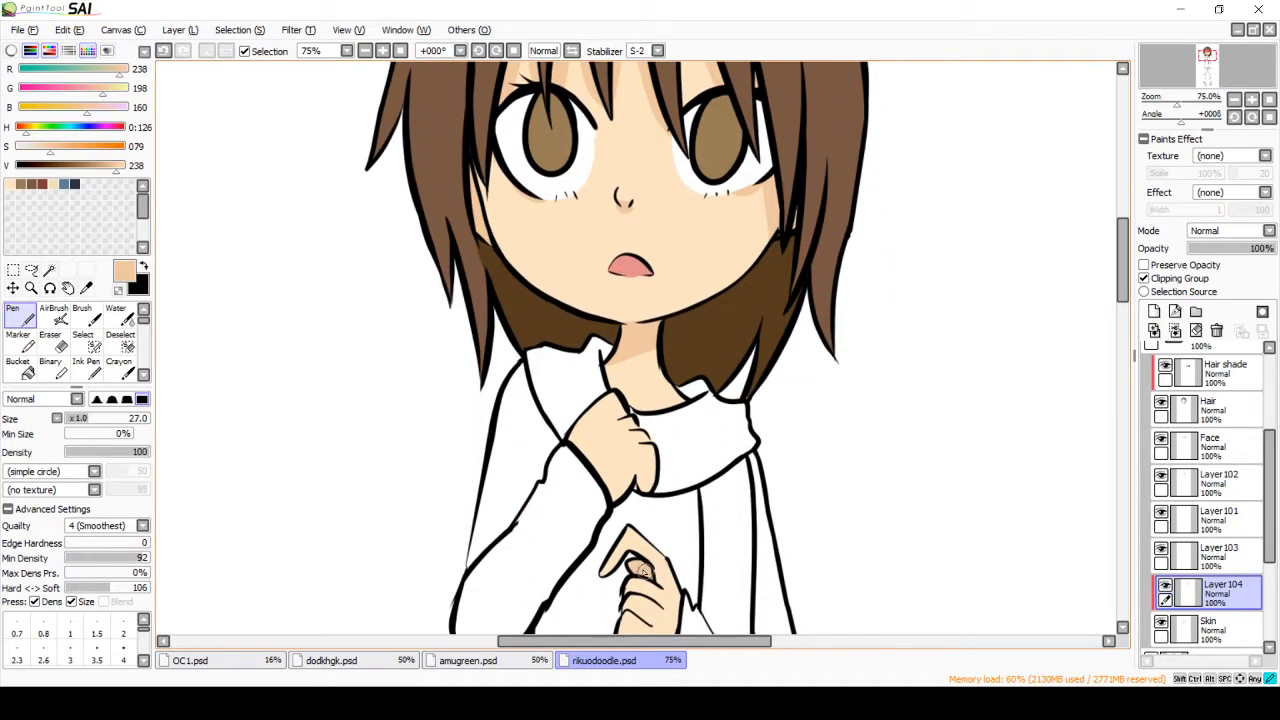
{"action": "mouse_move", "coordinate": [638, 437]}
{"action": "left_mouse_down"}
{"action": "mouse_move", "coordinate": [652, 437]}
{"action": "mouse_move", "coordinate": [634, 415]}
{"action": "left_mouse_up"}
{"action": "left_click_drag", "start_coordinate": [1122, 272], "coordinate": [1122, 241]}
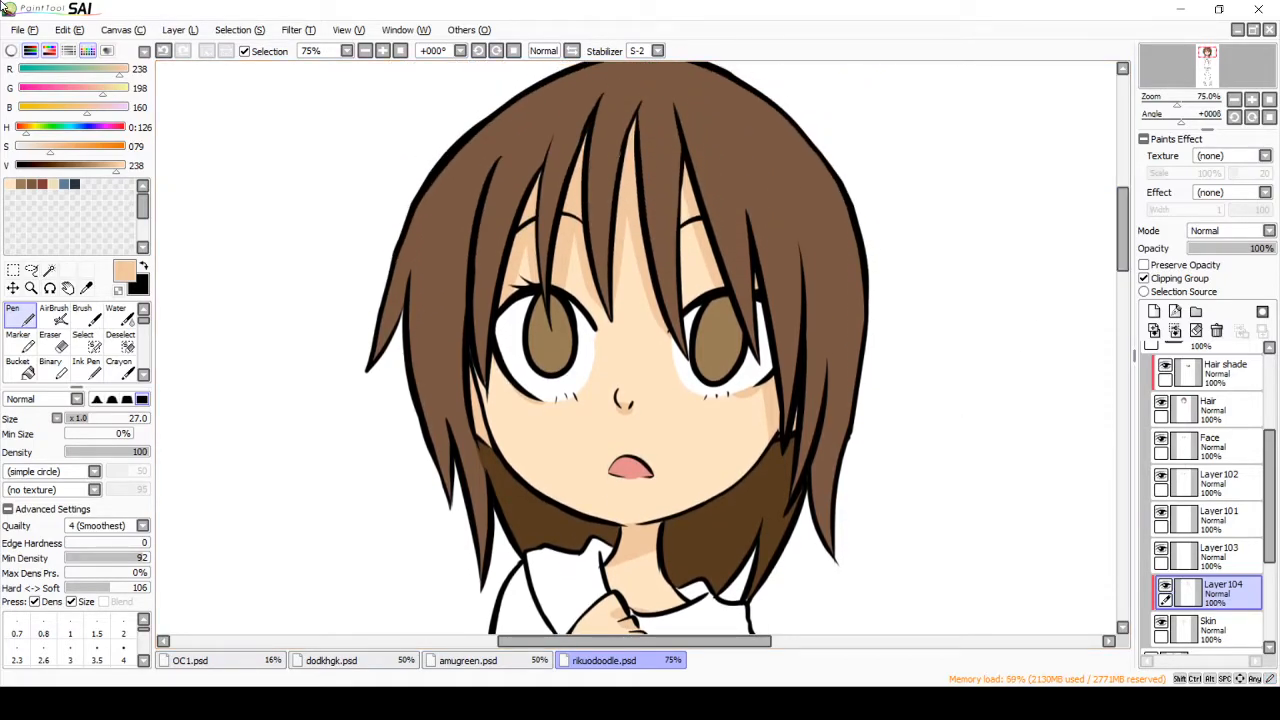
Step: Compare the skin shading with its clipping to the Skin layer turned off and on again
{"action": "left_click", "coordinate": [1146, 277]}
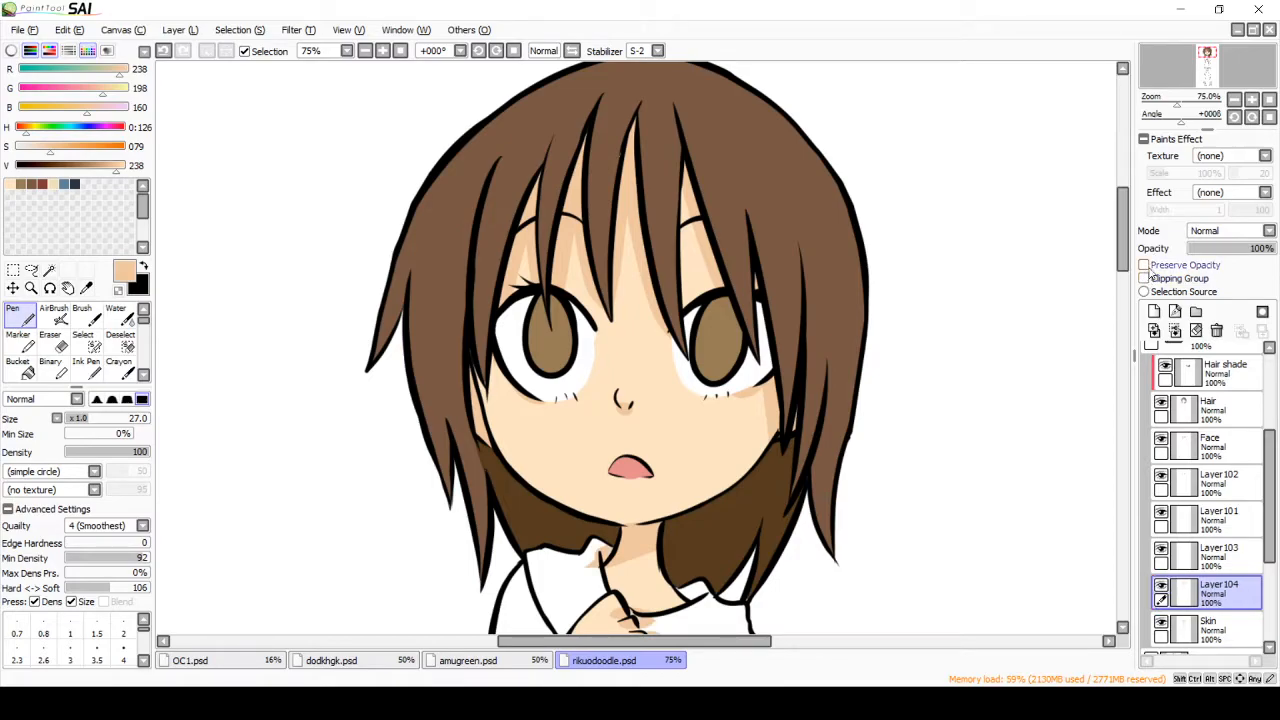
{"action": "left_click", "coordinate": [1146, 278]}
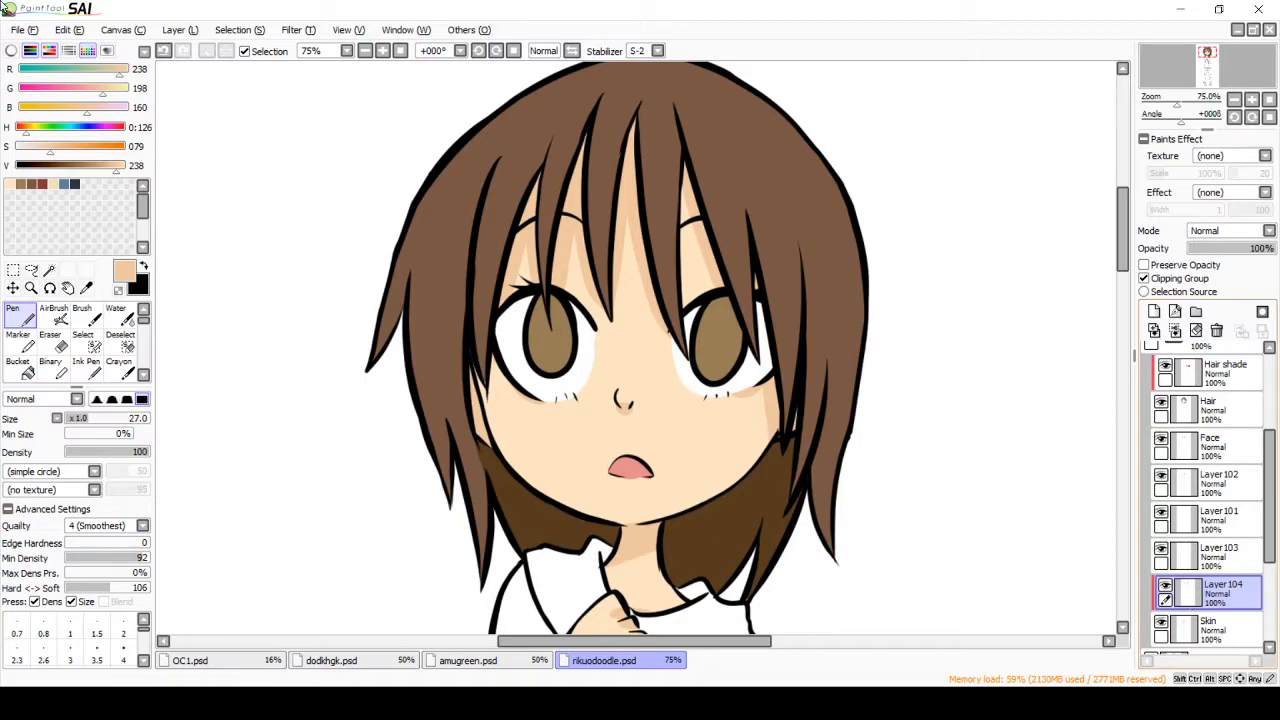
Step: Add another clipped layer above the skin shading and set a deeper skin shadow color (RGB 184, 132, 87)
{"action": "left_click", "coordinate": [1154, 311]}
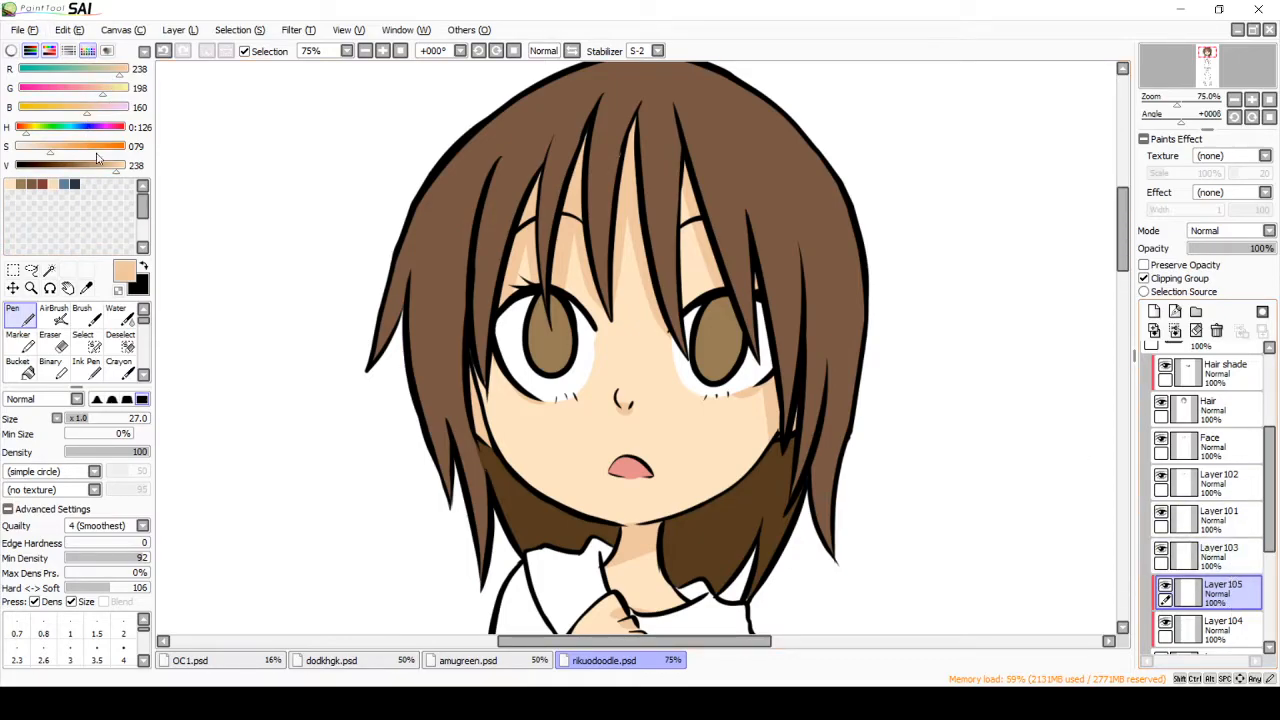
{"action": "left_click", "coordinate": [77, 107]}
{"action": "left_click", "coordinate": [98, 89]}
{"action": "left_click", "coordinate": [119, 70]}
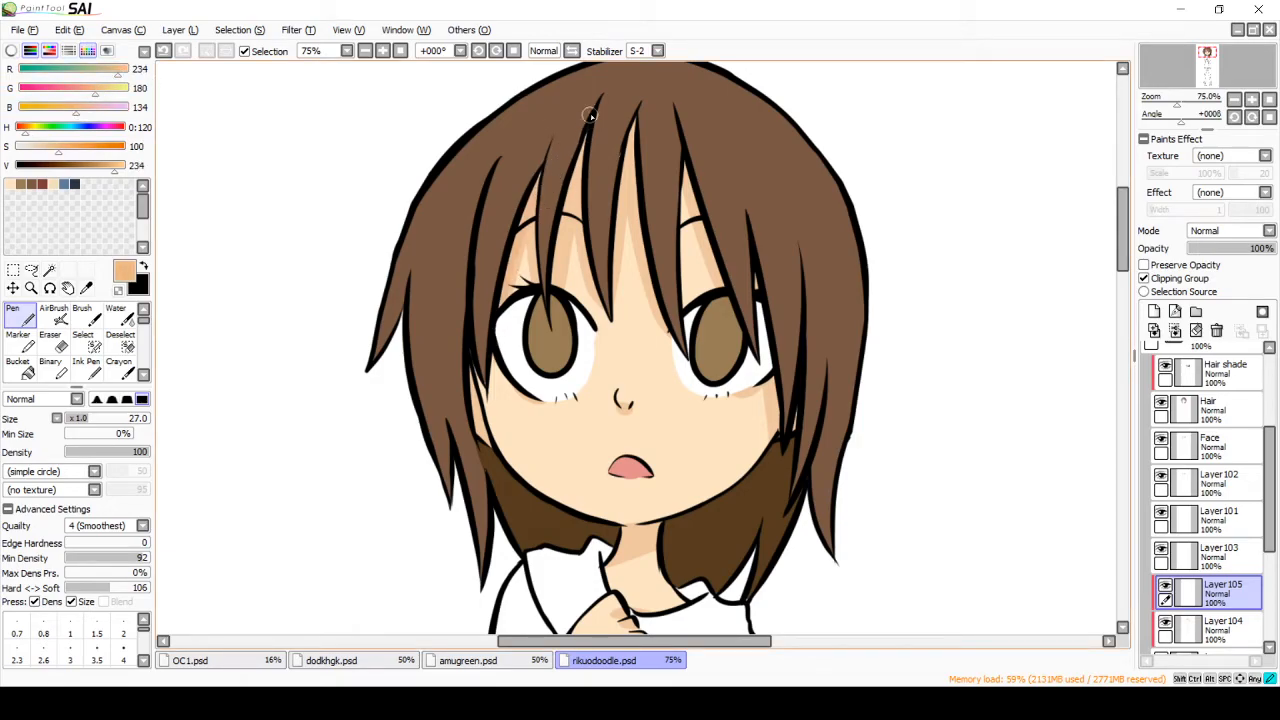
{"action": "left_click", "coordinate": [93, 165]}
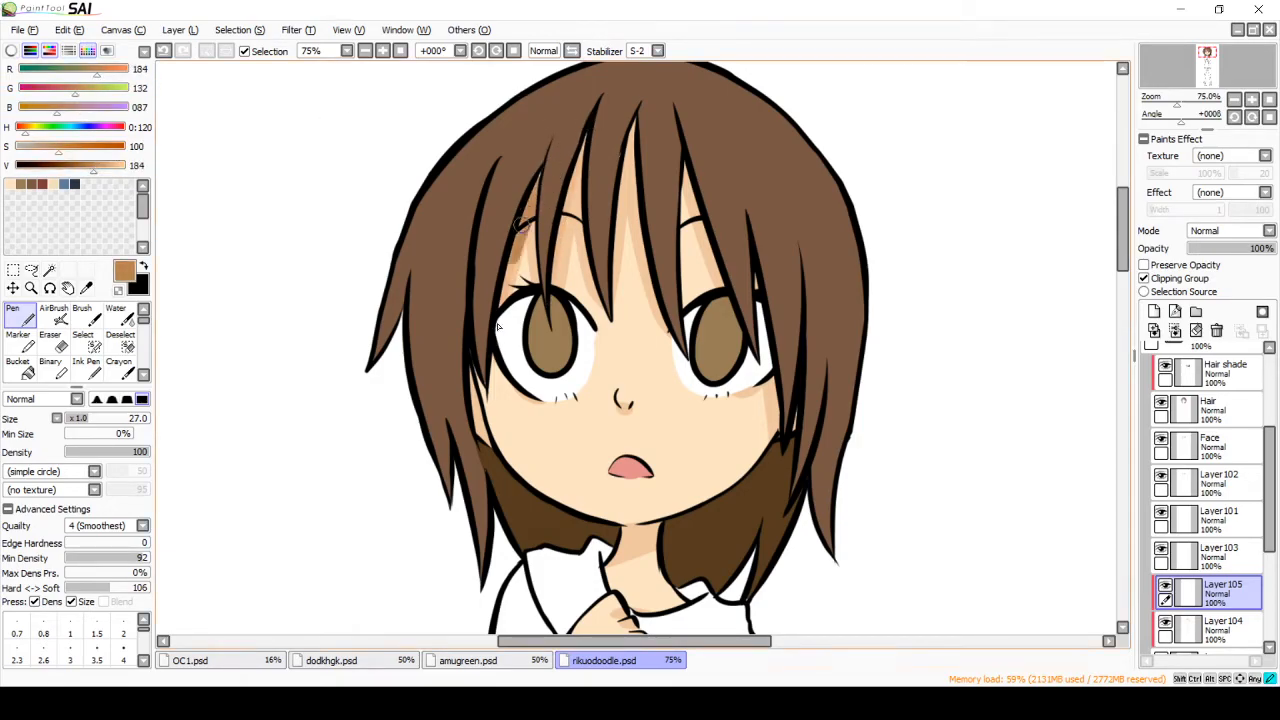
Step: Try a second, deeper shadow under the bangs on the new layer, and delete that layer
{"action": "left_click_drag", "start_coordinate": [636, 134], "coordinate": [614, 203]}
{"action": "left_click_drag", "start_coordinate": [633, 157], "coordinate": [646, 231]}
{"action": "left_click_drag", "start_coordinate": [687, 168], "coordinate": [712, 257]}
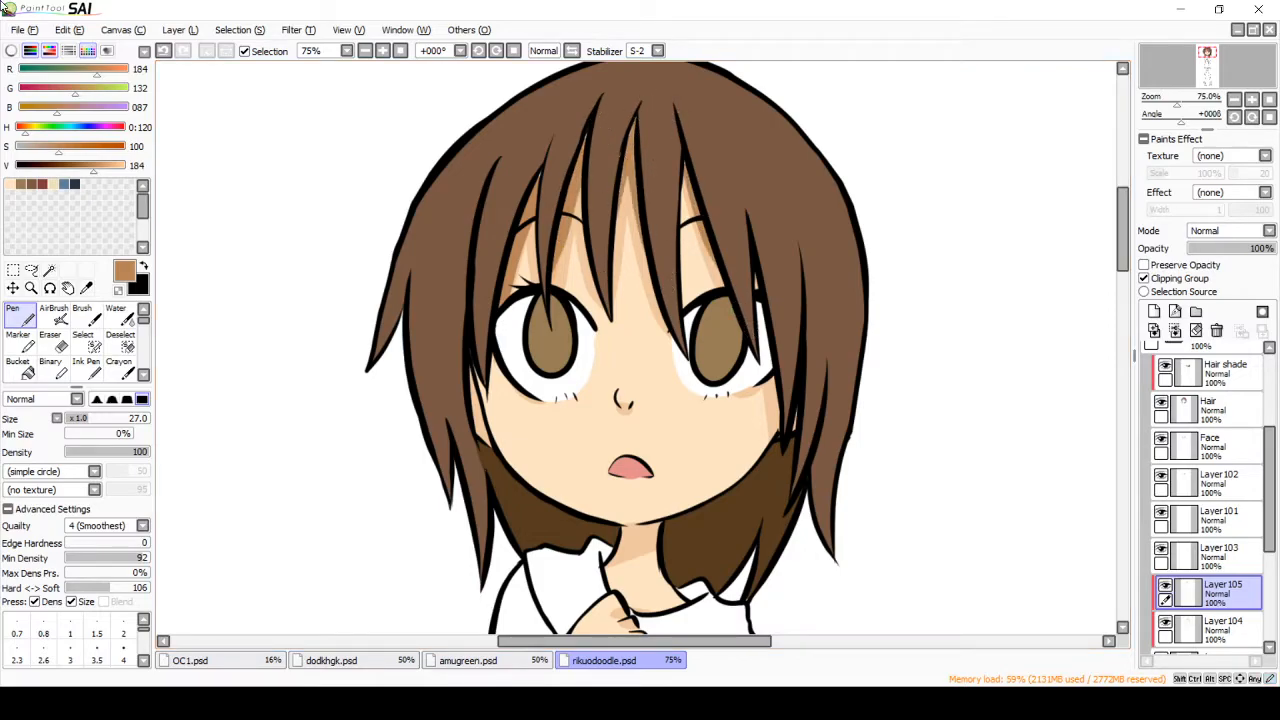
{"action": "left_click", "coordinate": [1216, 330]}
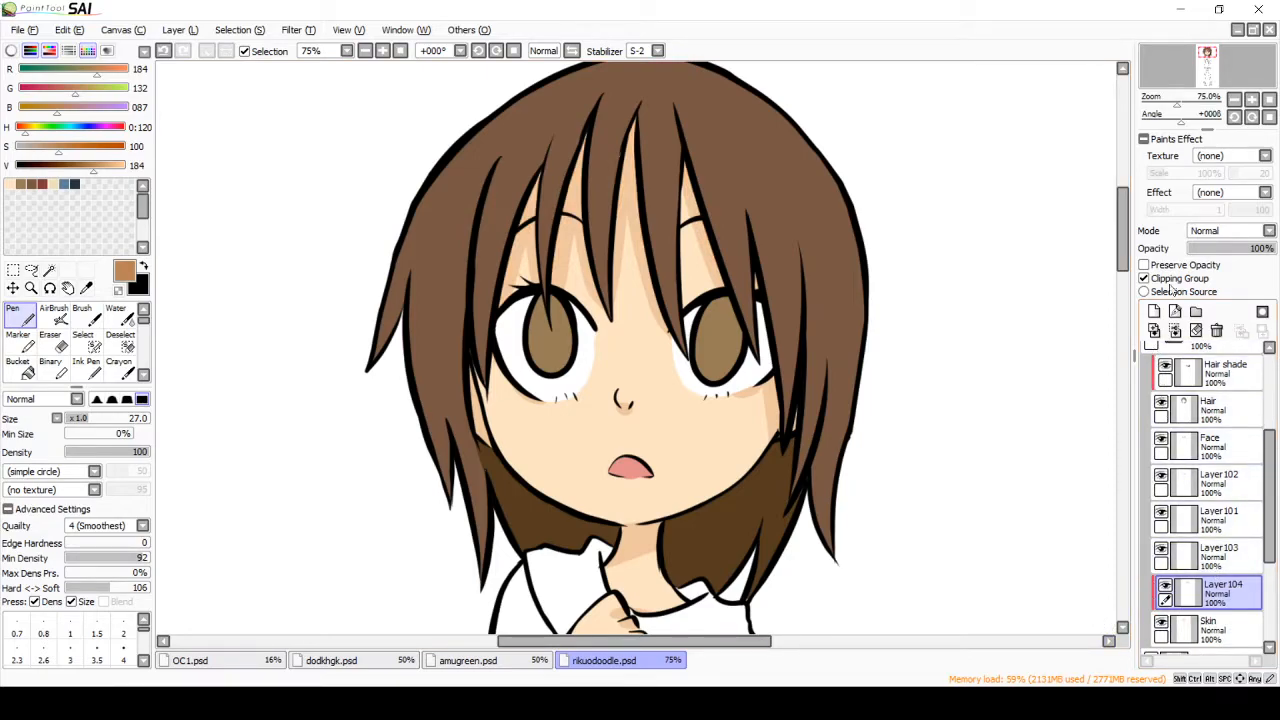
Step: Add a new clipped layer above the skin shading in Multiply mode and pick the base skin color (RGB 253, 228, 195)
{"action": "left_click", "coordinate": [1154, 311]}
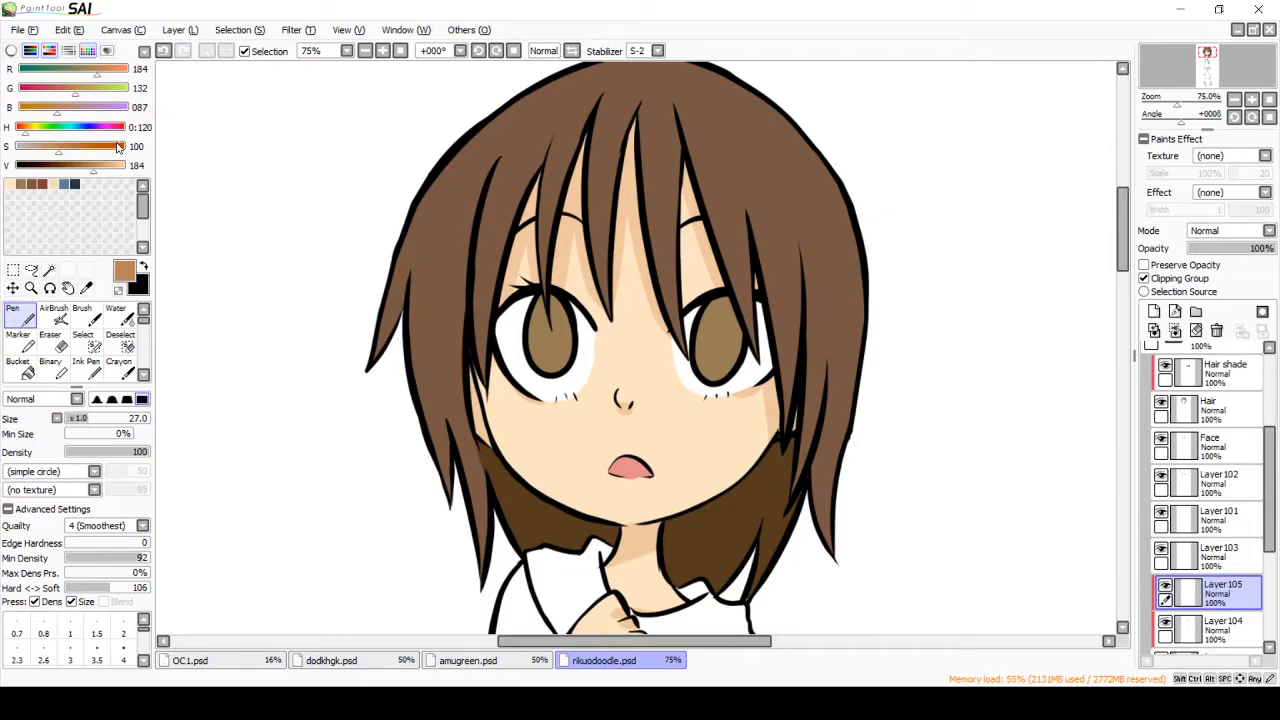
{"action": "left_click", "coordinate": [118, 166]}
{"action": "left_click", "coordinate": [12, 184]}
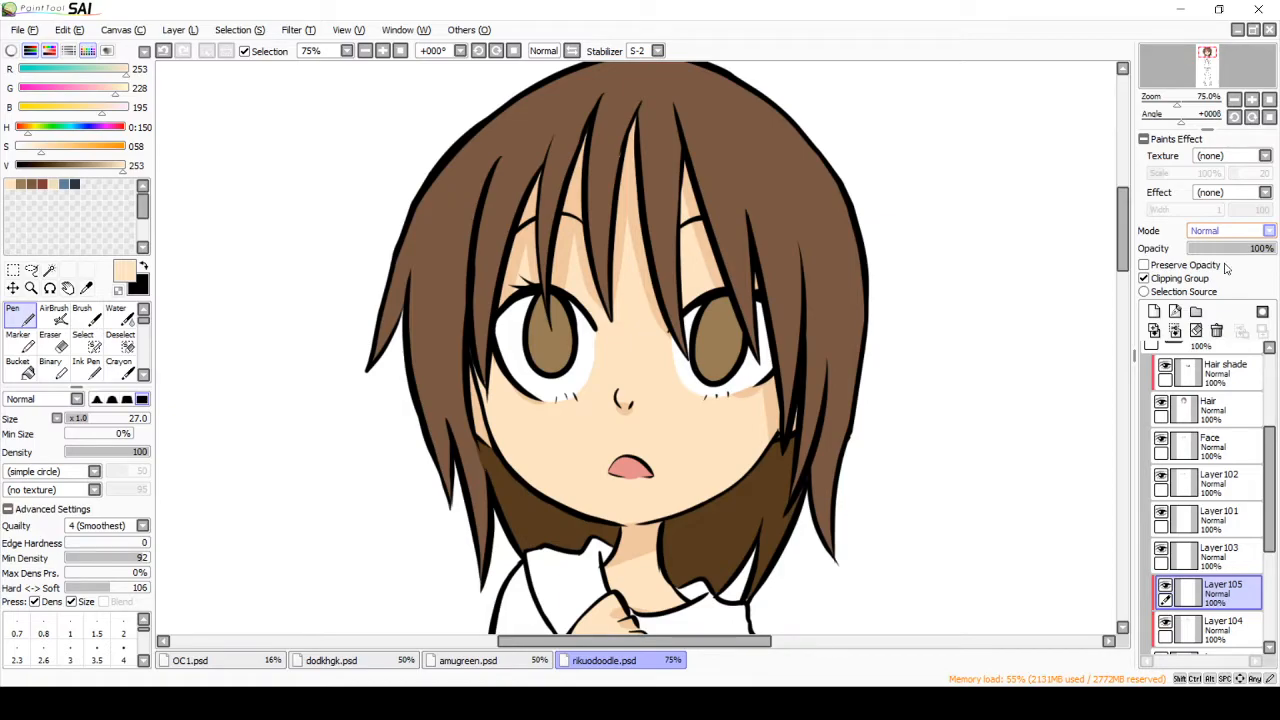
{"action": "key", "text": "Down"}
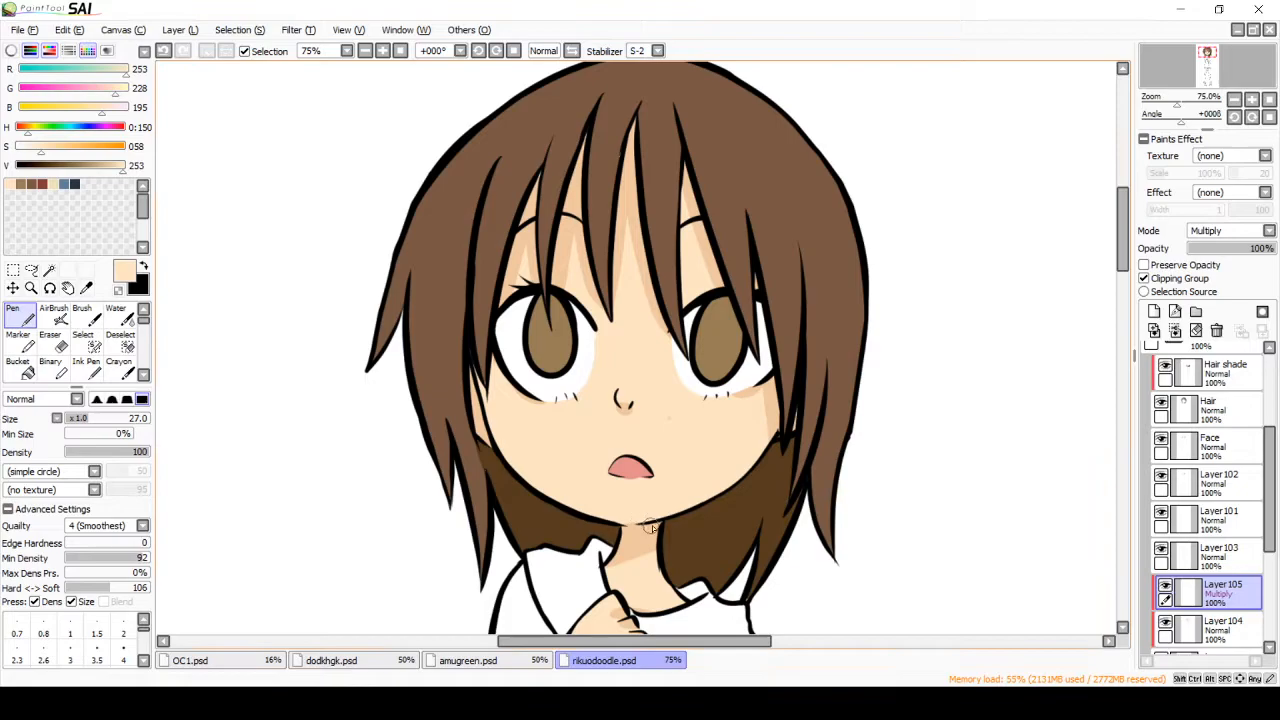
Step: Try Multiply shading strokes under the eye beside the side hair and undo them
{"action": "mouse_move", "coordinate": [774, 379]}
{"action": "left_mouse_down"}
{"action": "mouse_move", "coordinate": [734, 393]}
{"action": "mouse_move", "coordinate": [767, 407]}
{"action": "left_mouse_up"}
{"action": "left_click", "coordinate": [381, 53]}
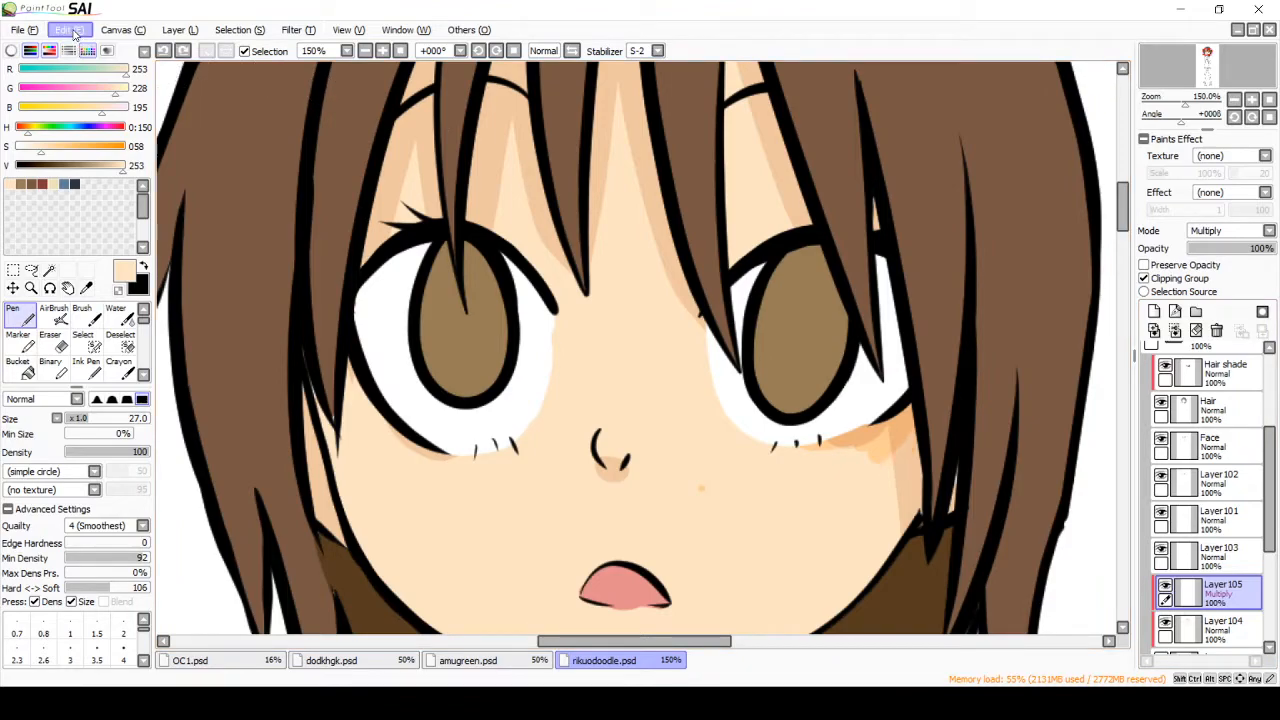
{"action": "key", "text": "ctrl+z"}
{"action": "key", "text": "ctrl+z"}
{"action": "key", "text": "ctrl+z"}
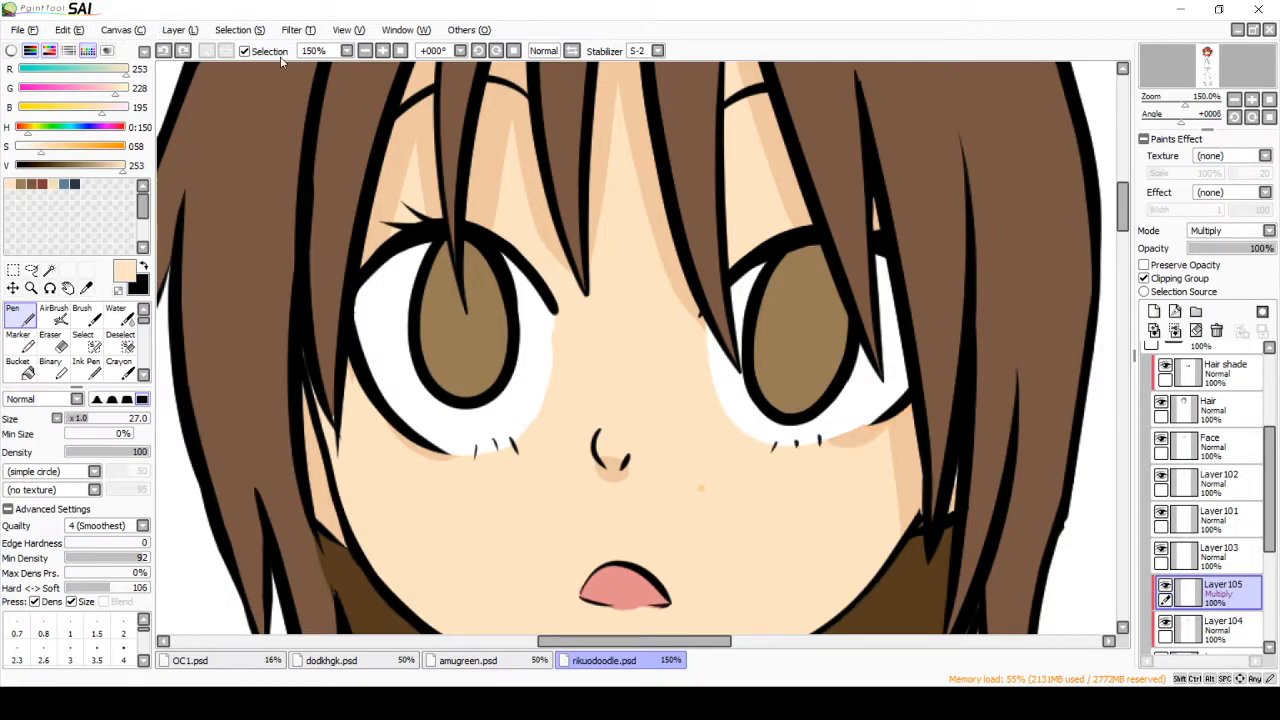
{"action": "left_click", "coordinate": [366, 51]}
{"action": "left_click", "coordinate": [367, 52]}
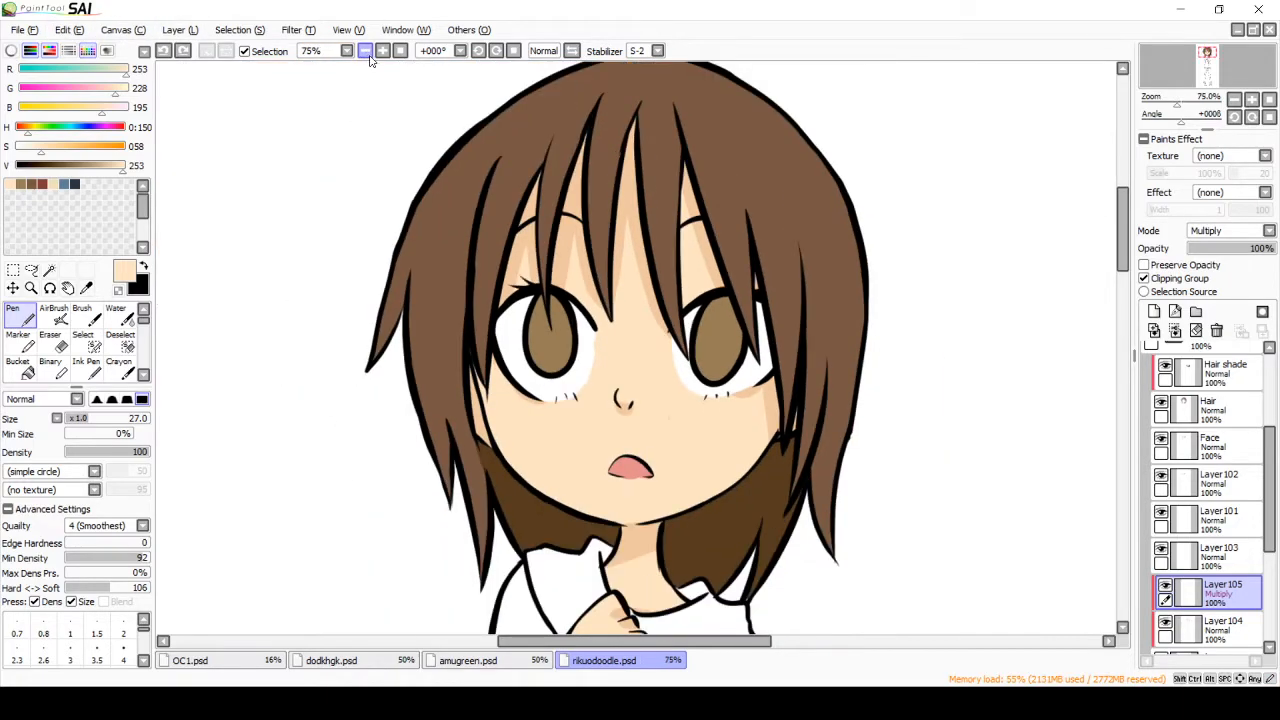
Step: Airbrush soft shadows at brush size 120 across the forehead under the bangs on the clipped Multiply layer
{"action": "left_click", "coordinate": [57, 316]}
{"action": "scroll", "coordinate": [140, 354], "scroll_direction": "down", "scroll_amount": 3}
{"action": "scroll", "coordinate": [140, 360], "scroll_direction": "up", "scroll_amount": 3}
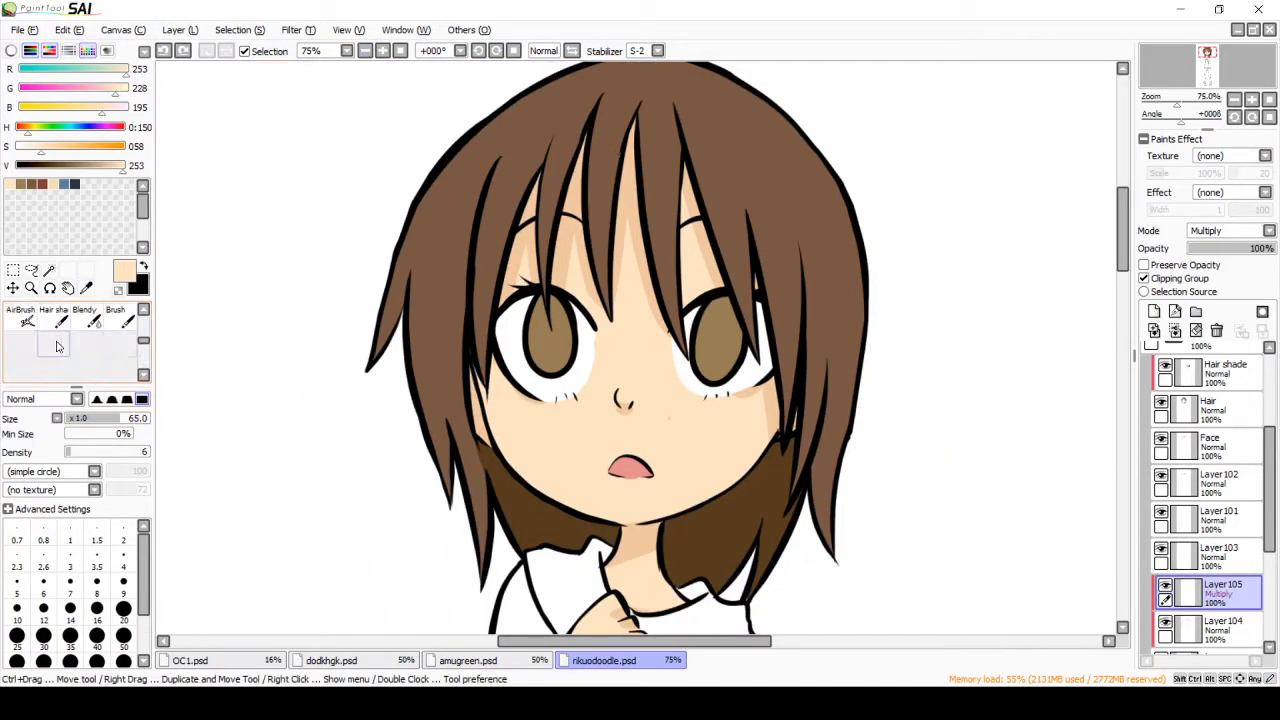
{"action": "left_click", "coordinate": [20, 318]}
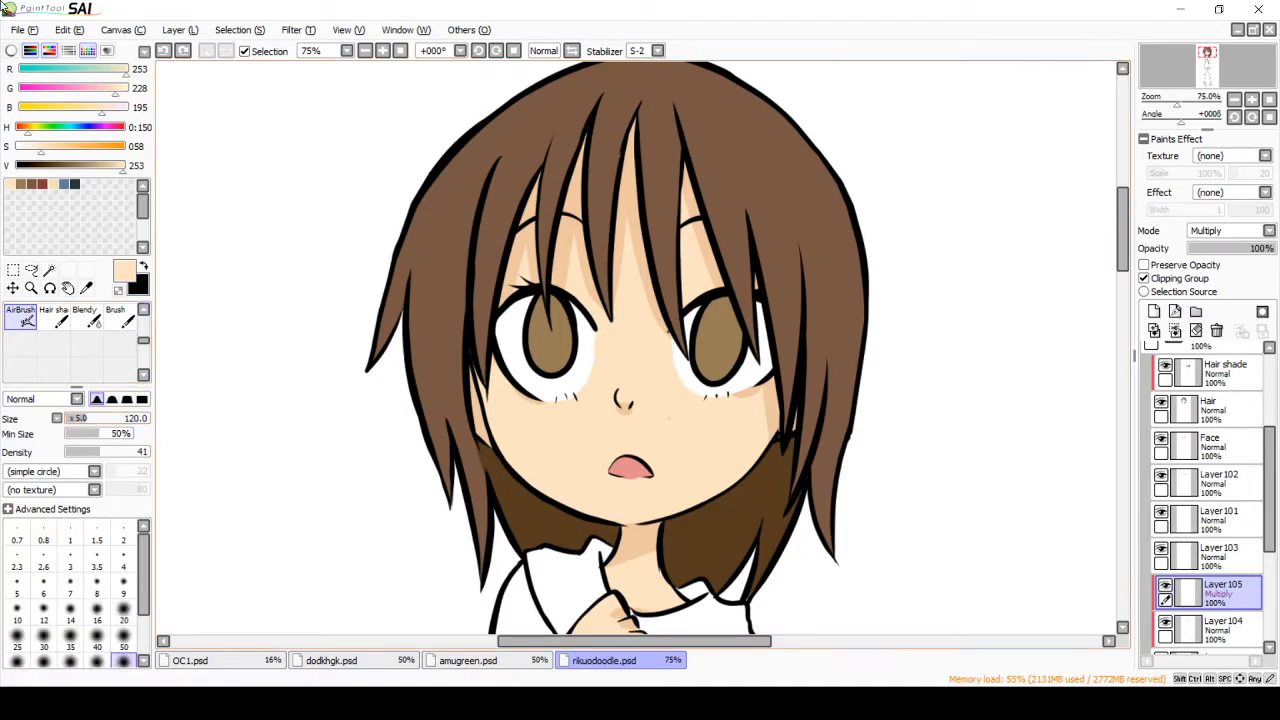
{"action": "mouse_move", "coordinate": [732, 192]}
{"action": "left_mouse_down"}
{"action": "mouse_move", "coordinate": [694, 219]}
{"action": "mouse_move", "coordinate": [511, 268]}
{"action": "mouse_move", "coordinate": [651, 93]}
{"action": "left_mouse_up"}
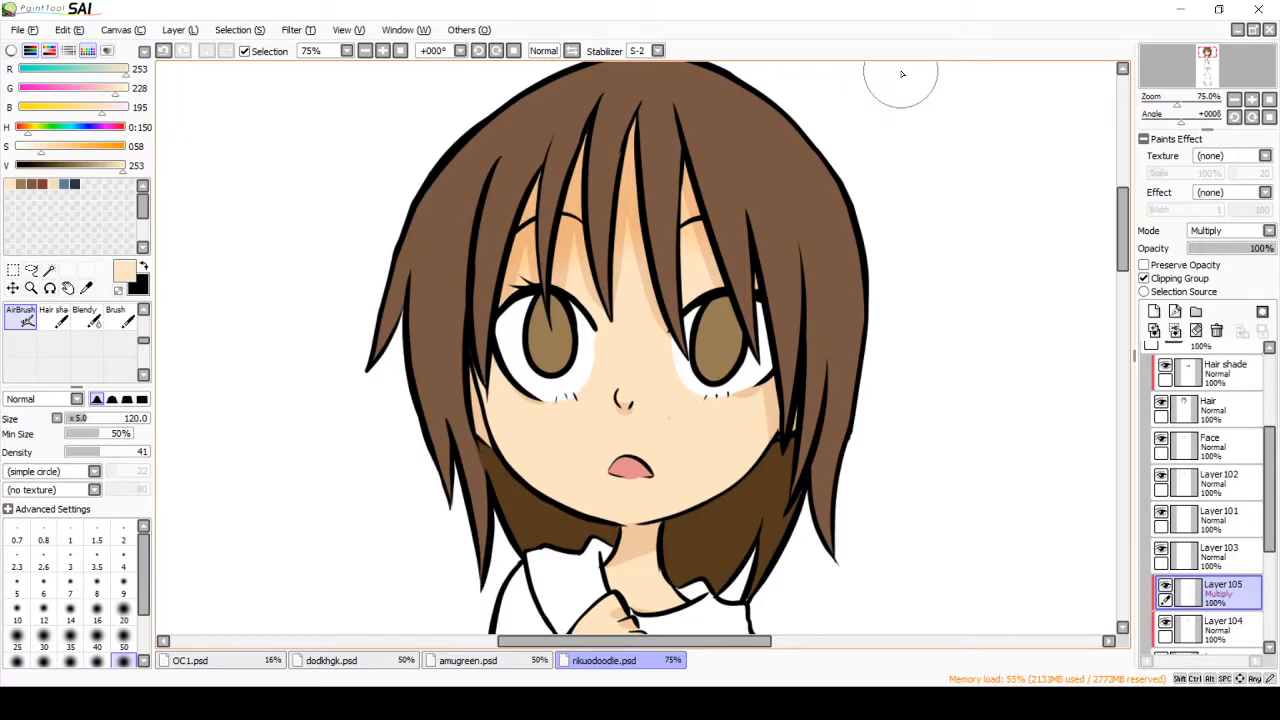
Step: Set a warmer skin shadow color (RGB 244, 202, 176) and airbrush it along the face beneath the bangs
{"action": "left_click", "coordinate": [114, 165]}
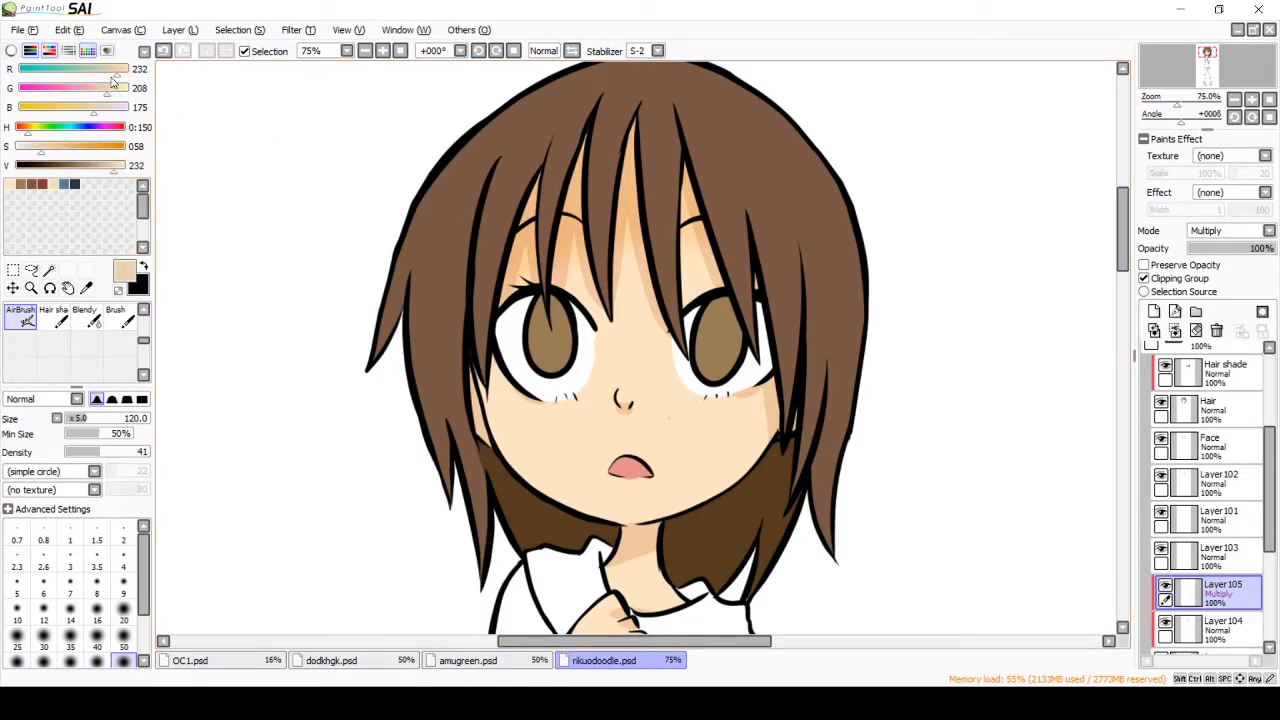
{"action": "left_click", "coordinate": [120, 168]}
{"action": "left_click", "coordinate": [105, 91]}
{"action": "left_click", "coordinate": [94, 109]}
{"action": "mouse_move", "coordinate": [534, 179]}
{"action": "left_mouse_down"}
{"action": "mouse_move", "coordinate": [699, 117]}
{"action": "mouse_move", "coordinate": [530, 212]}
{"action": "mouse_move", "coordinate": [645, 228]}
{"action": "mouse_move", "coordinate": [902, 299]}
{"action": "left_mouse_up"}
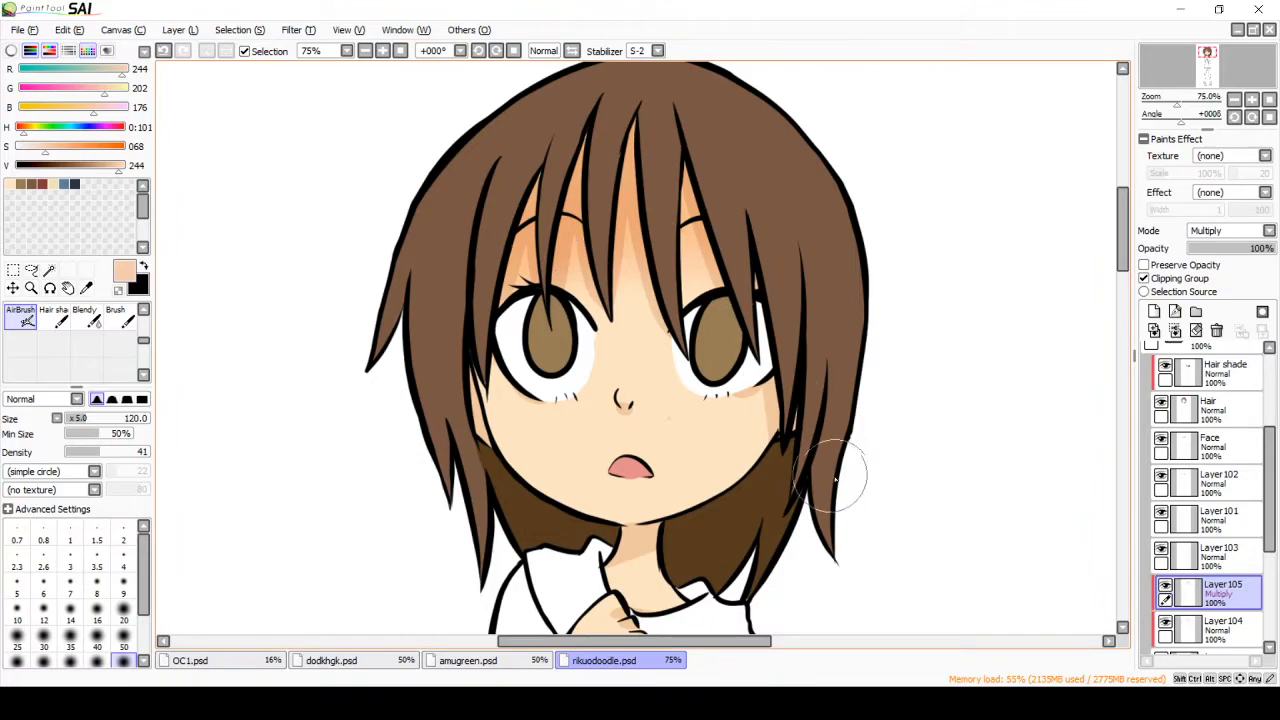
Step: Add another clipped Multiply layer above the skin shading and set a pink blush color (RGB 244, 170, 150)
{"action": "left_click", "coordinate": [1154, 311]}
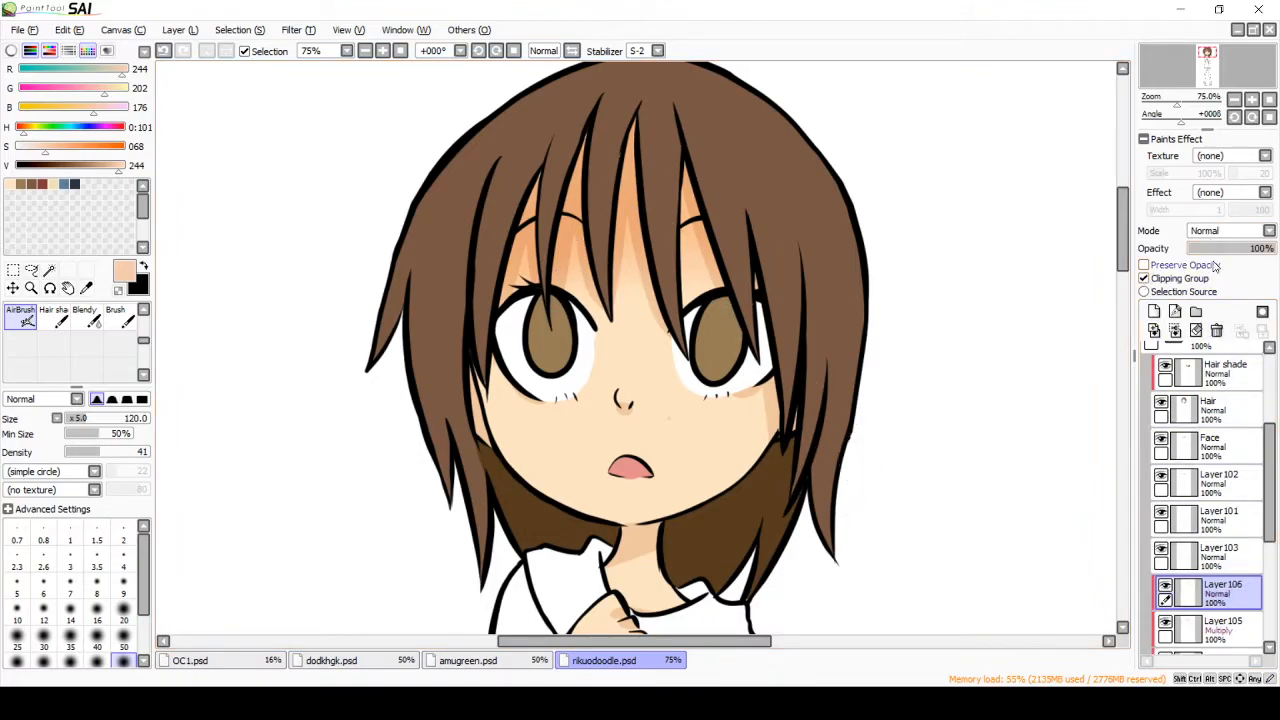
{"action": "left_click", "coordinate": [1214, 264]}
{"action": "left_click", "coordinate": [91, 93]}
{"action": "left_click", "coordinate": [83, 108]}
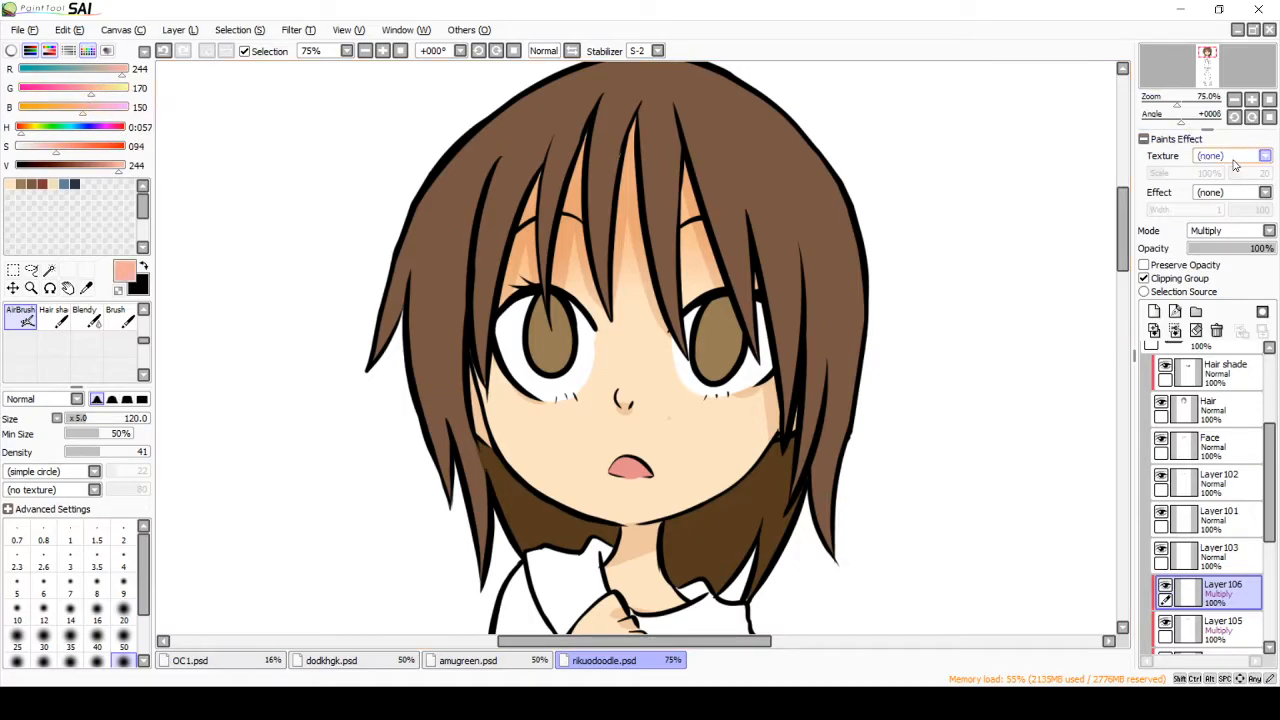
Step: Airbrush a soft blush on the cheeks under both eyes and leave the blush layer in Multiply mode
{"action": "left_click", "coordinate": [1235, 232]}
{"action": "left_click", "coordinate": [1221, 249]}
{"action": "left_click_drag", "start_coordinate": [738, 378], "coordinate": [799, 375]}
{"action": "left_click_drag", "start_coordinate": [502, 380], "coordinate": [571, 386]}
{"action": "left_click", "coordinate": [1235, 231]}
{"action": "left_click", "coordinate": [1212, 266]}
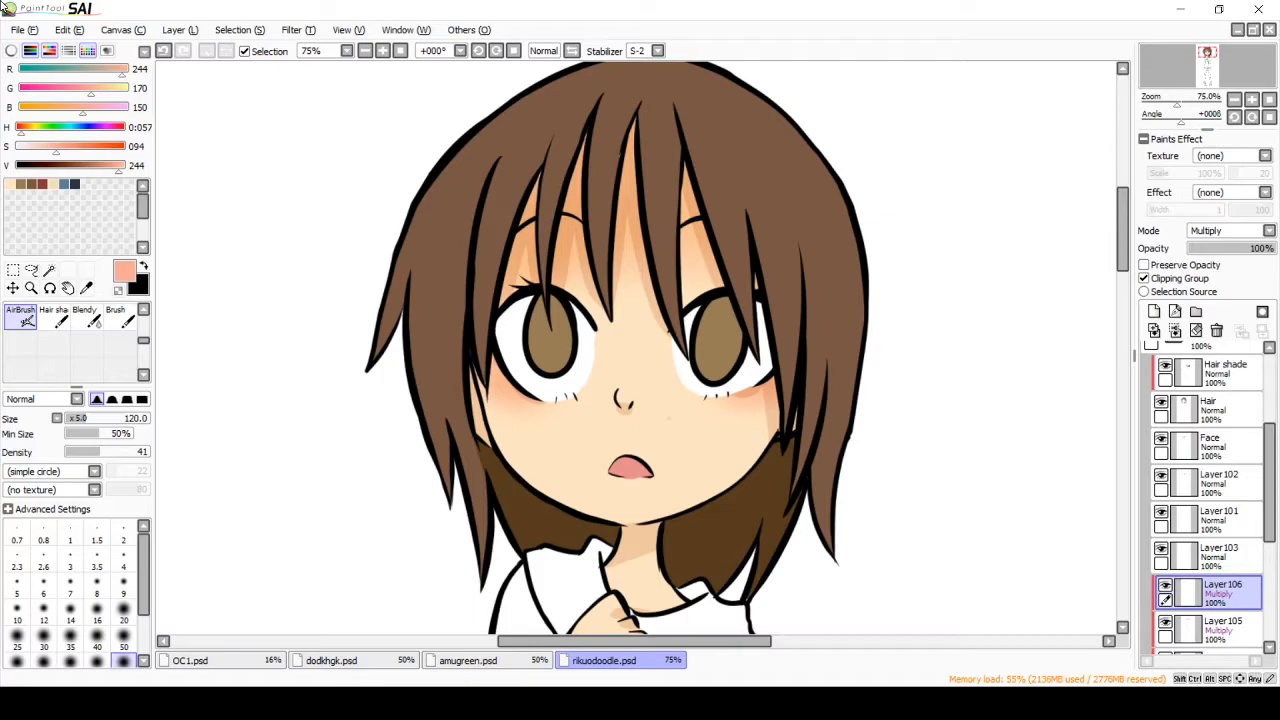
Step: Add a clipped layer above the eye-white layer and set a neutral gray (RGB 178, 178, 178)
{"action": "left_click", "coordinate": [1212, 555]}
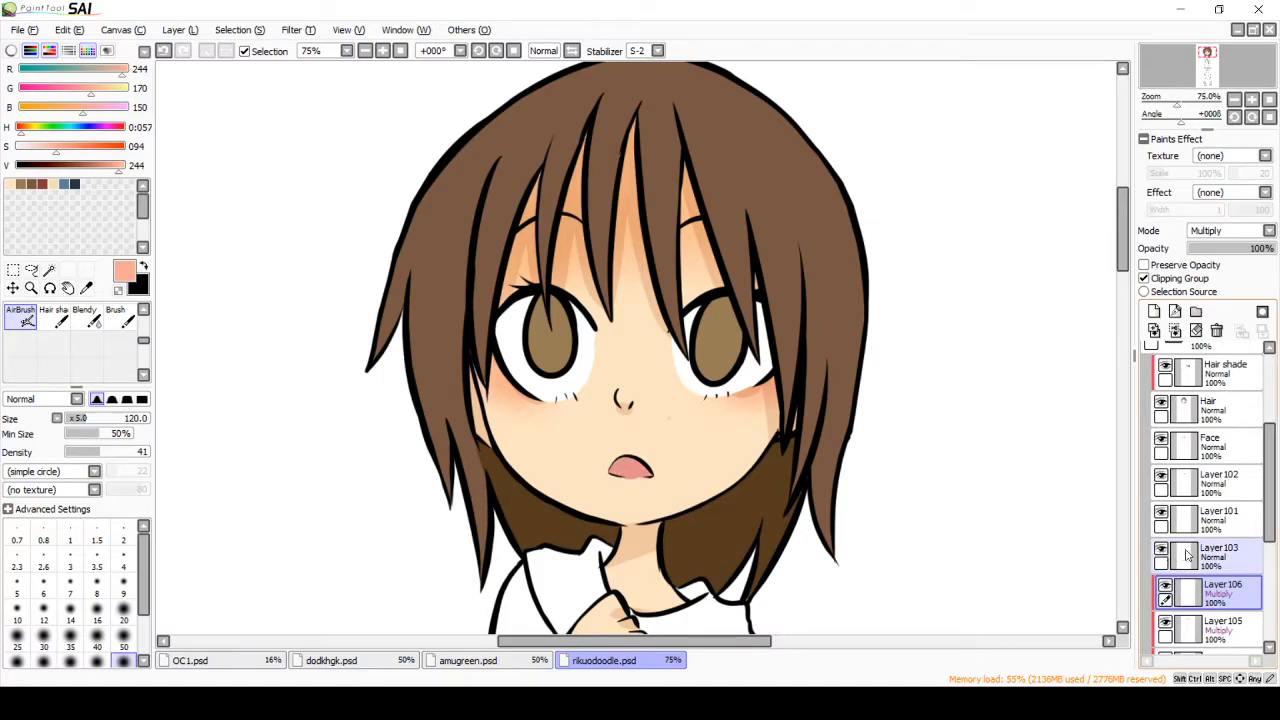
{"action": "left_click", "coordinate": [1173, 513]}
{"action": "left_click", "coordinate": [1154, 311]}
{"action": "left_click", "coordinate": [1144, 278]}
{"action": "left_click_drag", "start_coordinate": [25, 147], "coordinate": [13, 147]}
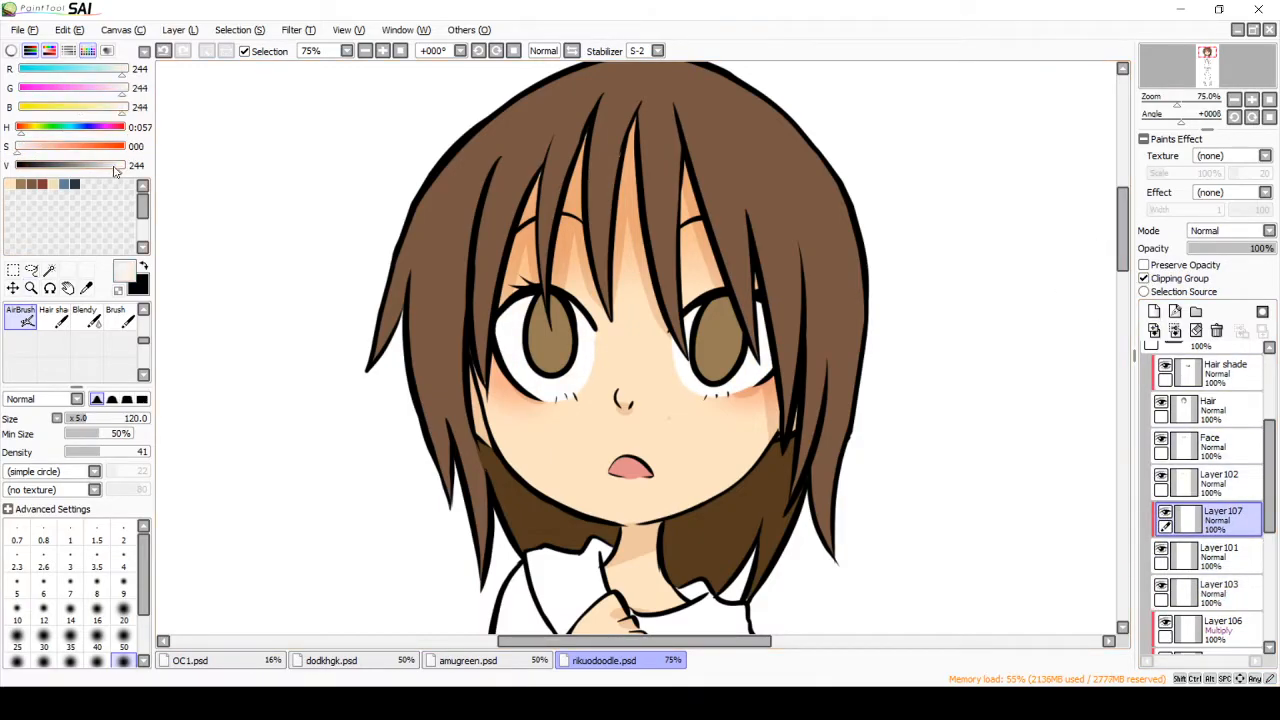
{"action": "left_click", "coordinate": [91, 166]}
Step: Paint gray shadows along the upper edge of both eye whites with the Pen, keeping the layer clipped
{"action": "scroll", "coordinate": [100, 340], "scroll_direction": "up", "scroll_amount": 2}
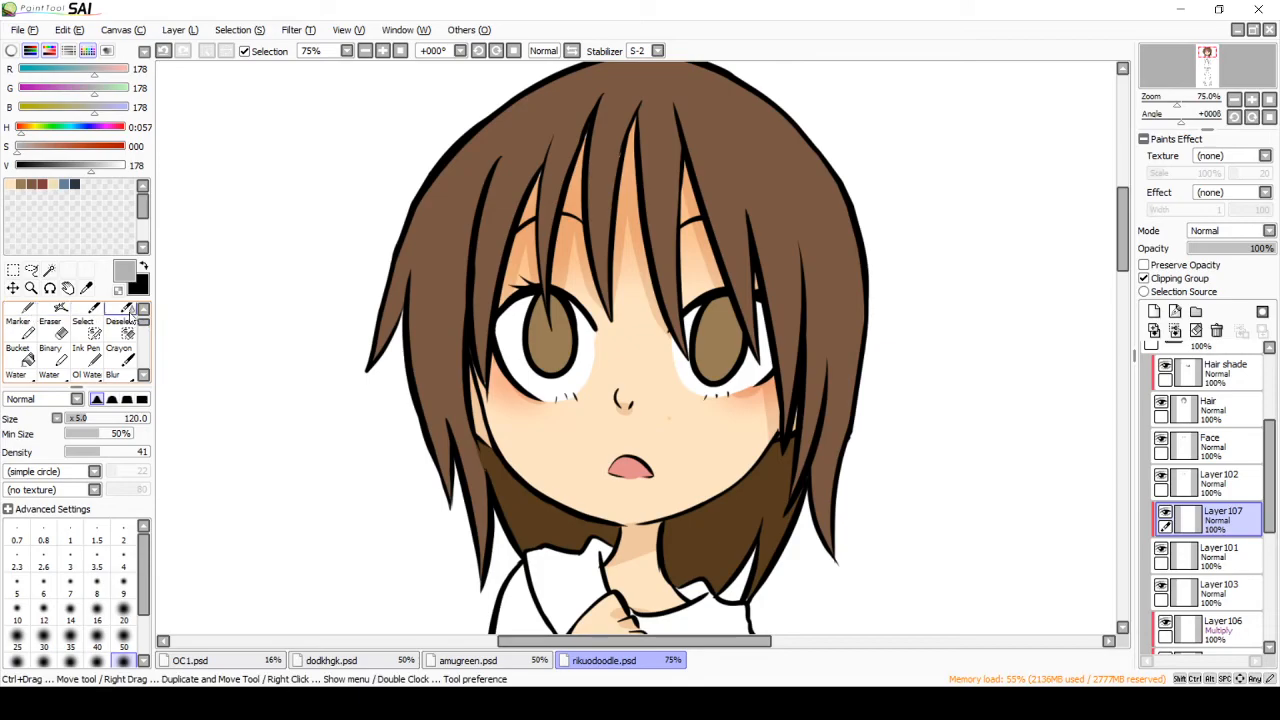
{"action": "left_click", "coordinate": [20, 315]}
{"action": "left_click_drag", "start_coordinate": [528, 304], "coordinate": [504, 313]}
{"action": "mouse_move", "coordinate": [599, 340]}
{"action": "left_mouse_down"}
{"action": "mouse_move", "coordinate": [545, 302]}
{"action": "mouse_move", "coordinate": [520, 303]}
{"action": "left_mouse_up"}
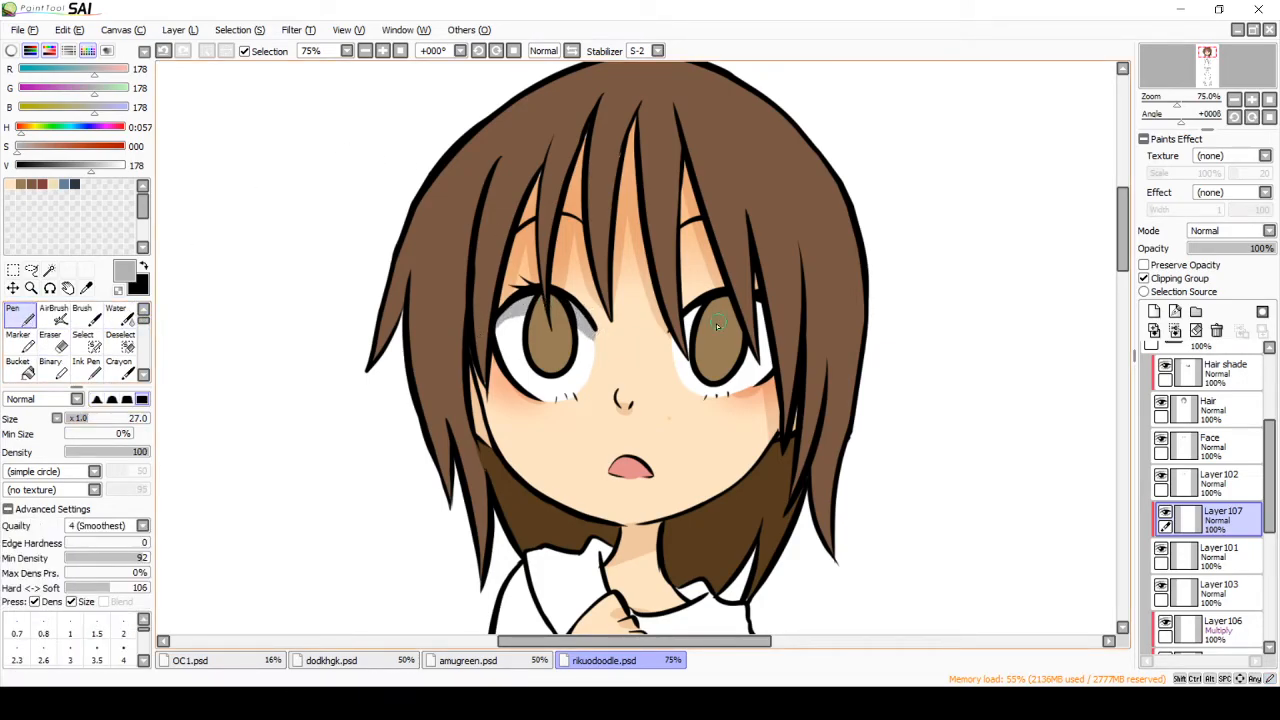
{"action": "left_click_drag", "start_coordinate": [693, 315], "coordinate": [772, 334]}
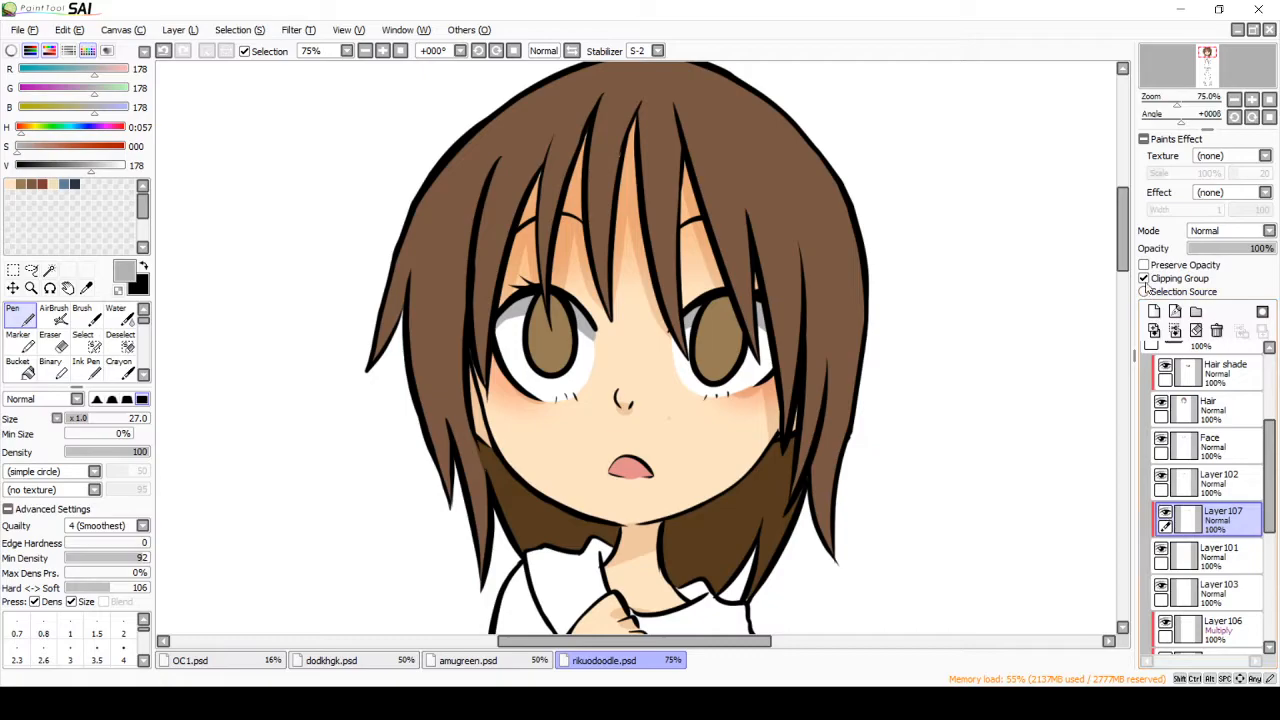
{"action": "left_click", "coordinate": [1144, 279]}
{"action": "left_click", "coordinate": [1144, 279]}
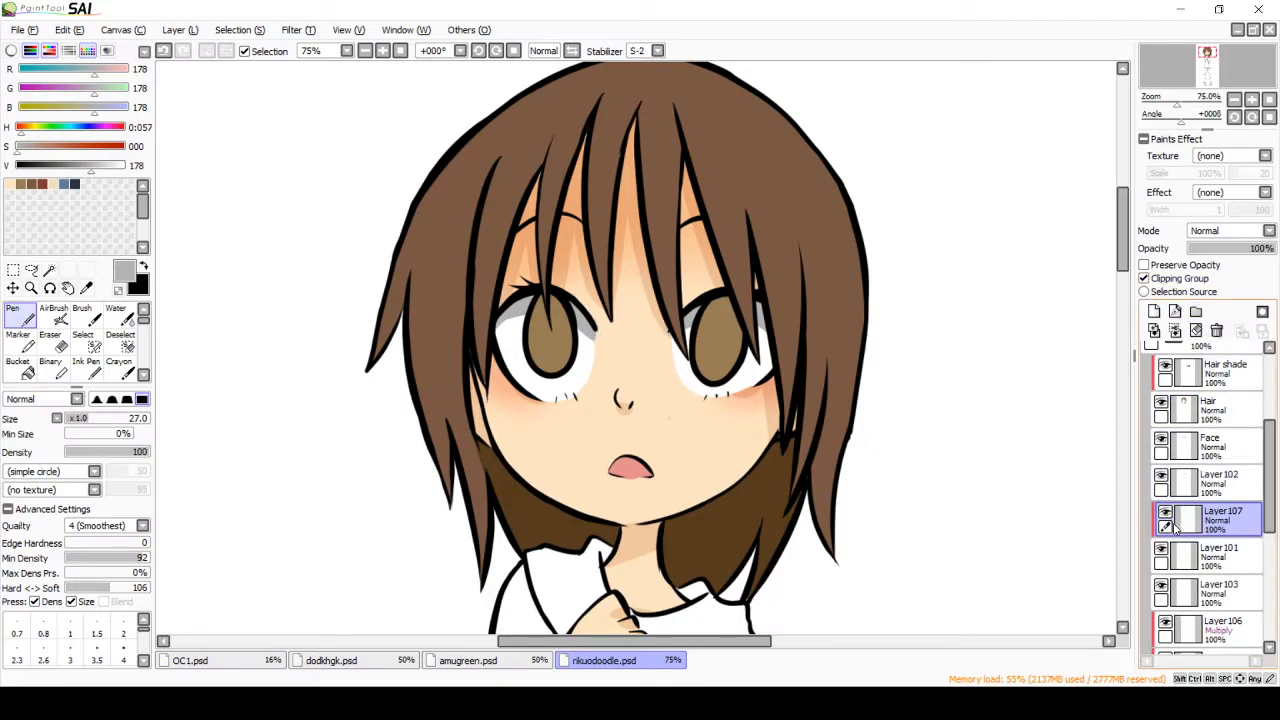
Step: Add a clipped layer above the iris color layer and set a saturated brown (RGB 151, 109, 45)
{"action": "left_click", "coordinate": [1154, 311]}
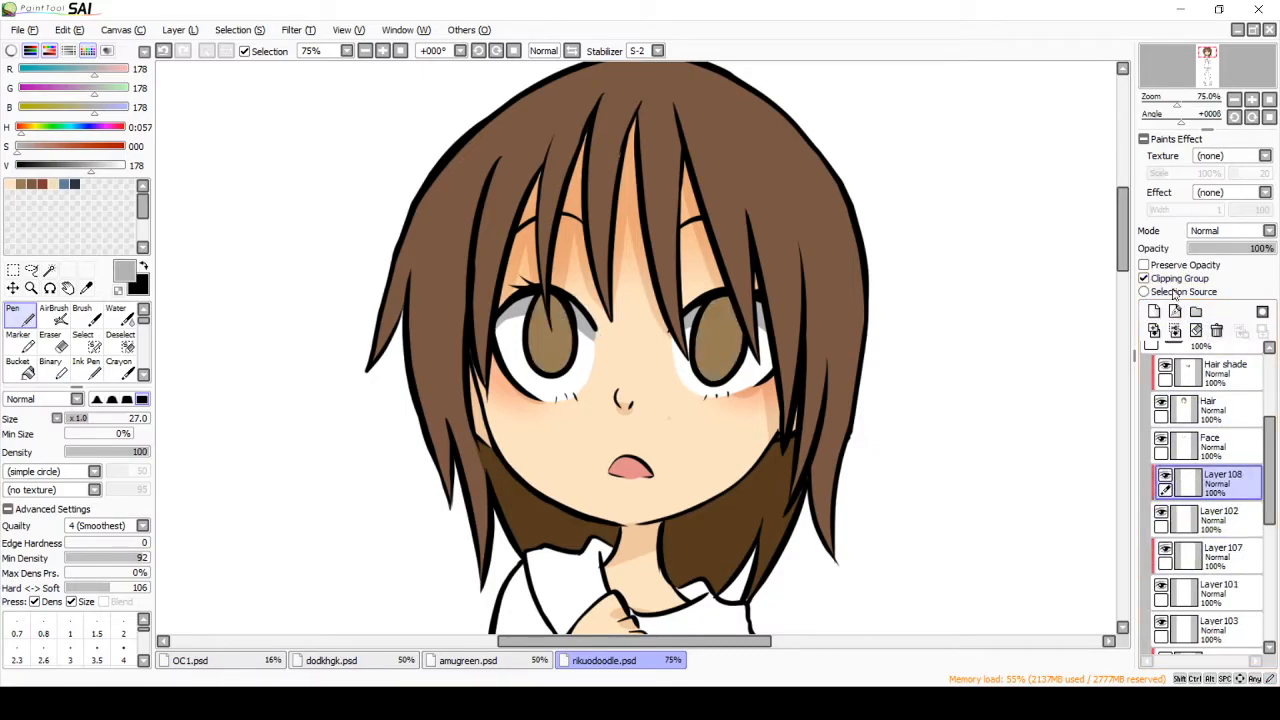
{"action": "left_click", "coordinate": [86, 288]}
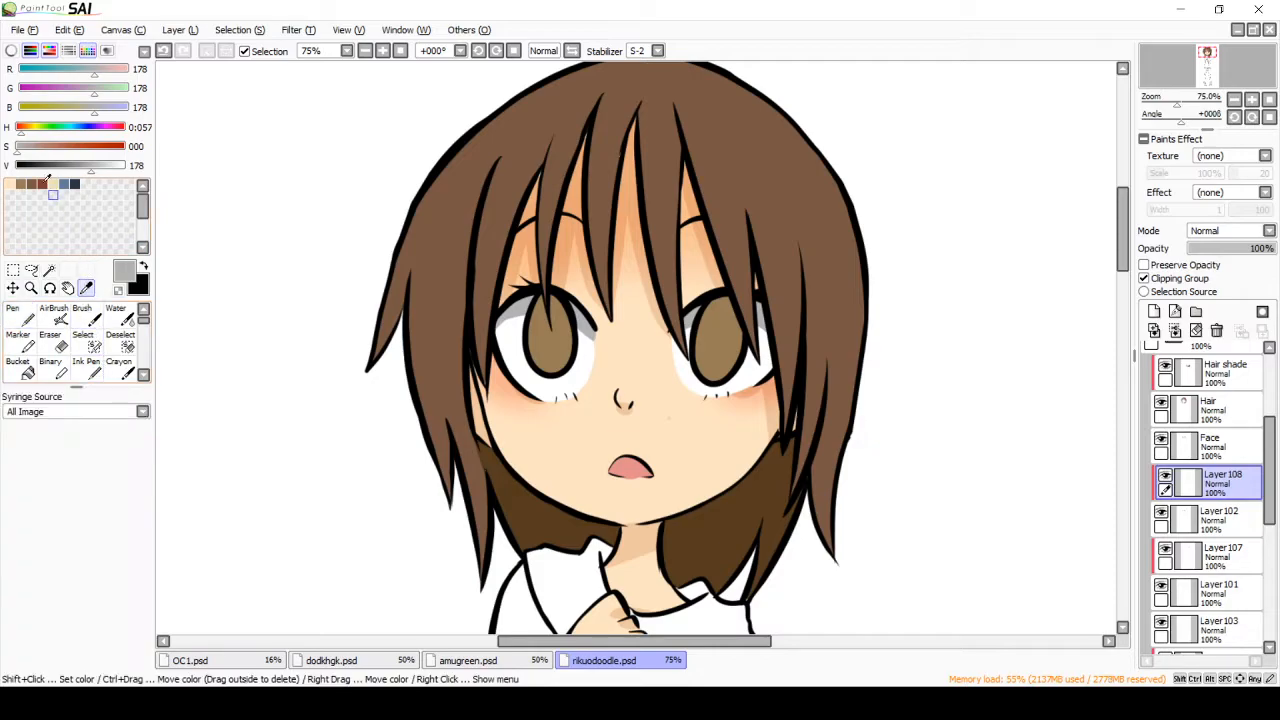
{"action": "left_click", "coordinate": [34, 183]}
{"action": "left_click", "coordinate": [20, 183]}
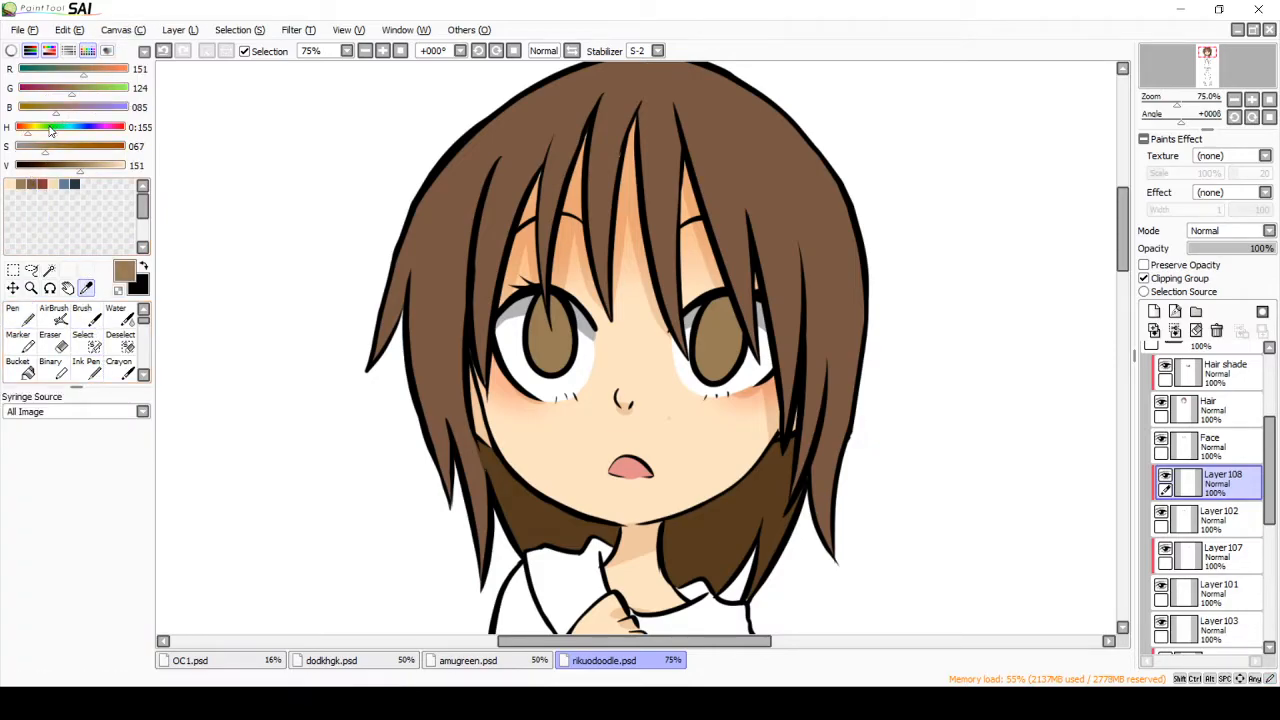
{"action": "left_click_drag", "start_coordinate": [67, 153], "coordinate": [64, 152]}
Step: Switch the iris shading layer to Multiply and paint the upper half of both irises darker with the Pen
{"action": "left_click", "coordinate": [1217, 232]}
{"action": "left_click", "coordinate": [1216, 257]}
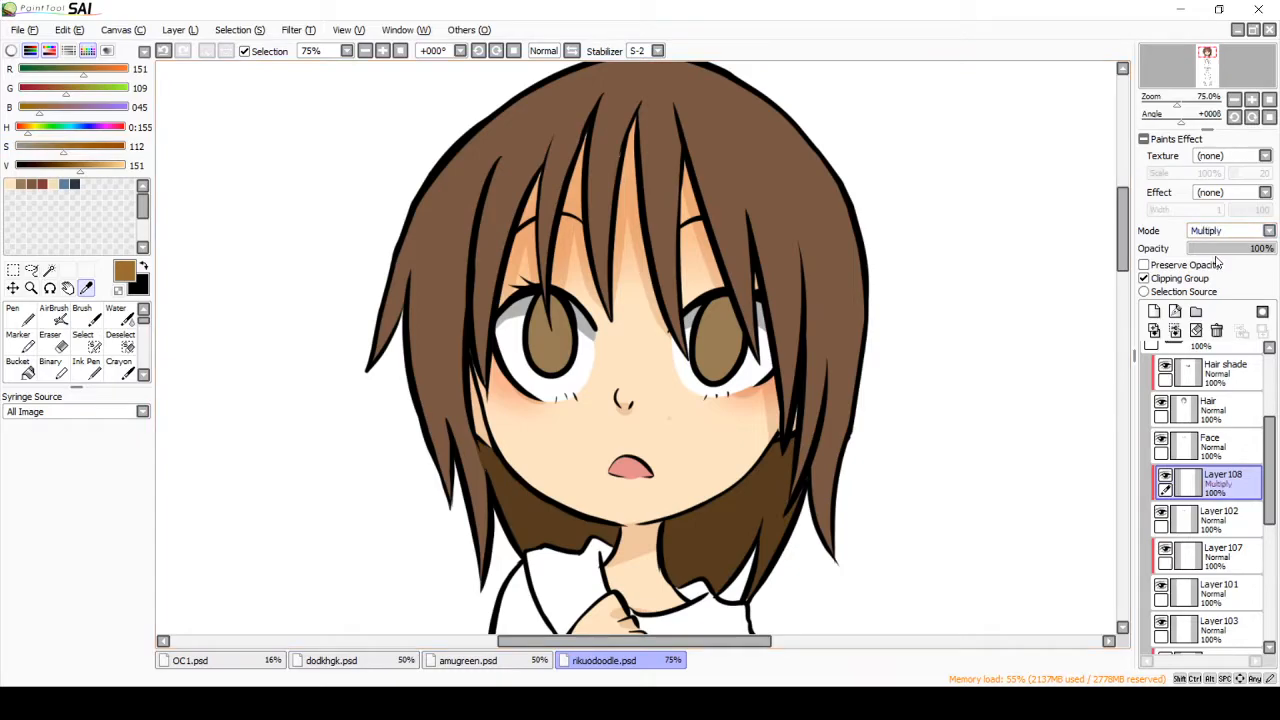
{"action": "left_click", "coordinate": [20, 315]}
{"action": "mouse_move", "coordinate": [694, 328]}
{"action": "left_mouse_down"}
{"action": "mouse_move", "coordinate": [753, 320]}
{"action": "mouse_move", "coordinate": [746, 300]}
{"action": "mouse_move", "coordinate": [657, 343]}
{"action": "left_mouse_up"}
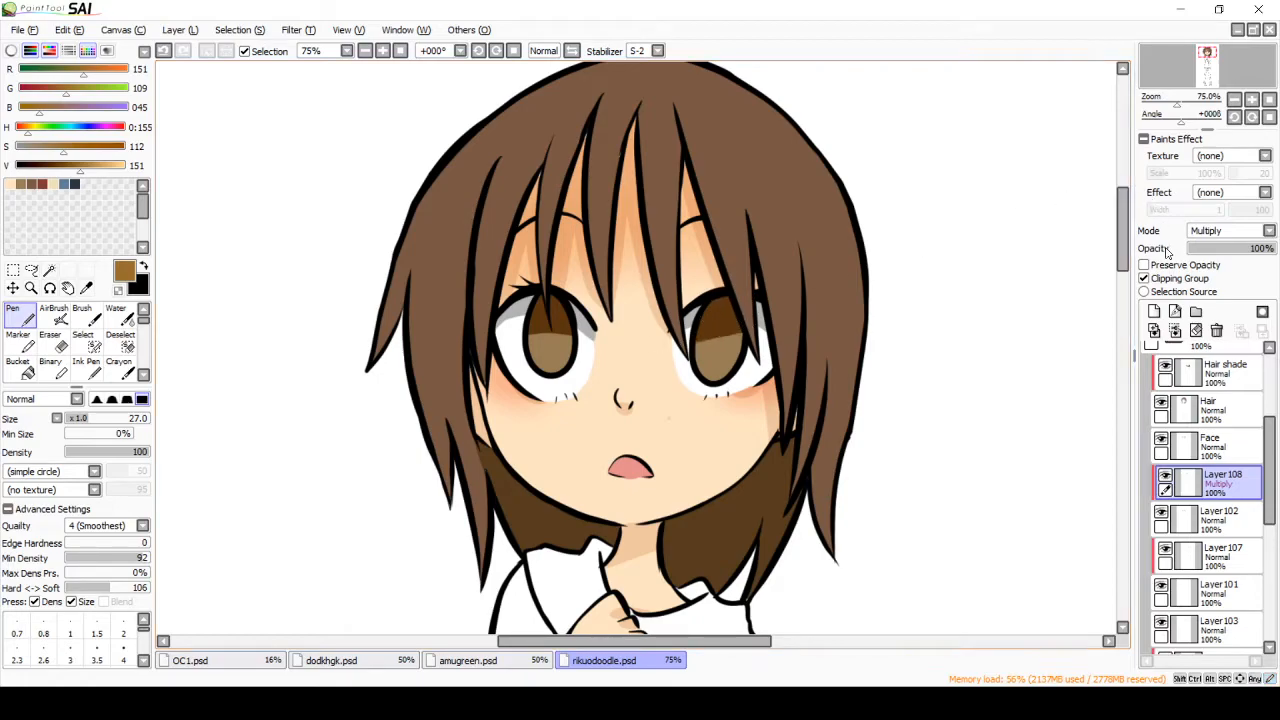
Step: Add a clipped Luminosity layer and paint yellow (RGB 198, 186, 90) oval highlights in the lower part of both irises
{"action": "left_click", "coordinate": [1154, 311]}
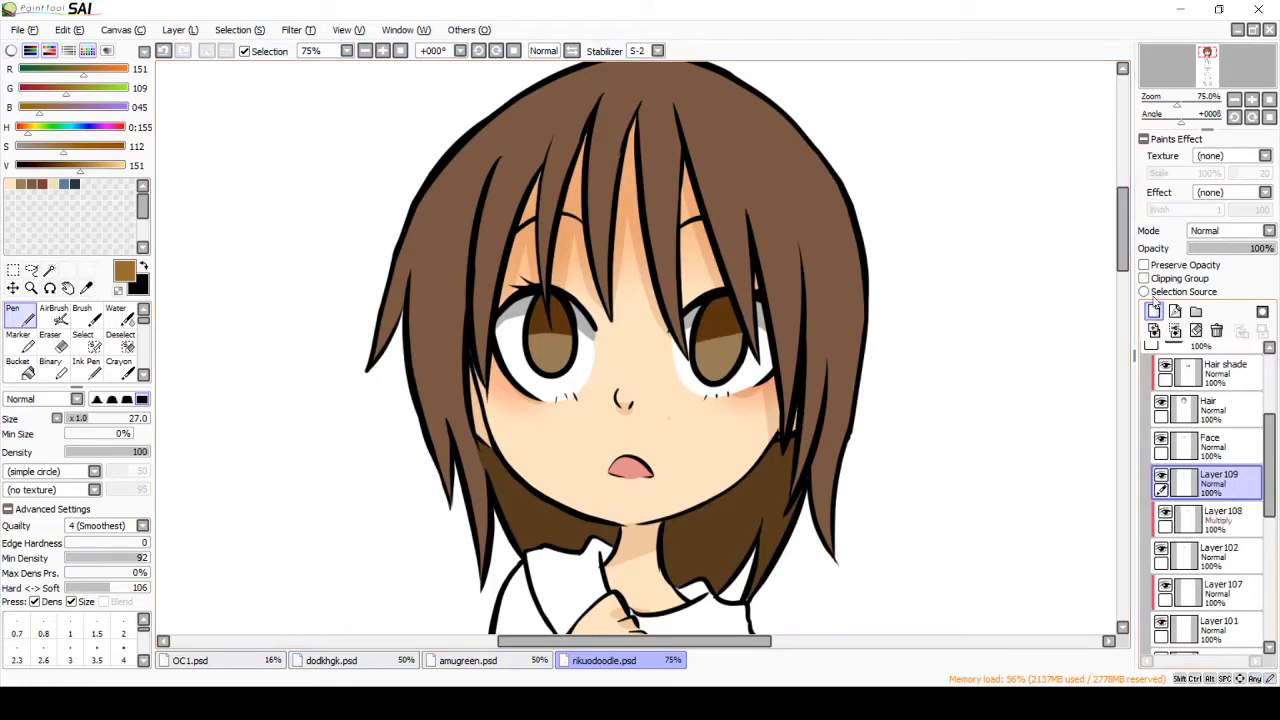
{"action": "left_click", "coordinate": [1233, 303]}
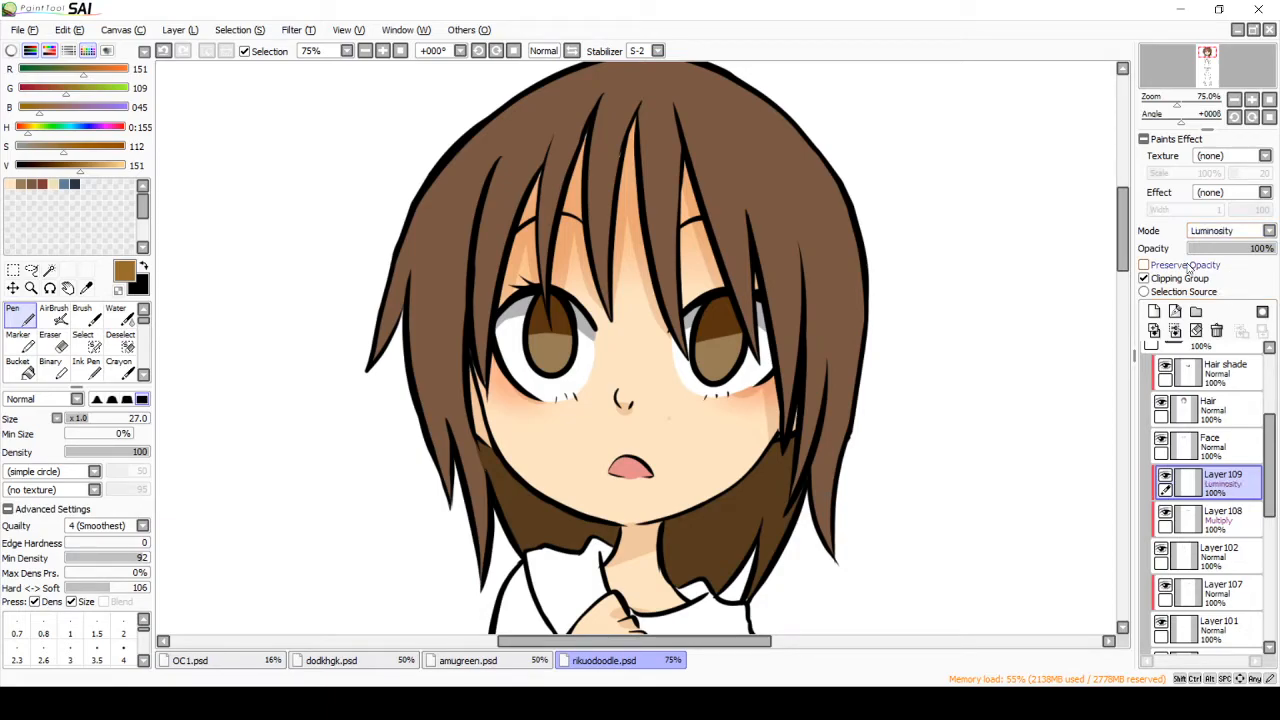
{"action": "left_click", "coordinate": [111, 165]}
{"action": "left_click", "coordinate": [36, 127]}
{"action": "left_click", "coordinate": [32, 127]}
{"action": "left_click", "coordinate": [99, 165]}
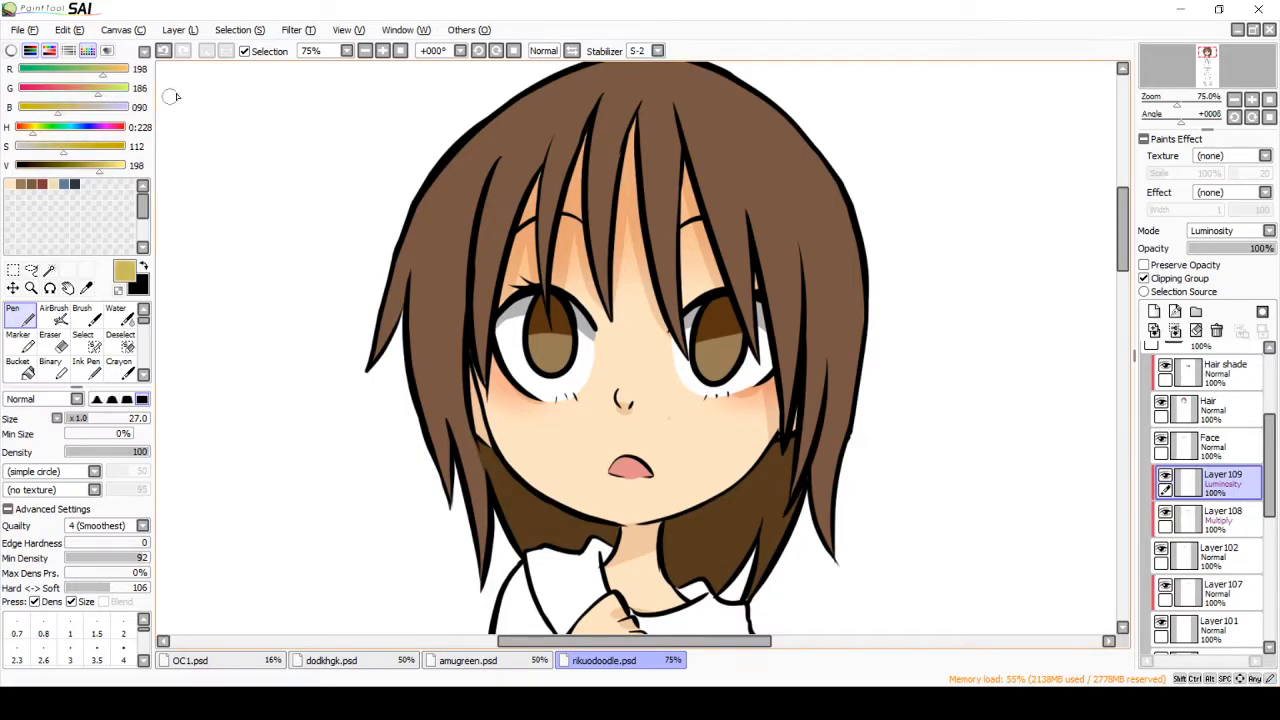
{"action": "left_click_drag", "start_coordinate": [545, 356], "coordinate": [550, 356]}
{"action": "left_click_drag", "start_coordinate": [717, 363], "coordinate": [714, 360]}
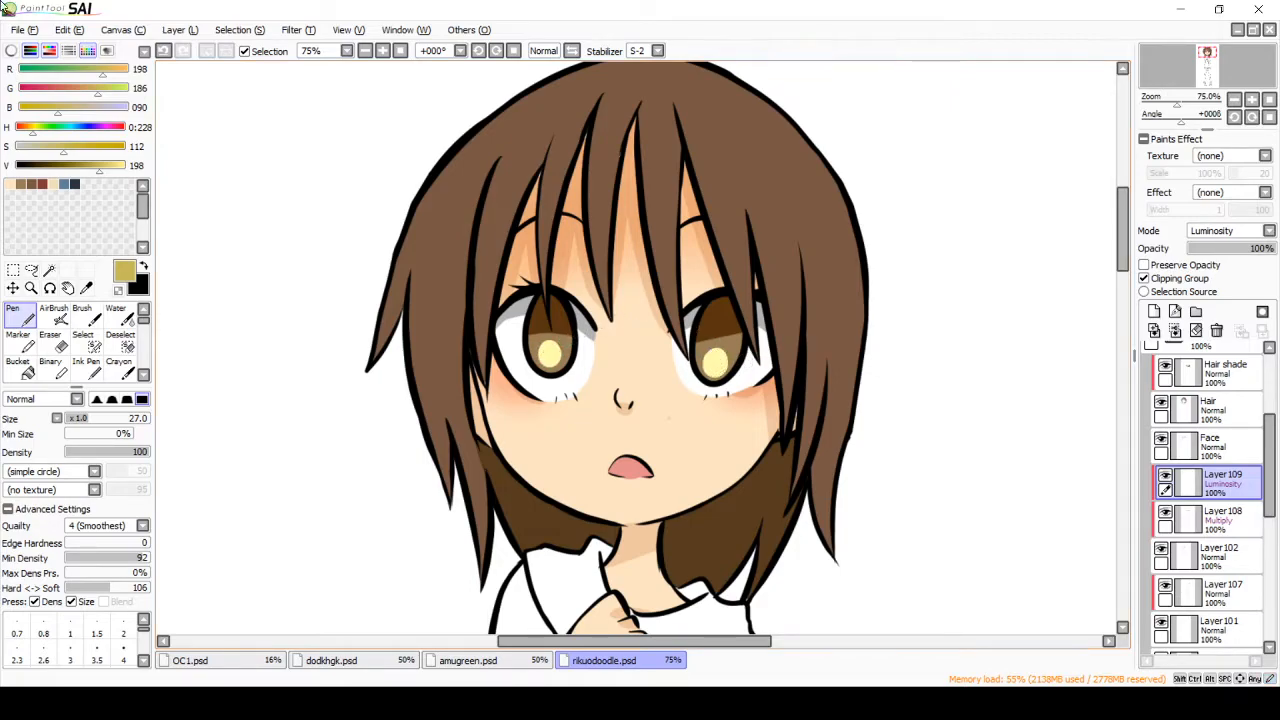
Step: Add a second clipped Luminosity layer and airbrush a soft glow around the yellow highlights in both irises
{"action": "left_click", "coordinate": [1154, 311]}
{"action": "left_click", "coordinate": [1145, 278]}
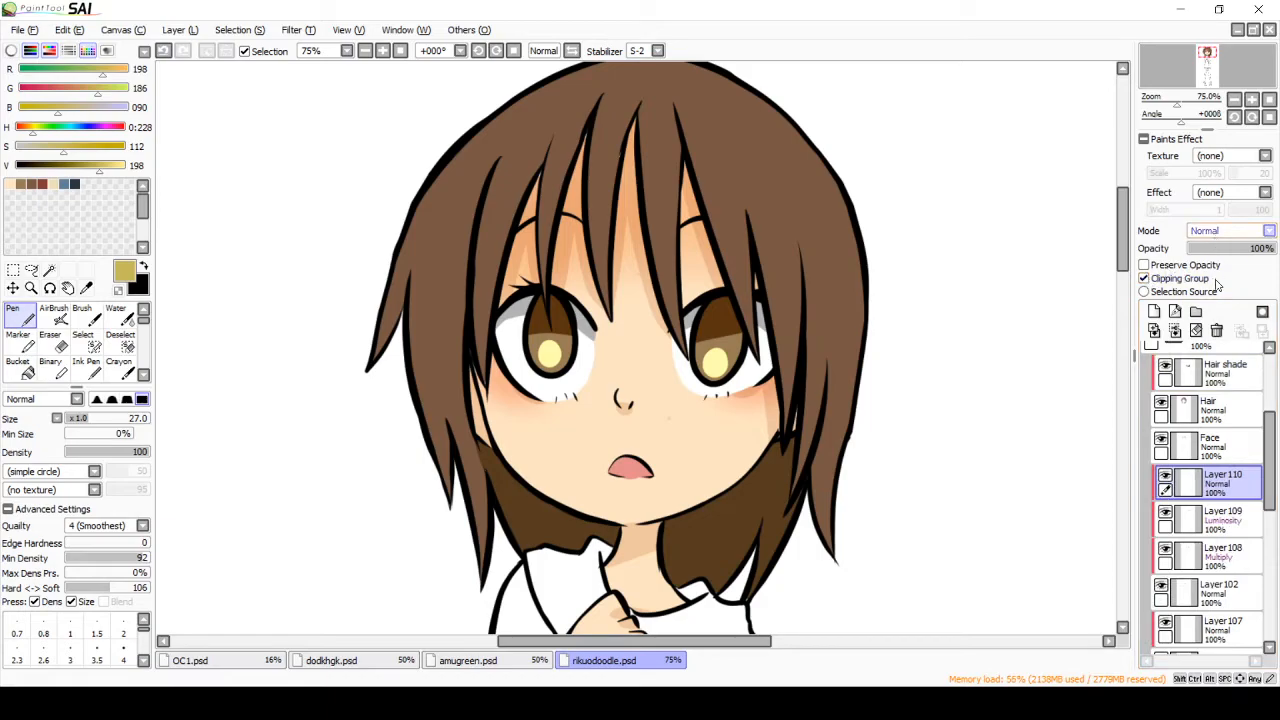
{"action": "left_click", "coordinate": [1217, 297]}
{"action": "scroll", "coordinate": [57, 347], "scroll_direction": "down", "scroll_amount": 5}
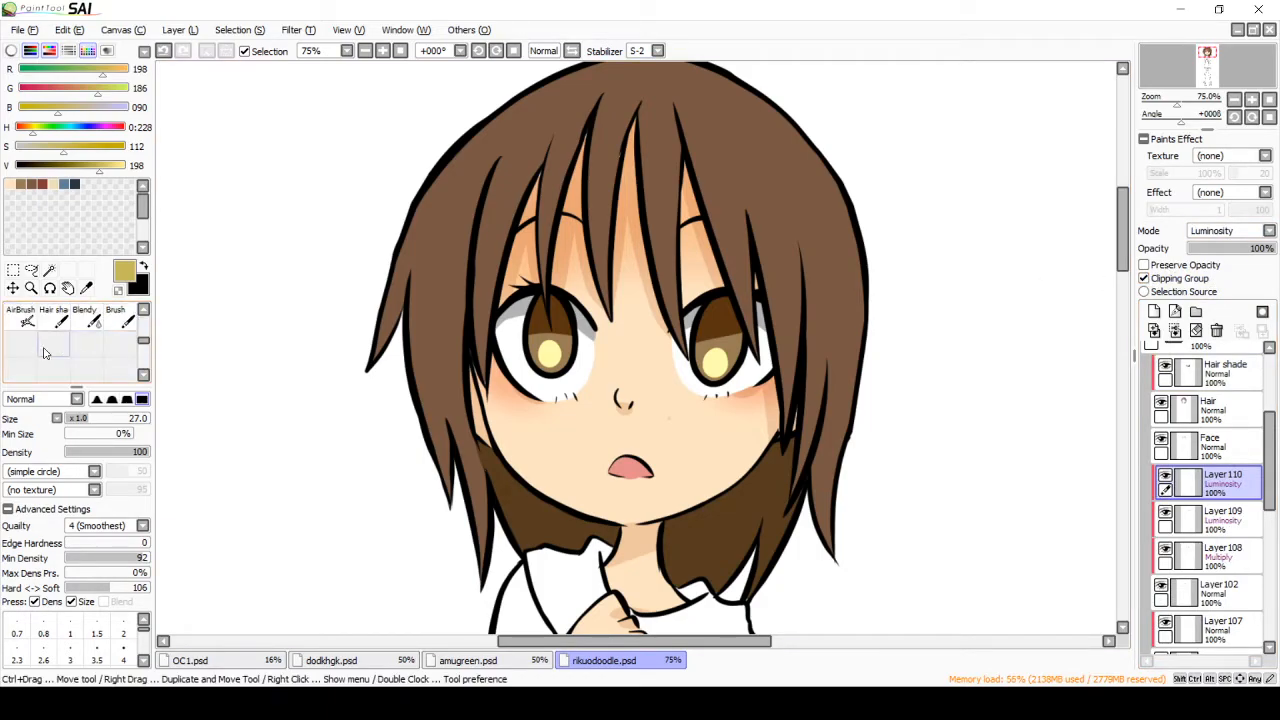
{"action": "left_click", "coordinate": [24, 317]}
{"action": "left_click_drag", "start_coordinate": [550, 350], "coordinate": [556, 353]}
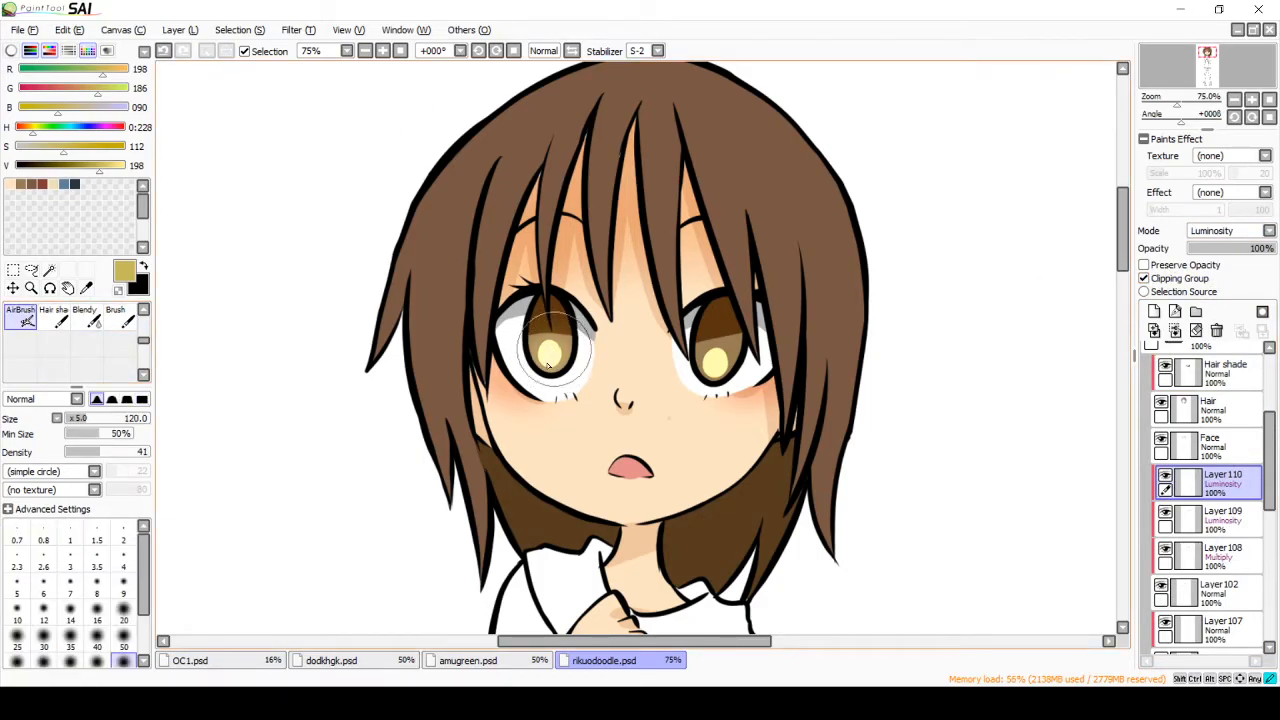
{"action": "left_click_drag", "start_coordinate": [724, 365], "coordinate": [711, 360]}
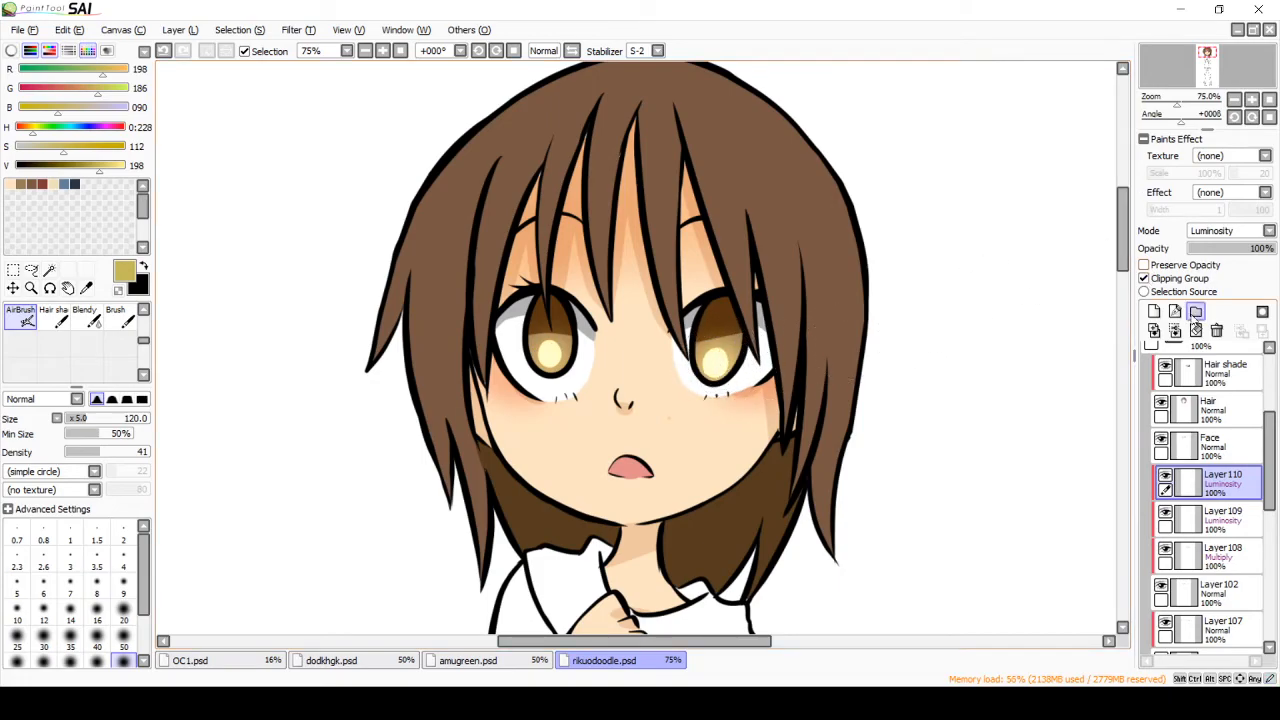
Step: Add a clipped Multiply layer above the iris glow and set a very dark brown (RGB 58, 42, 0)
{"action": "left_click", "coordinate": [1155, 312]}
{"action": "scroll", "coordinate": [1210, 231], "scroll_direction": "down", "scroll_amount": 1}
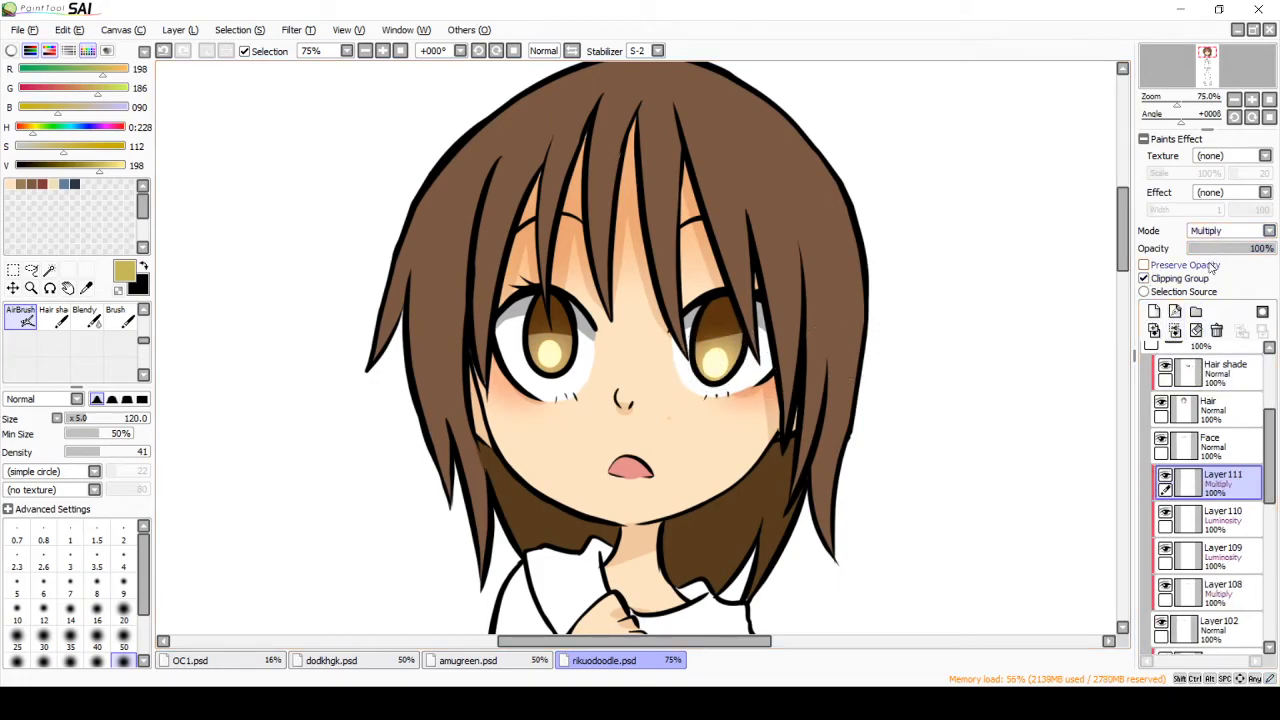
{"action": "left_click_drag", "start_coordinate": [49, 167], "coordinate": [35, 167]}
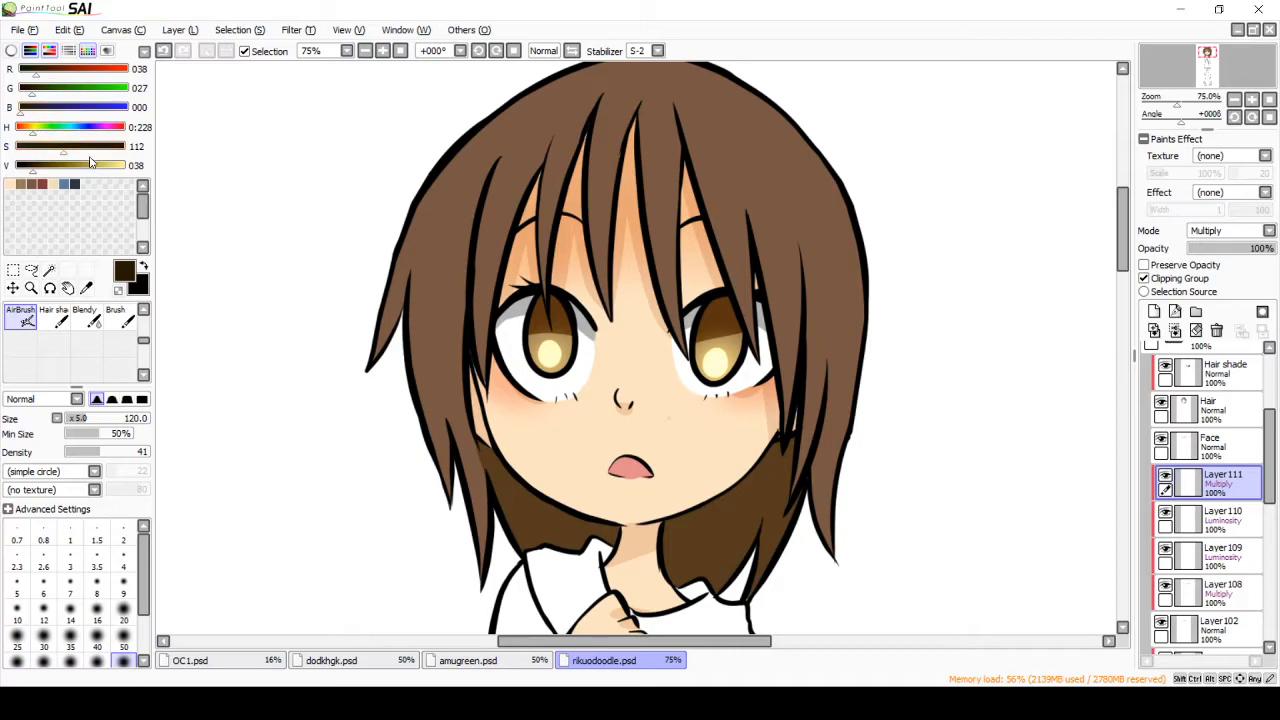
{"action": "left_click", "coordinate": [44, 73]}
{"action": "left_click", "coordinate": [38, 90]}
Step: Paint a round dark pupil in the center of each iris with the Pen
{"action": "left_click_drag", "start_coordinate": [141, 340], "coordinate": [138, 324]}
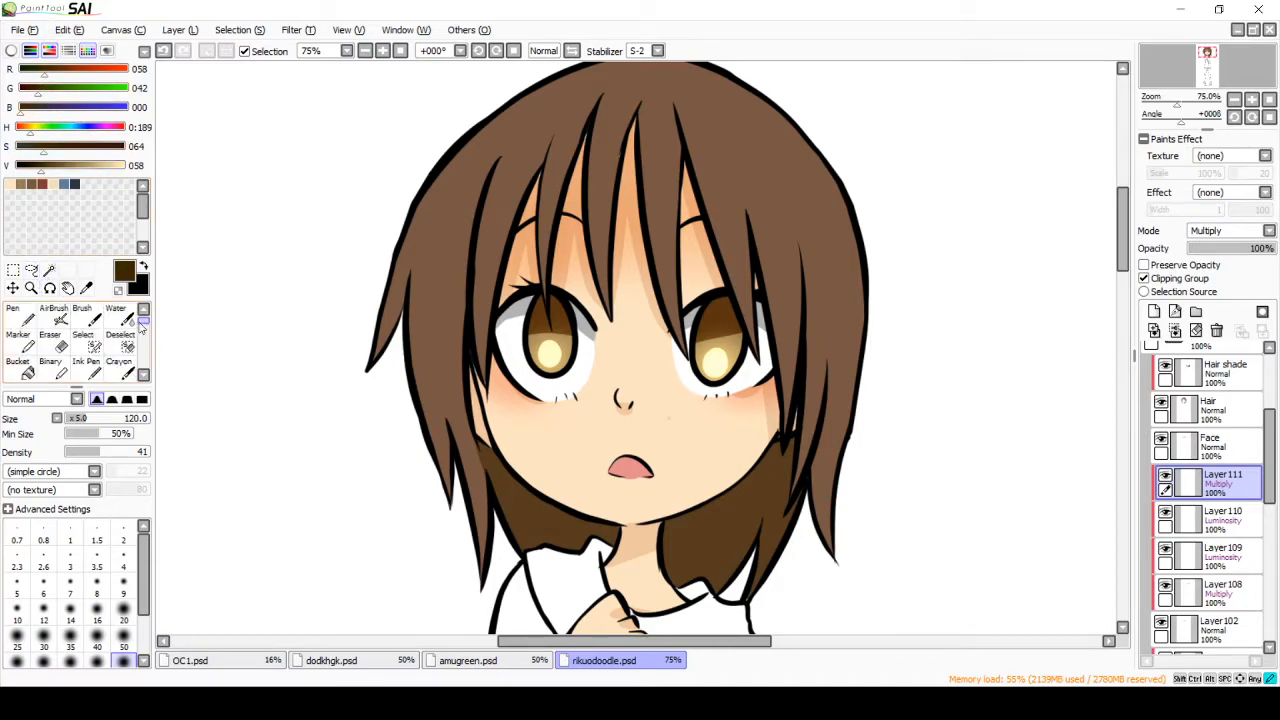
{"action": "key", "text": "n"}
{"action": "left_click", "coordinate": [550, 340]}
{"action": "left_click_drag", "start_coordinate": [718, 339], "coordinate": [718, 346]}
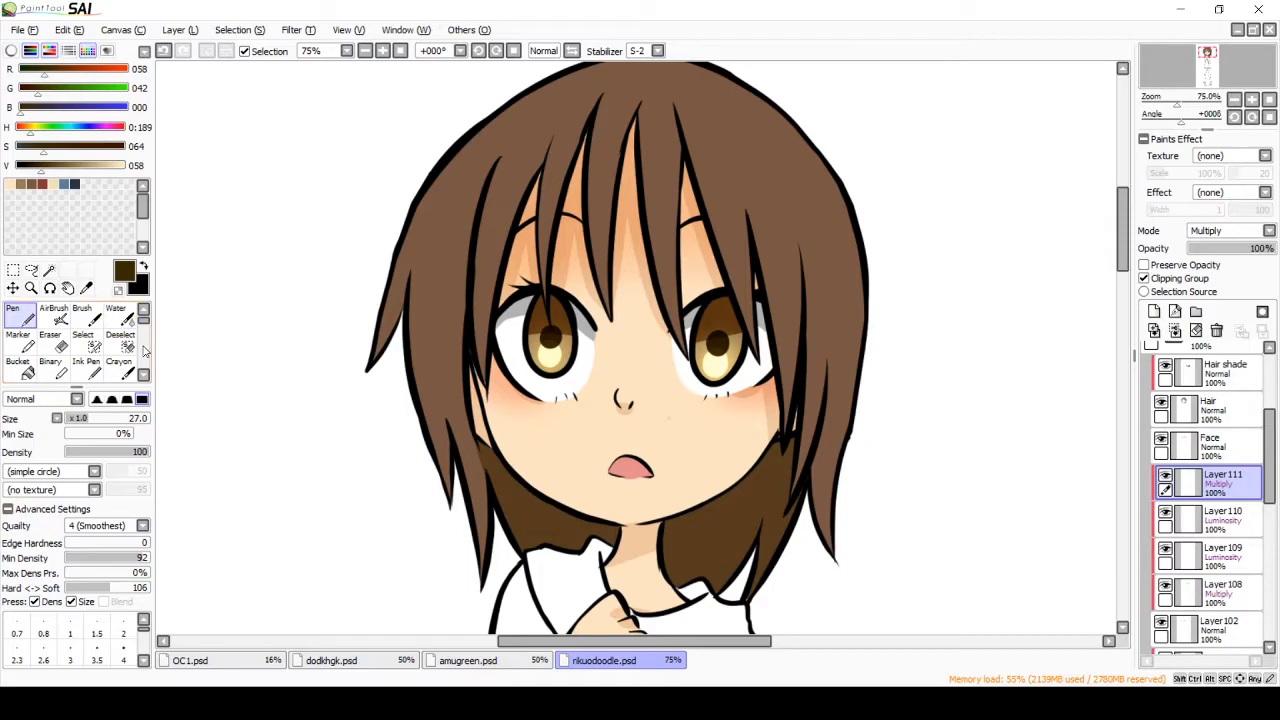
Step: Airbrush the dark brown over the upper part of both irises and check the layer's effect by toggling its visibility
{"action": "scroll", "coordinate": [145, 350], "scroll_direction": "down", "scroll_amount": 3}
{"action": "left_click", "coordinate": [22, 317]}
{"action": "mouse_move", "coordinate": [545, 309]}
{"action": "left_mouse_down"}
{"action": "mouse_move", "coordinate": [520, 310]}
{"action": "mouse_move", "coordinate": [740, 310]}
{"action": "mouse_move", "coordinate": [689, 334]}
{"action": "left_mouse_up"}
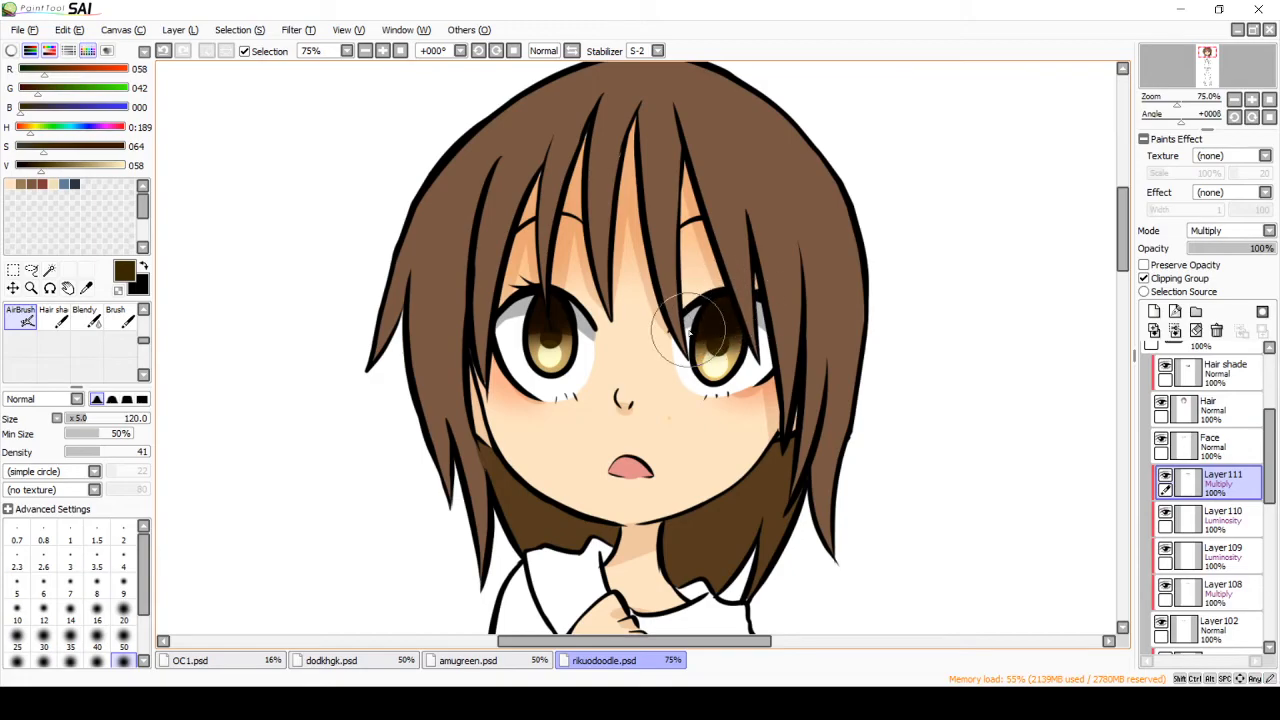
{"action": "left_click", "coordinate": [1165, 475]}
{"action": "left_click", "coordinate": [1165, 475]}
Step: Add an unclipped Normal layer above the iris shading and paint white (RGB 255, 255, 255) highlights in the upper part of both irises
{"action": "left_click", "coordinate": [1200, 446]}
{"action": "left_click", "coordinate": [1219, 488]}
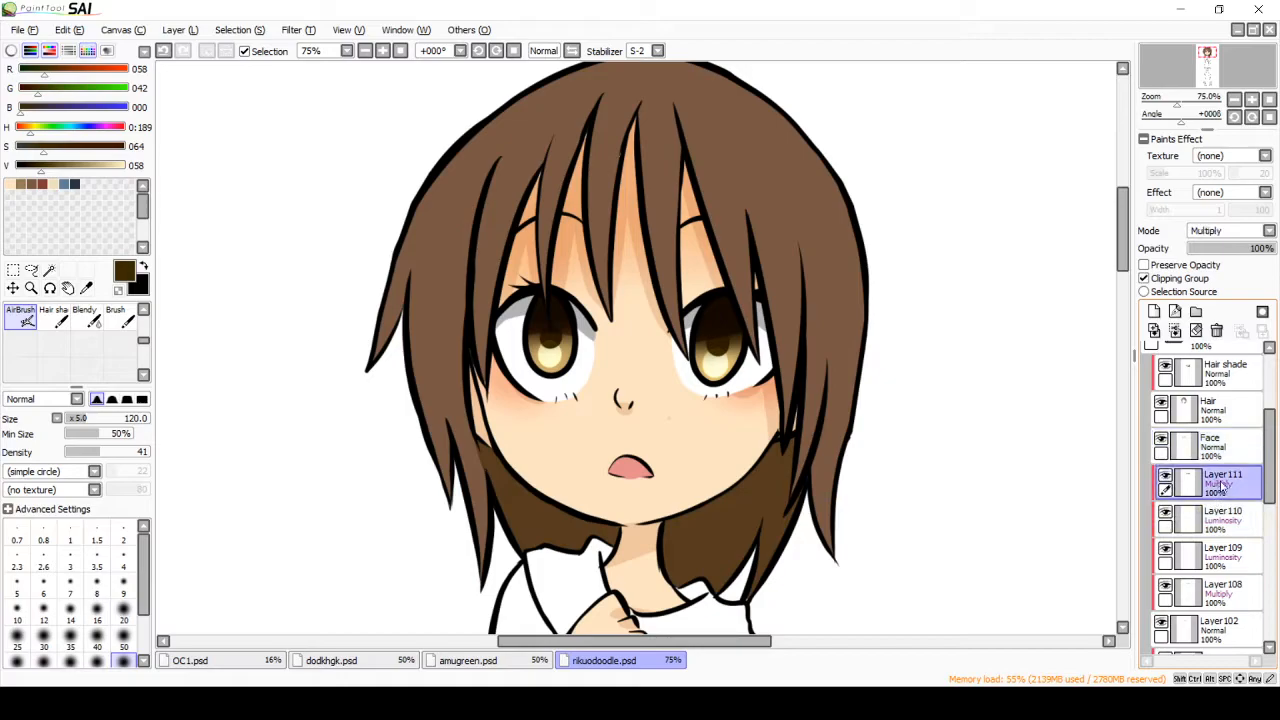
{"action": "left_click", "coordinate": [1154, 311]}
{"action": "scroll", "coordinate": [140, 320], "scroll_direction": "up", "scroll_amount": 3}
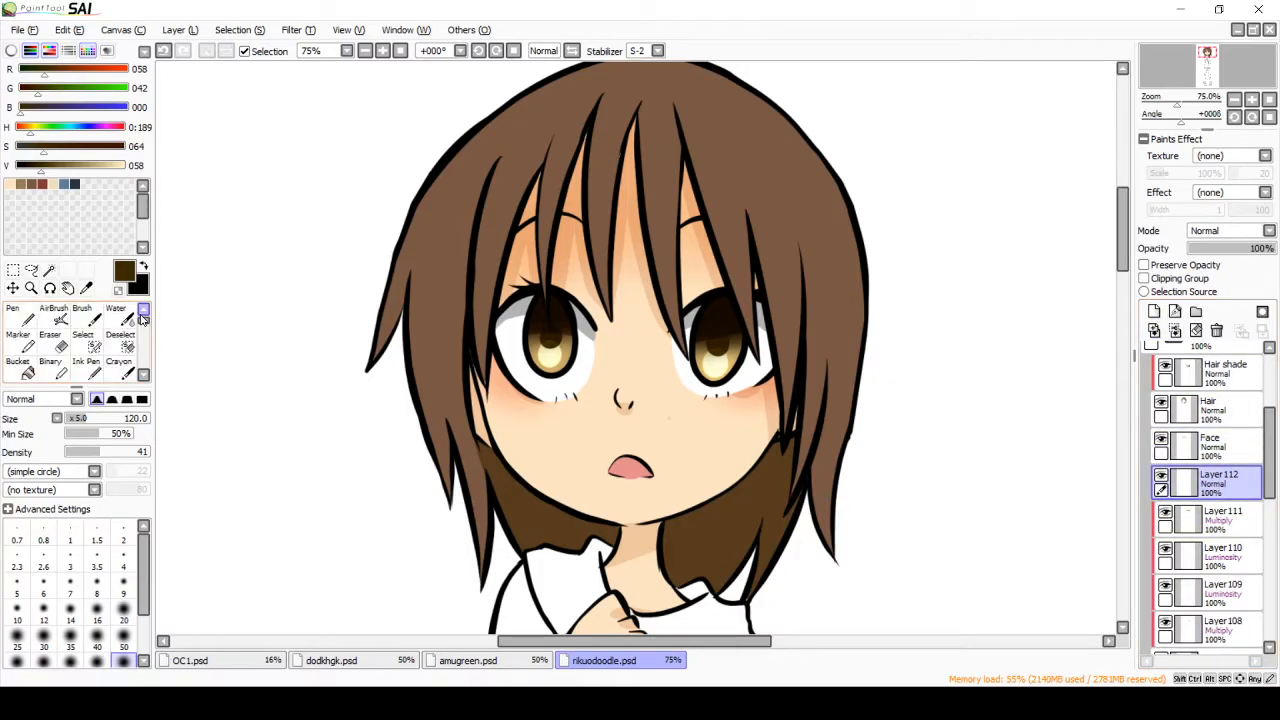
{"action": "left_click", "coordinate": [20, 315]}
{"action": "left_click", "coordinate": [123, 167]}
{"action": "left_click", "coordinate": [17, 148]}
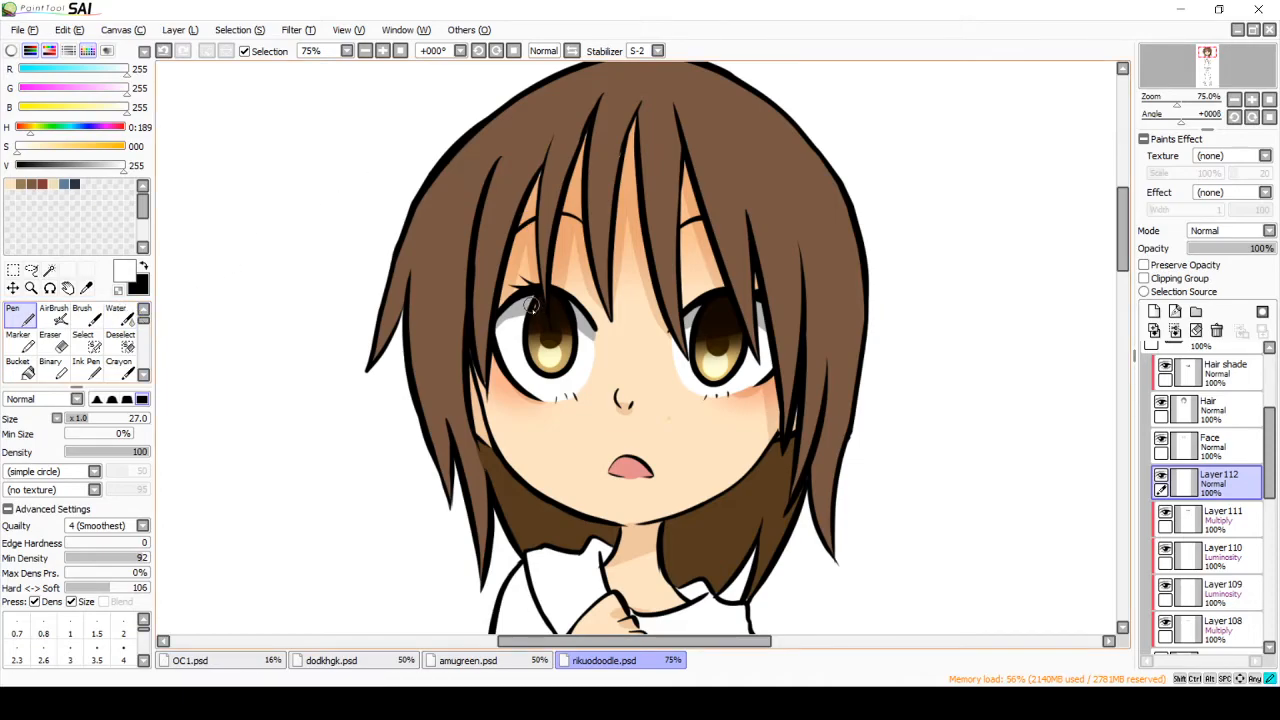
{"action": "left_click_drag", "start_coordinate": [537, 311], "coordinate": [538, 309]}
{"action": "left_click_drag", "start_coordinate": [707, 311], "coordinate": [704, 322]}
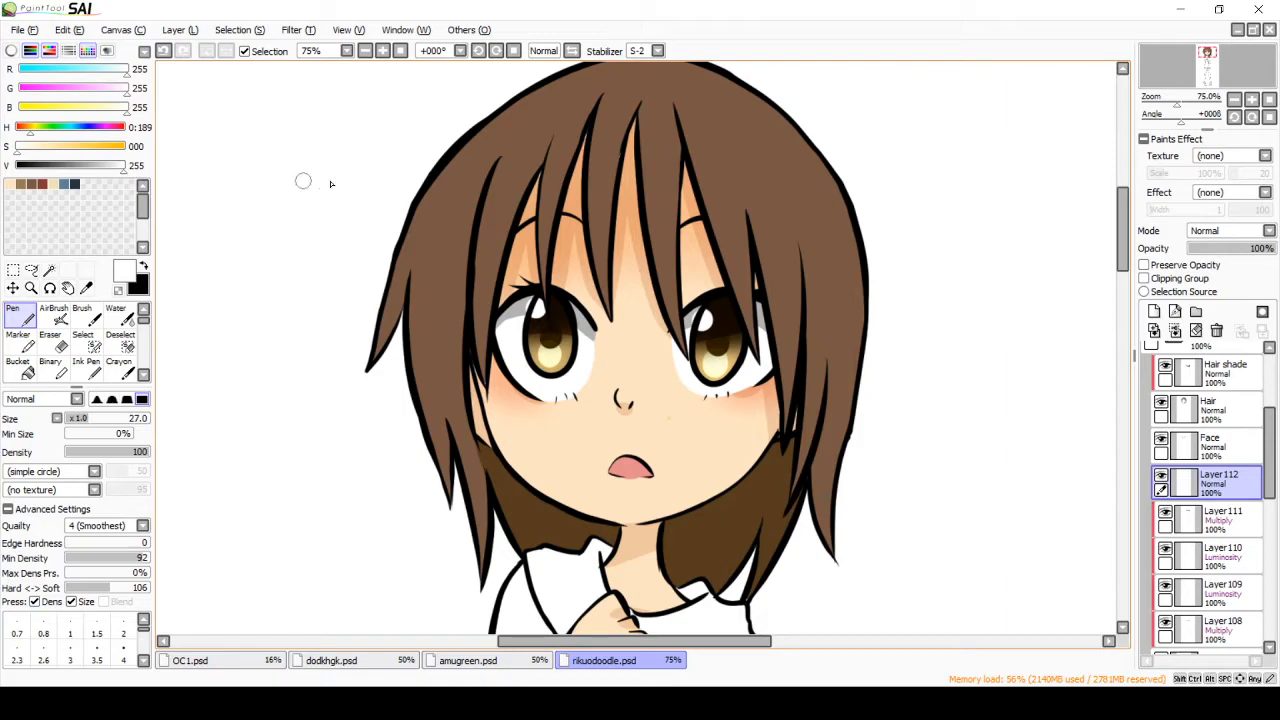
Step: Finish the white eye highlights above the Face layer with a small stroke low beside each iris, at 81% layer opacity
{"action": "left_click_drag", "start_coordinate": [1233, 477], "coordinate": [1238, 445]}
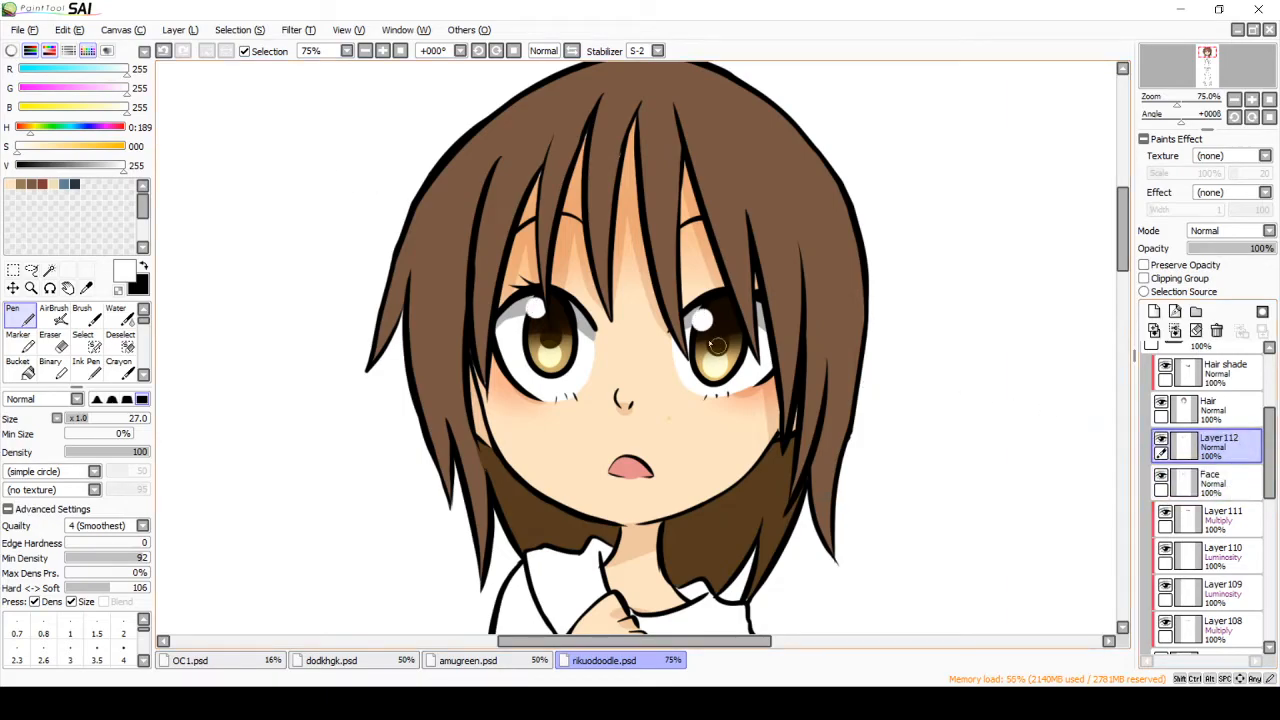
{"action": "left_click_drag", "start_coordinate": [735, 353], "coordinate": [750, 362]}
{"action": "left_click", "coordinate": [1262, 252]}
{"action": "left_click_drag", "start_coordinate": [1262, 252], "coordinate": [1266, 249]}
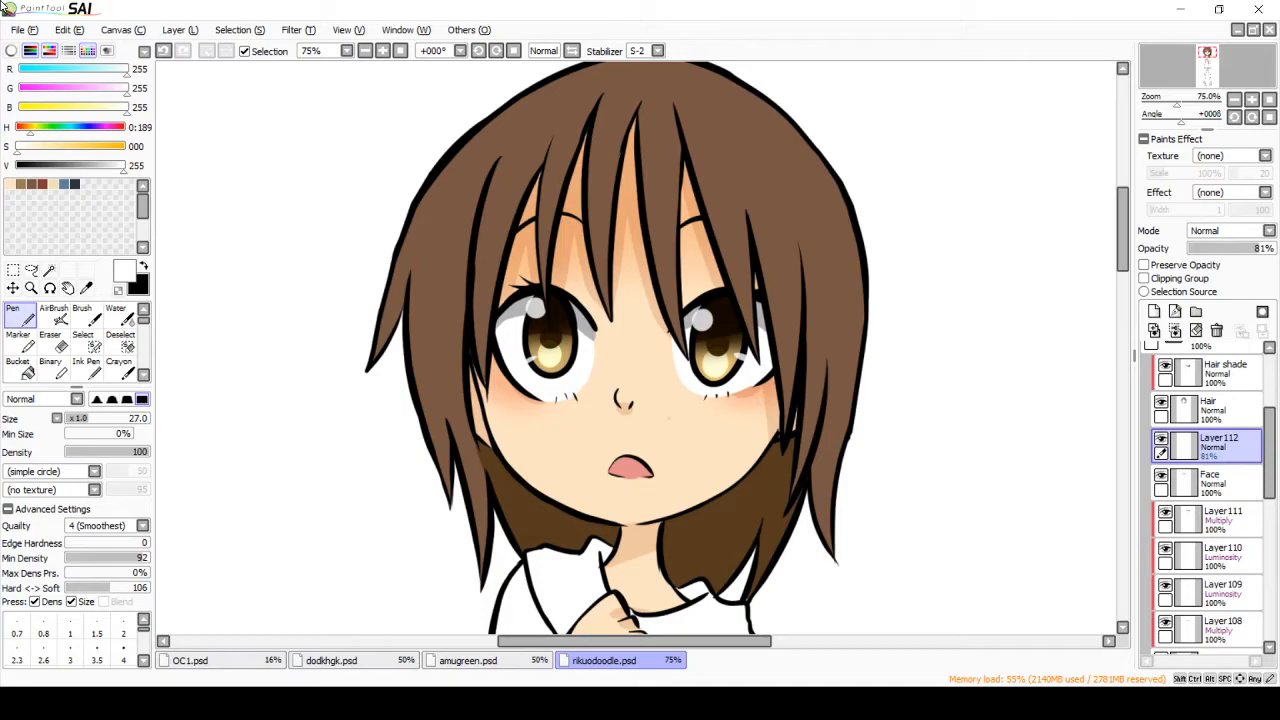
Step: Add a clipped Multiply layer above the Hair shade layer and set the hair brown (RGB 122, 88, 67)
{"action": "left_click", "coordinate": [1170, 408]}
{"action": "scroll", "coordinate": [1275, 422], "scroll_direction": "up", "scroll_amount": 2}
{"action": "left_click_drag", "start_coordinate": [1275, 422], "coordinate": [1275, 420]}
{"action": "left_click", "coordinate": [1226, 424]}
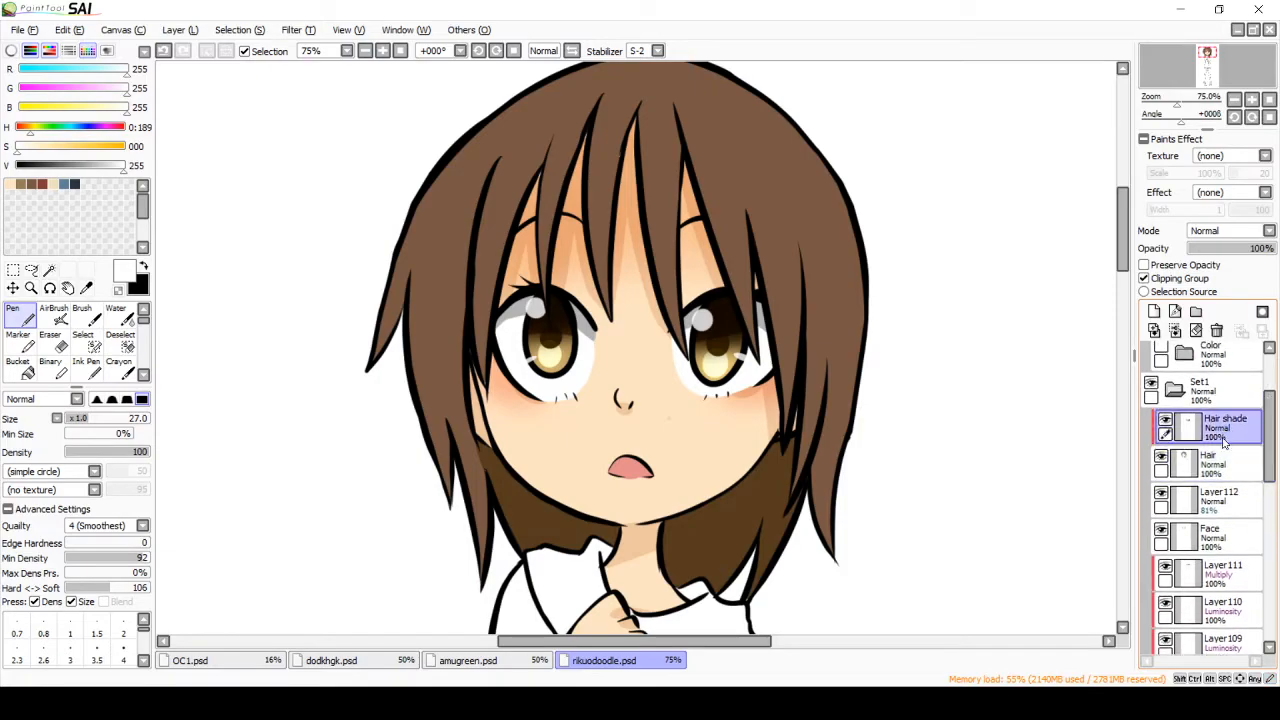
{"action": "left_click", "coordinate": [1154, 311]}
{"action": "left_click", "coordinate": [1146, 279]}
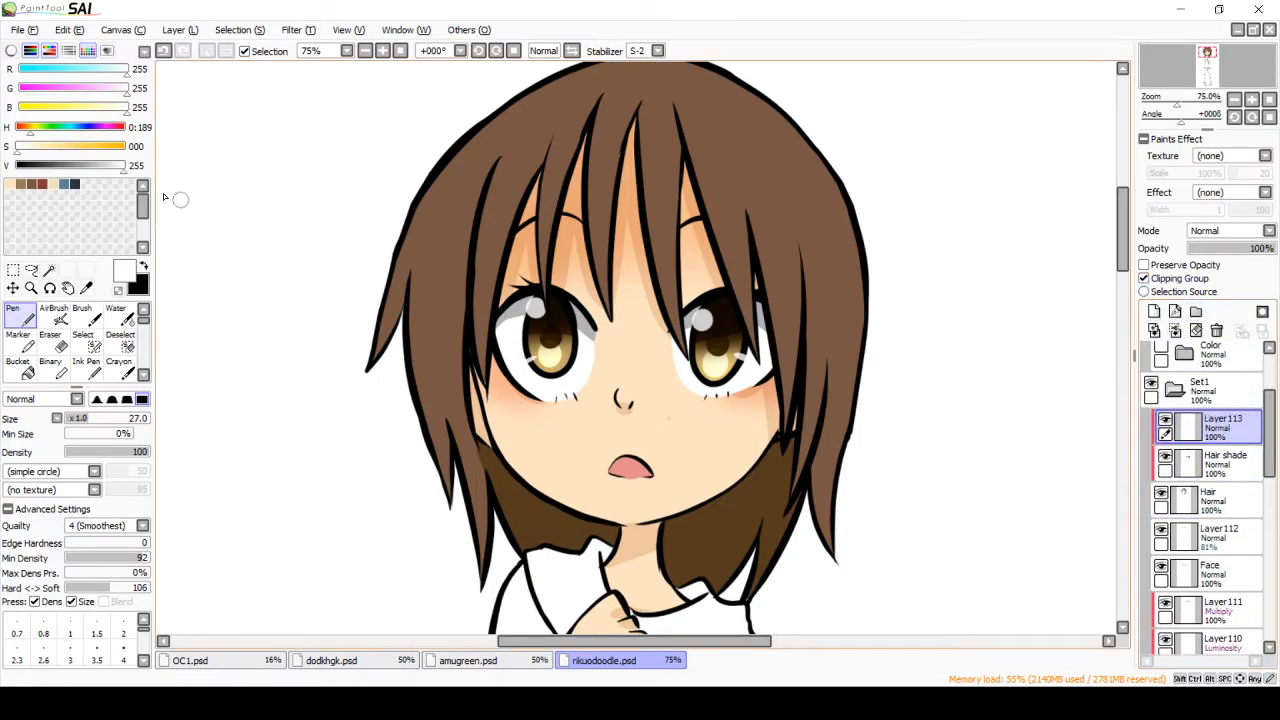
{"action": "left_click", "coordinate": [31, 184]}
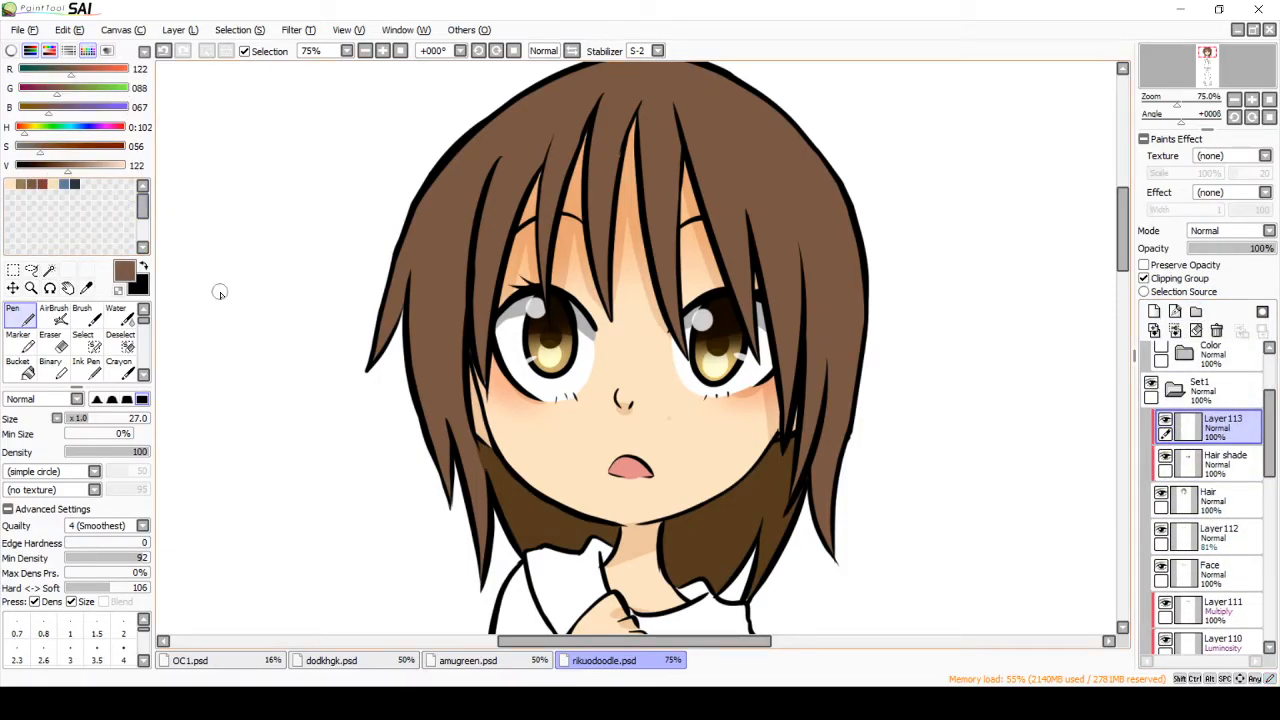
{"action": "left_click", "coordinate": [1223, 232]}
{"action": "left_click", "coordinate": [1223, 261]}
Step: Paint brown shadow strokes on the back hair and lower side strands, and lower the layer's opacity to 35%
{"action": "left_click_drag", "start_coordinate": [494, 450], "coordinate": [520, 548]}
{"action": "left_click_drag", "start_coordinate": [565, 498], "coordinate": [540, 548]}
{"action": "left_click_drag", "start_coordinate": [690, 512], "coordinate": [670, 578]}
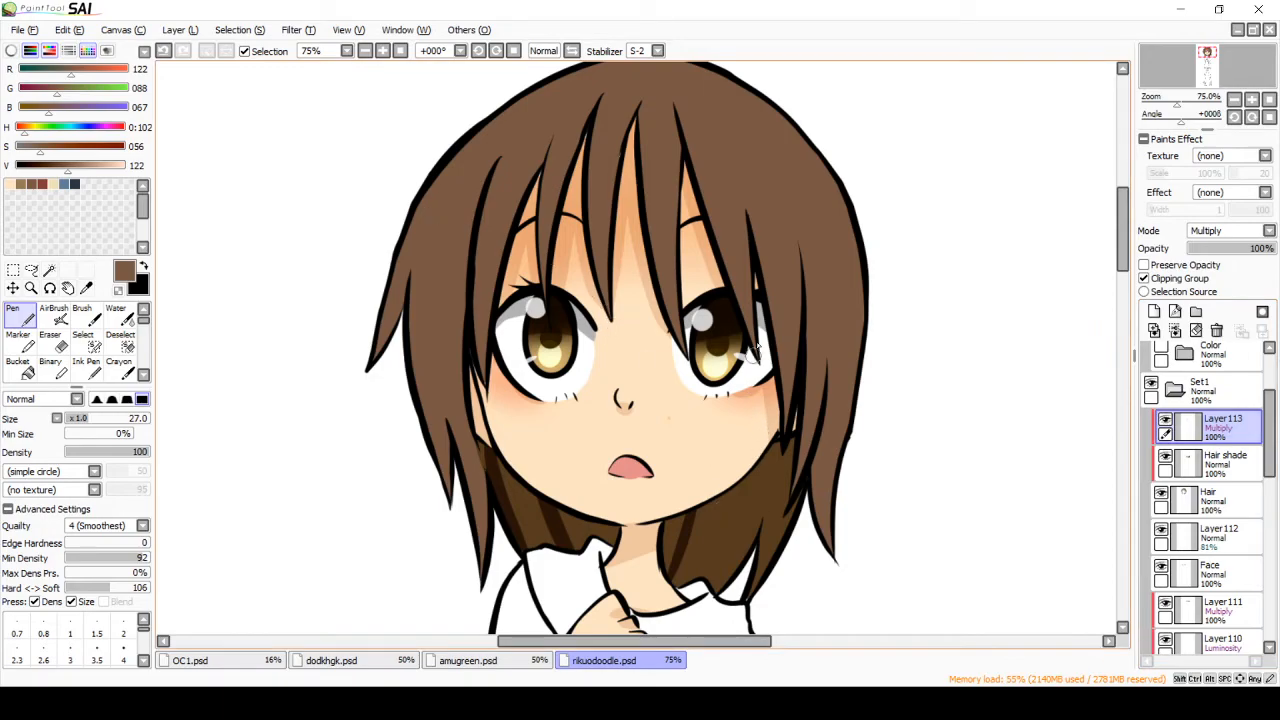
{"action": "left_click_drag", "start_coordinate": [768, 448], "coordinate": [740, 572]}
{"action": "mouse_move", "coordinate": [826, 364]}
{"action": "left_mouse_down"}
{"action": "mouse_move", "coordinate": [797, 488]}
{"action": "mouse_move", "coordinate": [828, 558]}
{"action": "left_mouse_up"}
{"action": "left_click_drag", "start_coordinate": [442, 378], "coordinate": [465, 577]}
{"action": "left_click_drag", "start_coordinate": [479, 418], "coordinate": [484, 578]}
{"action": "left_click_drag", "start_coordinate": [1235, 249], "coordinate": [1222, 252]}
Step: Paint long tapered shadow strokes along the side locks, the fringe strands and the crown of the hair
{"action": "left_click_drag", "start_coordinate": [791, 229], "coordinate": [800, 420]}
{"action": "left_click_drag", "start_coordinate": [730, 177], "coordinate": [746, 415]}
{"action": "left_click_drag", "start_coordinate": [491, 143], "coordinate": [467, 362]}
{"action": "left_click_drag", "start_coordinate": [410, 264], "coordinate": [432, 450]}
{"action": "left_click_drag", "start_coordinate": [426, 342], "coordinate": [446, 482]}
{"action": "left_click_drag", "start_coordinate": [550, 145], "coordinate": [540, 218]}
{"action": "mouse_move", "coordinate": [650, 84]}
{"action": "left_mouse_down"}
{"action": "mouse_move", "coordinate": [606, 290]}
{"action": "mouse_move", "coordinate": [686, 178]}
{"action": "mouse_move", "coordinate": [742, 198]}
{"action": "left_mouse_up"}
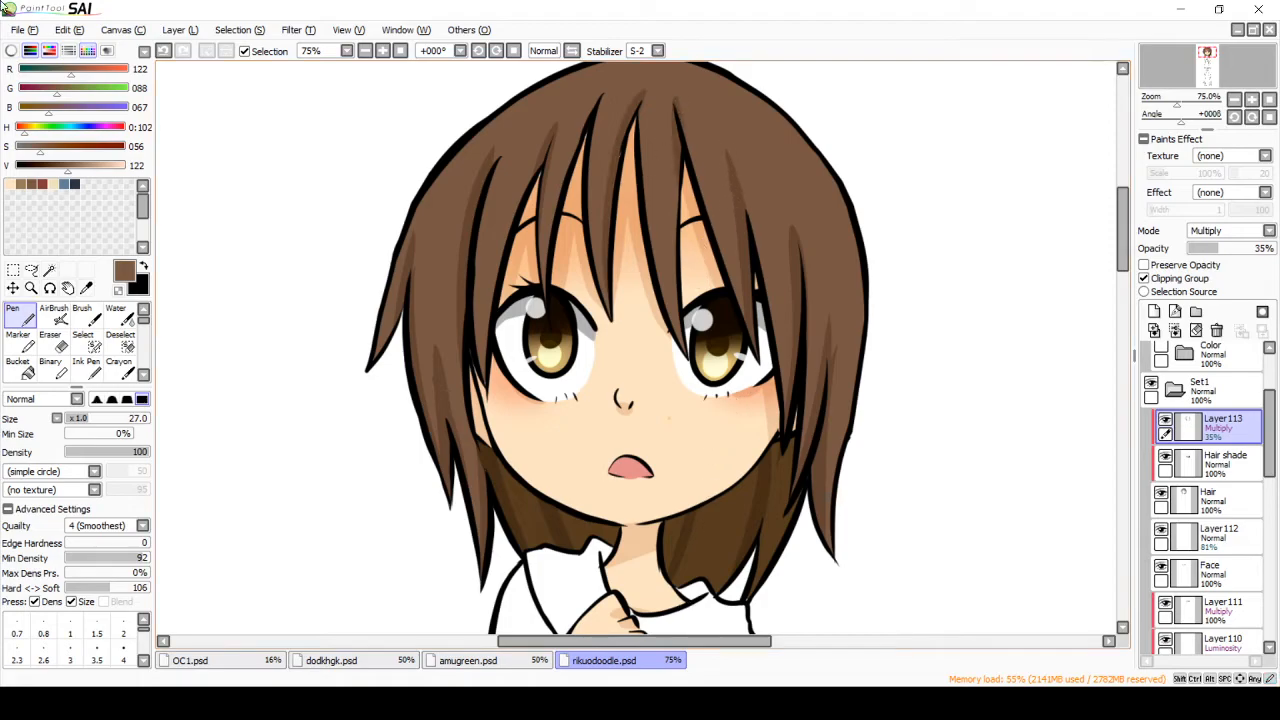
Step: Add a clipped Luminosity layer above the hair shadows and set the Pen size to 17
{"action": "left_click", "coordinate": [1154, 311]}
{"action": "left_click", "coordinate": [1223, 306]}
{"action": "left_click_drag", "start_coordinate": [84, 429], "coordinate": [79, 423]}
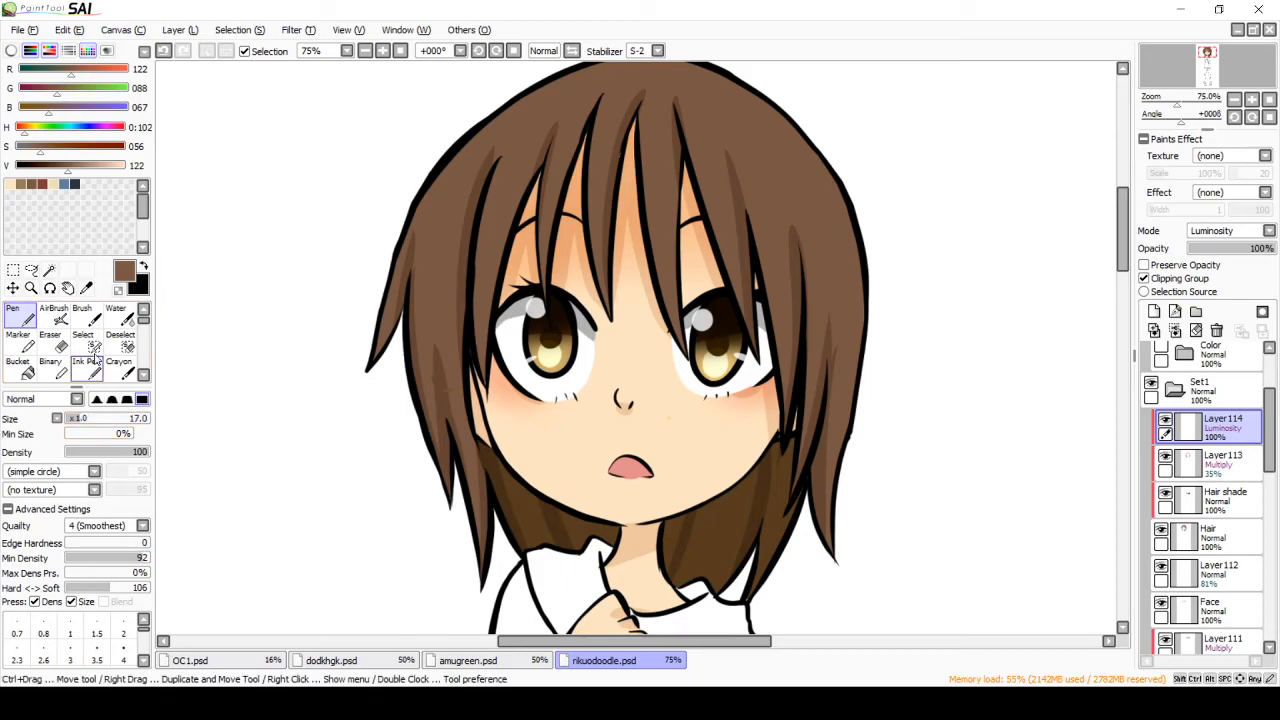
Step: Paint clusters of short highlight strokes on the left side, middle fringe and right side of the upper hair
{"action": "left_click_drag", "start_coordinate": [446, 182], "coordinate": [437, 203]}
{"action": "left_click_drag", "start_coordinate": [454, 174], "coordinate": [453, 193]}
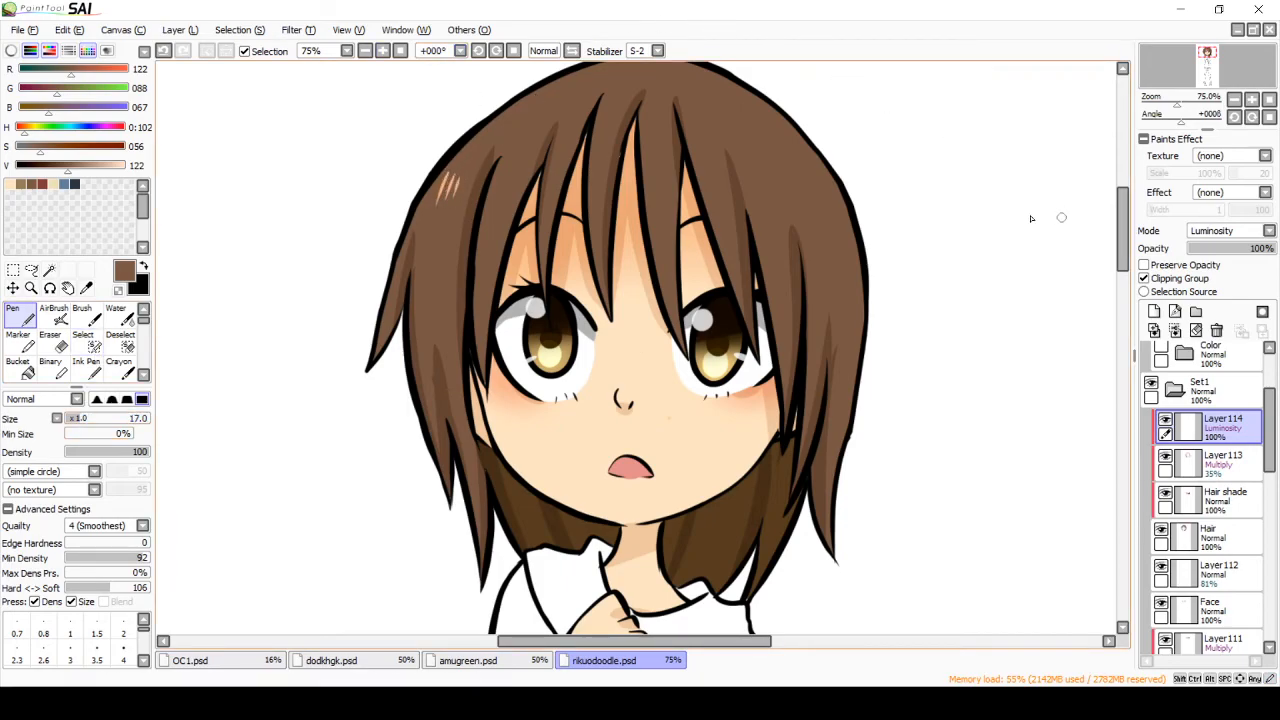
{"action": "left_click_drag", "start_coordinate": [600, 144], "coordinate": [595, 165]}
{"action": "mouse_move", "coordinate": [762, 142]}
{"action": "left_mouse_down"}
{"action": "mouse_move", "coordinate": [756, 172]}
{"action": "mouse_move", "coordinate": [767, 176]}
{"action": "left_mouse_up"}
Step: Collapse the Set1 layer folder and toggle its visibility to compare the drawing with and without the coloring
{"action": "left_click_drag", "start_coordinate": [1123, 254], "coordinate": [1123, 254]}
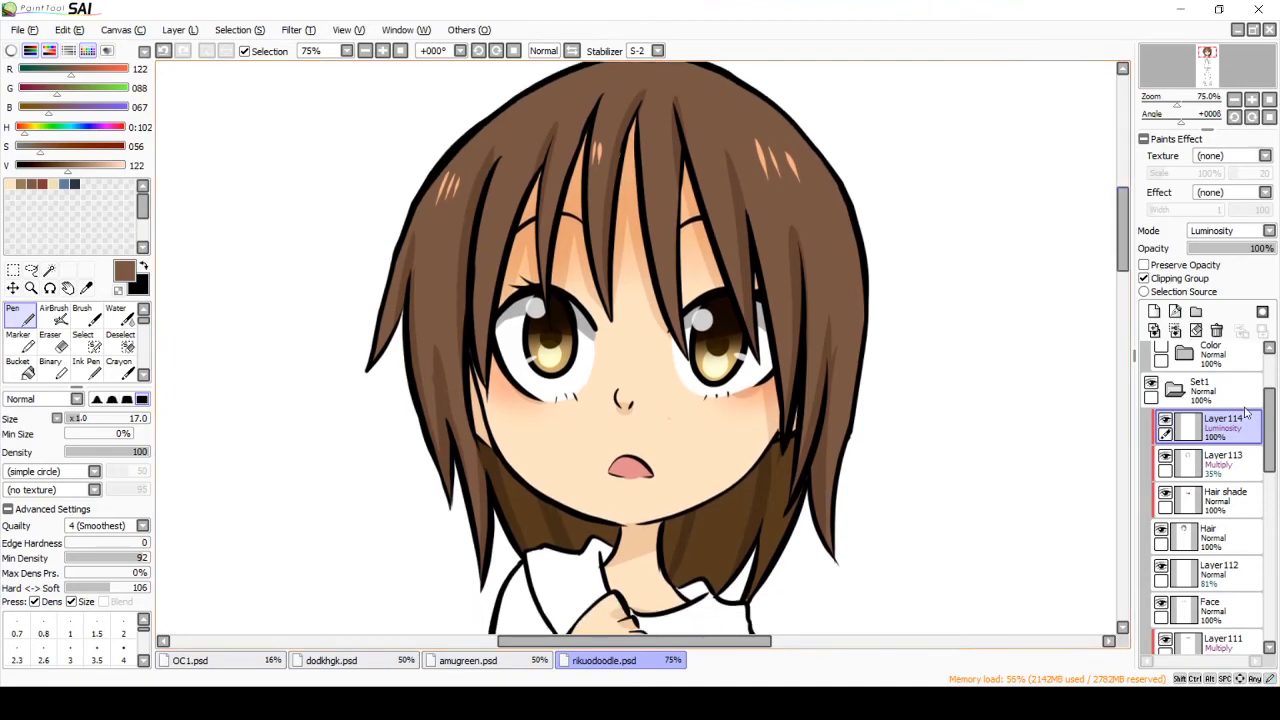
{"action": "left_click", "coordinate": [1174, 389]}
{"action": "left_click_drag", "start_coordinate": [1272, 480], "coordinate": [1275, 428]}
{"action": "left_click", "coordinate": [1151, 461]}
{"action": "left_click", "coordinate": [1151, 461]}
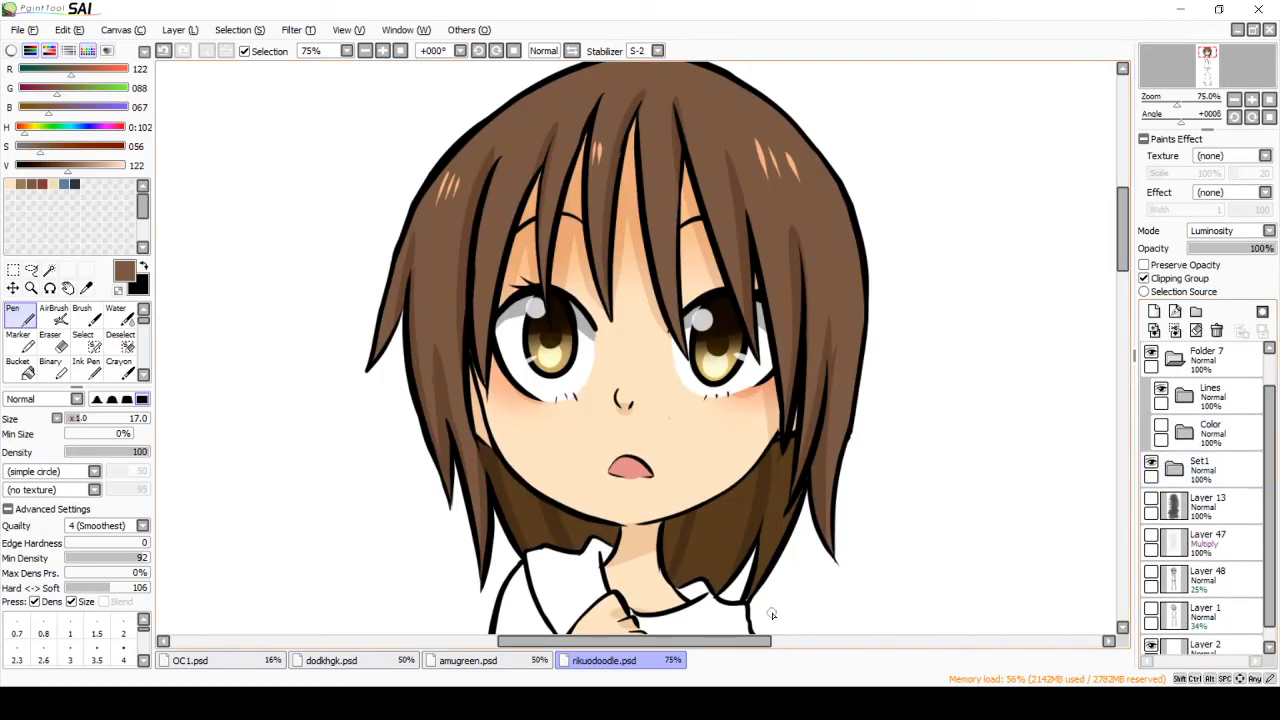